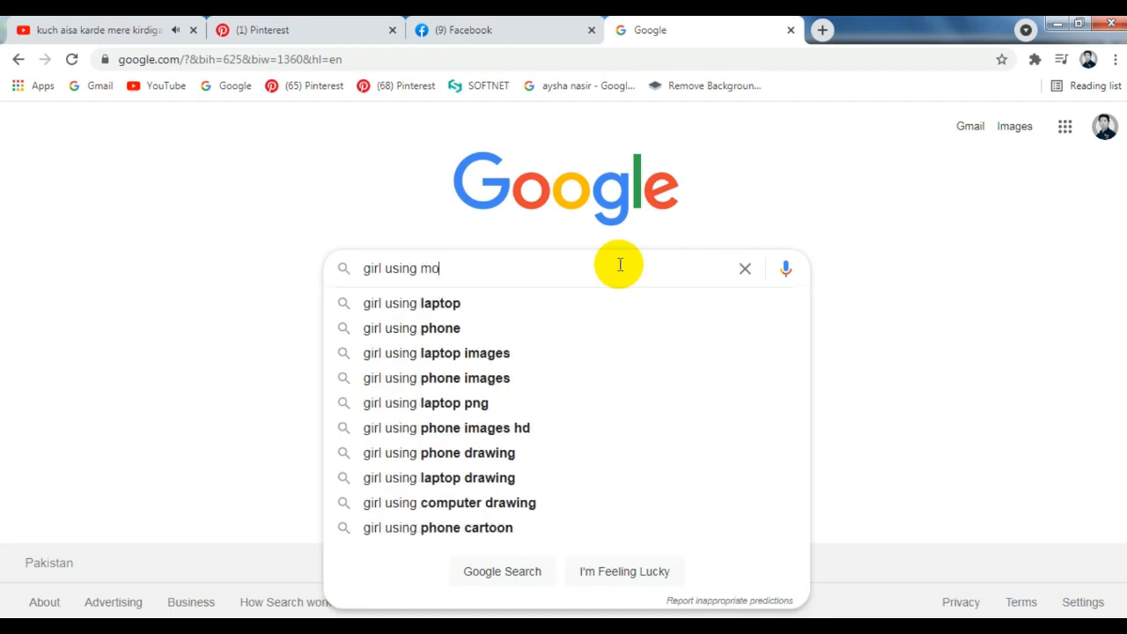
Step: Search Google for "girl using mobile image" and show the image results
{"action": "type", "text": "image"}
{"action": "key", "text": "Return"}
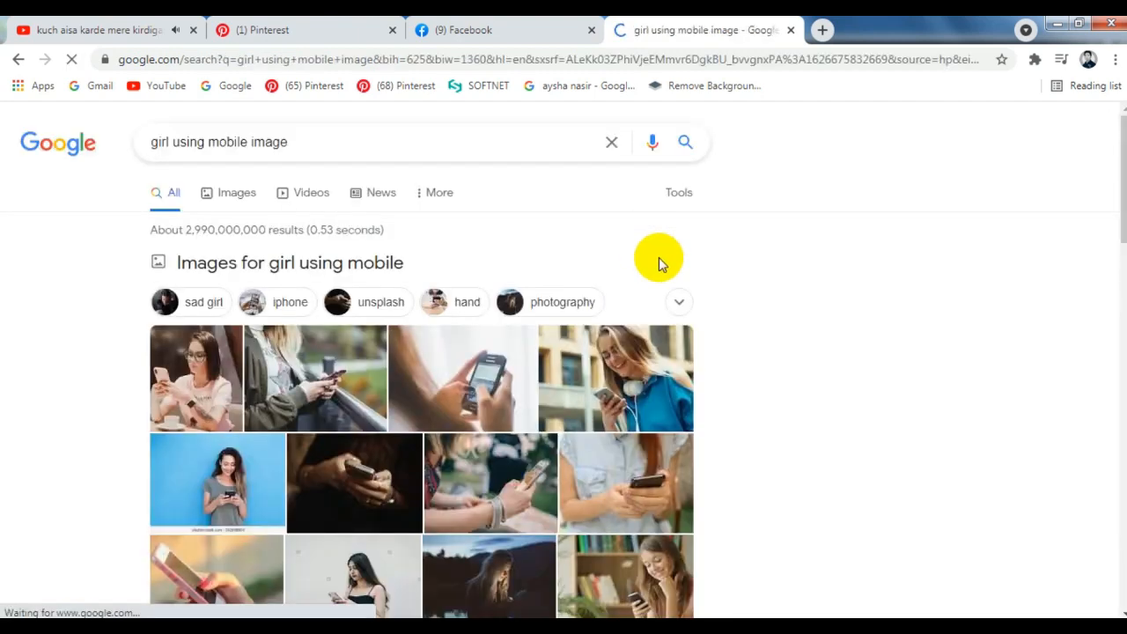
{"action": "left_click", "coordinate": [238, 194]}
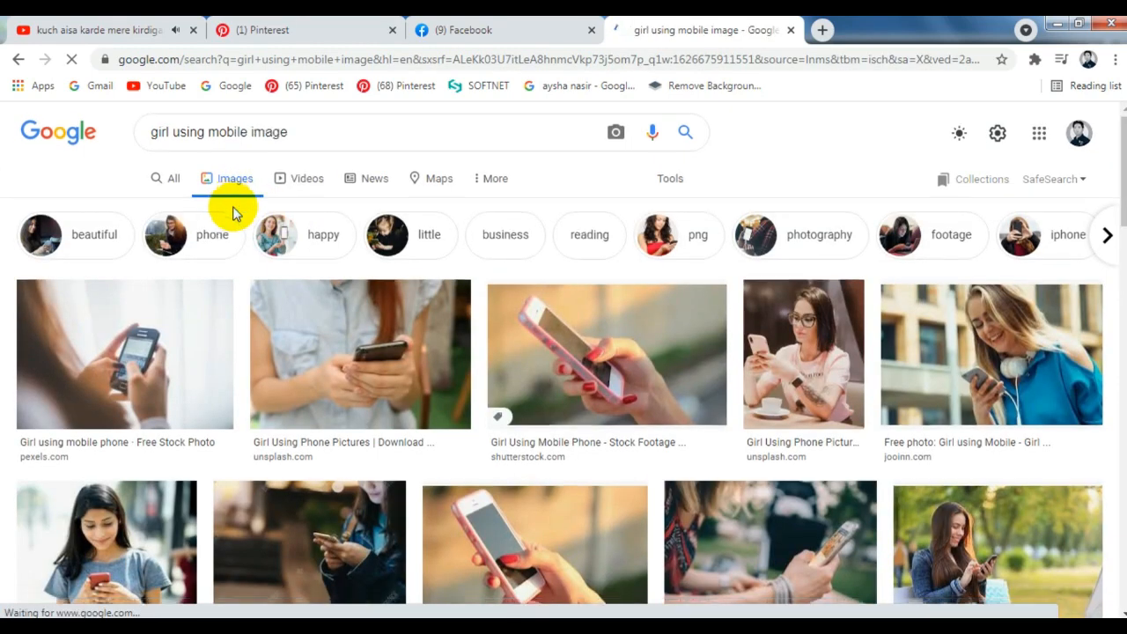
Step: Copy the Freepik photo of the smiling girl holding a phone on a yellow-orange background and paste it into the blank CorelDRAW document
{"action": "scroll", "coordinate": [233, 214], "scroll_direction": "down", "scroll_amount": 5}
{"action": "scroll", "coordinate": [233, 211], "scroll_direction": "down", "scroll_amount": 6}
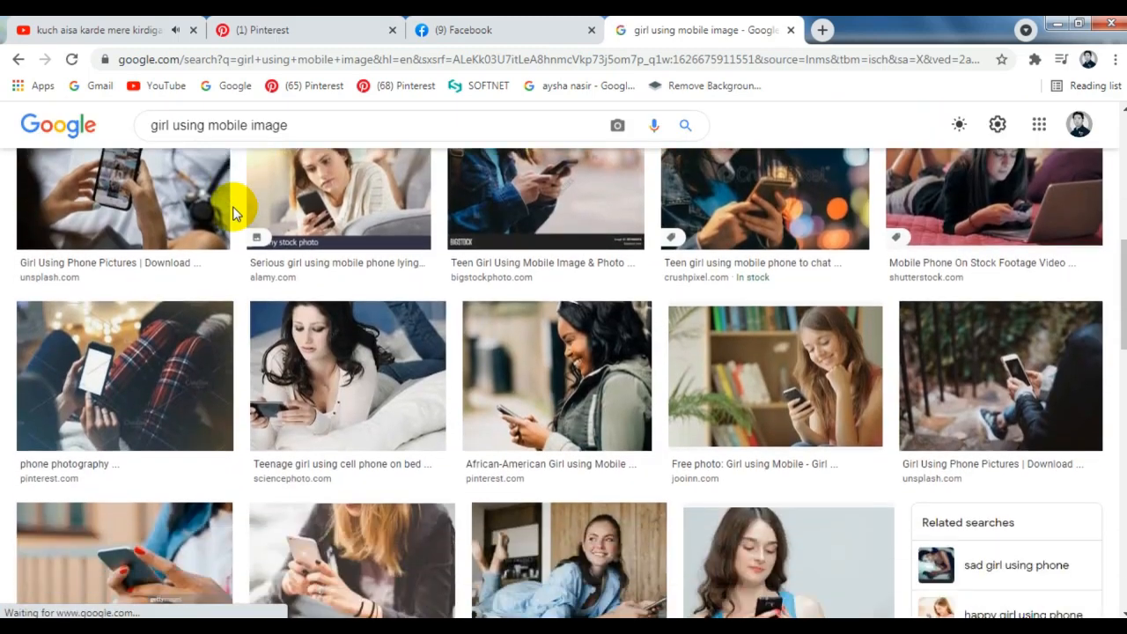
{"action": "scroll", "coordinate": [233, 214], "scroll_direction": "down", "scroll_amount": 2}
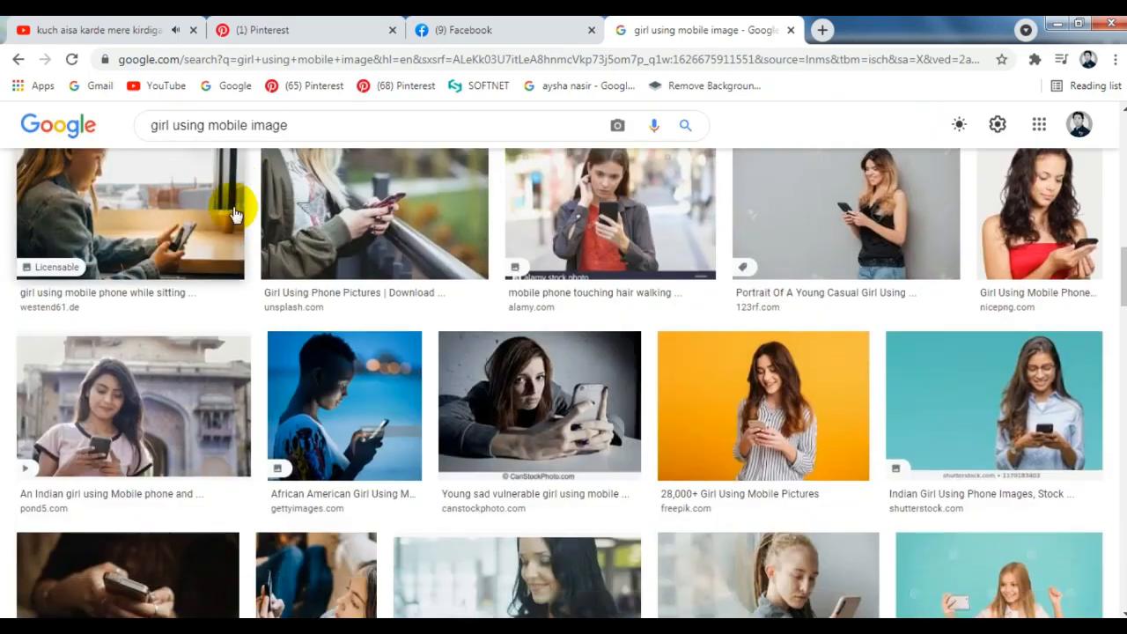
{"action": "scroll", "coordinate": [235, 214], "scroll_direction": "down", "scroll_amount": 2}
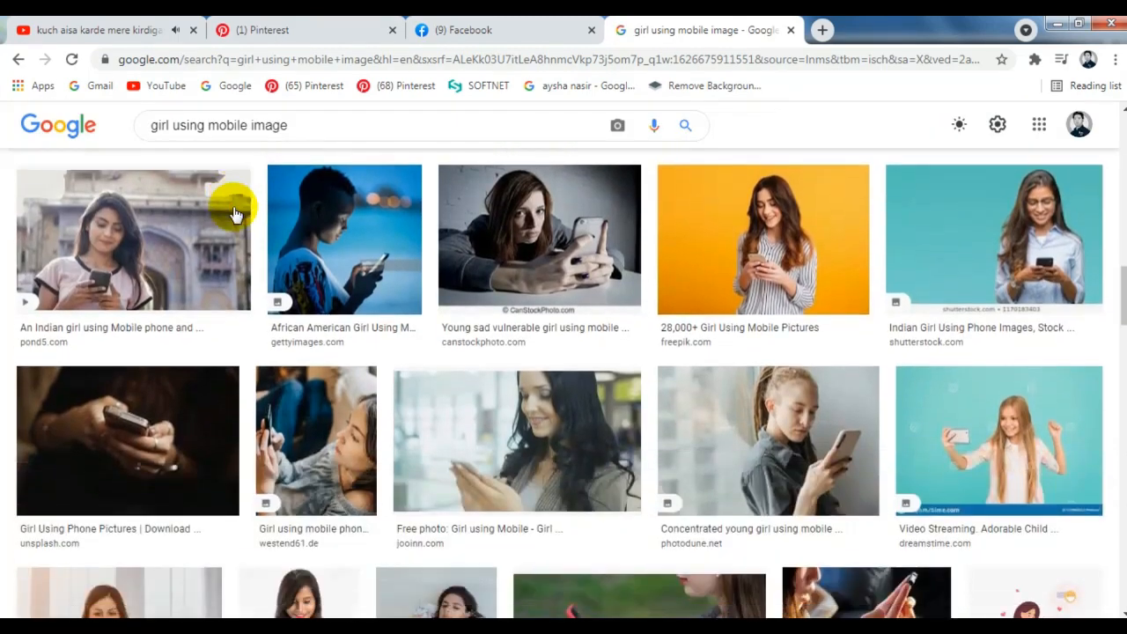
{"action": "left_click", "coordinate": [729, 215]}
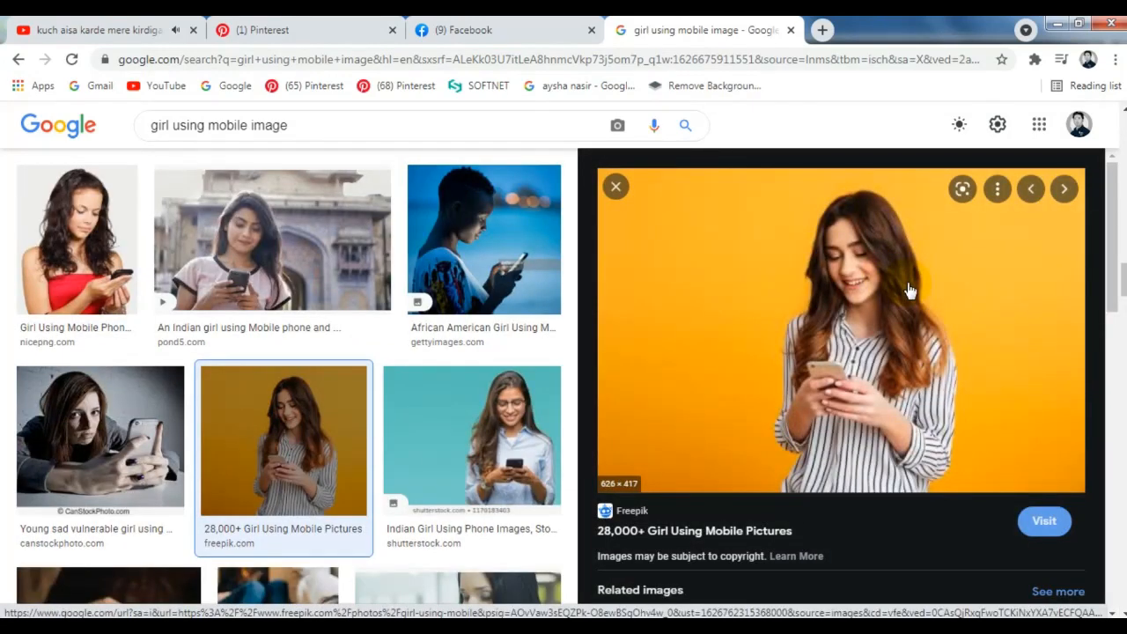
{"action": "right_click", "coordinate": [884, 263]}
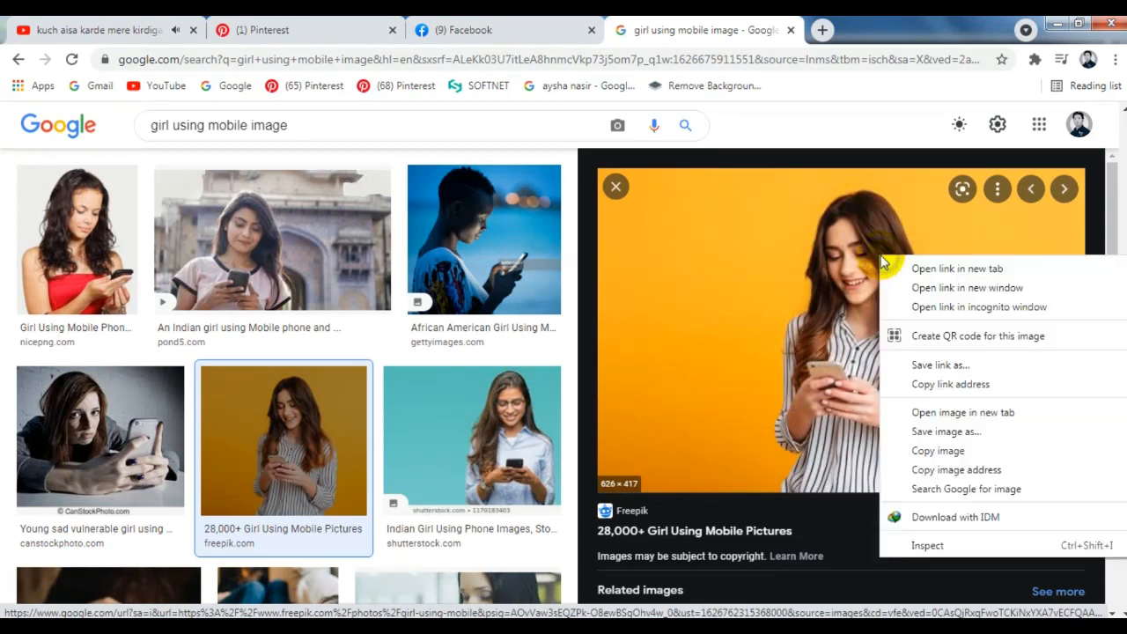
{"action": "left_click", "coordinate": [929, 450]}
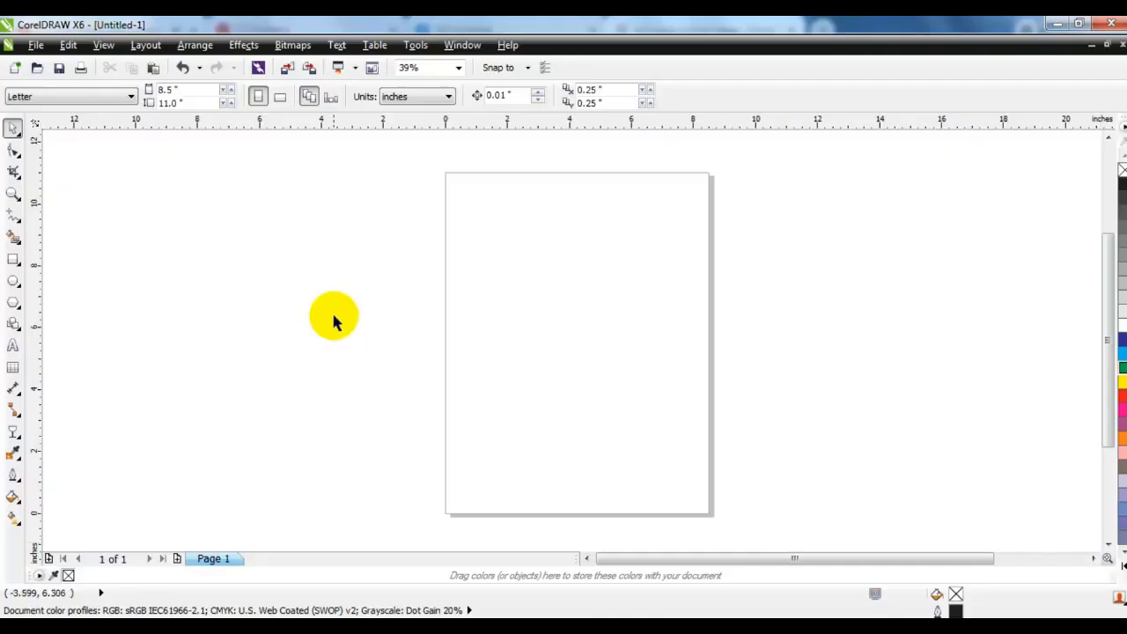
{"action": "right_click", "coordinate": [338, 322]}
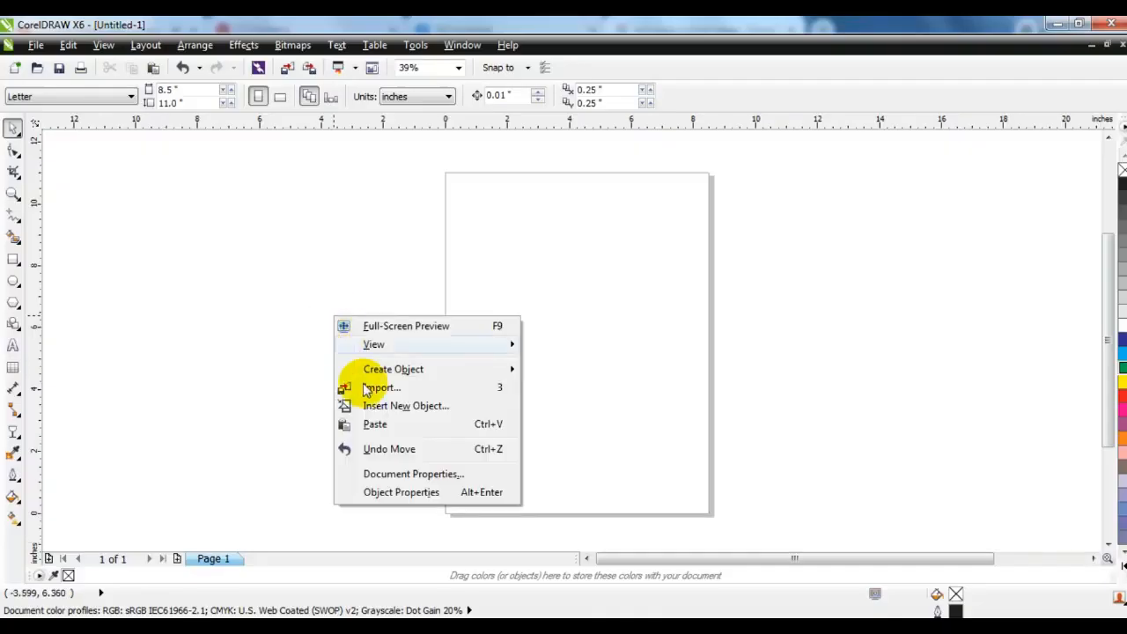
{"action": "left_click", "coordinate": [375, 424]}
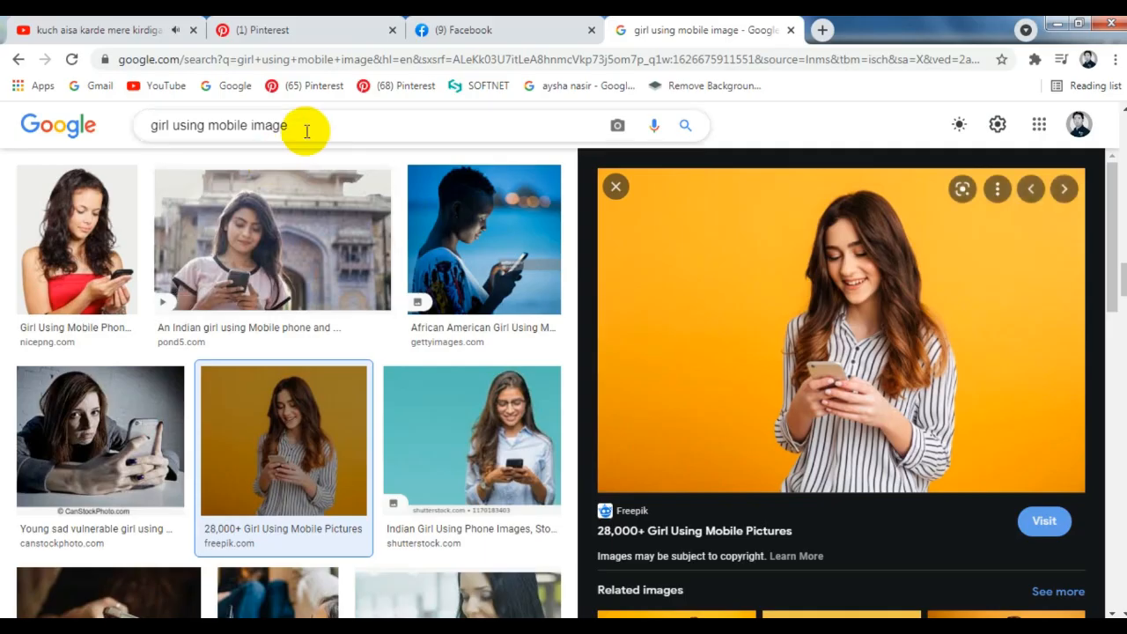
Step: Switch back to Google Images in Chrome and search for "orange abstract background"
{"action": "left_click_drag", "start_coordinate": [305, 131], "coordinate": [155, 130]}
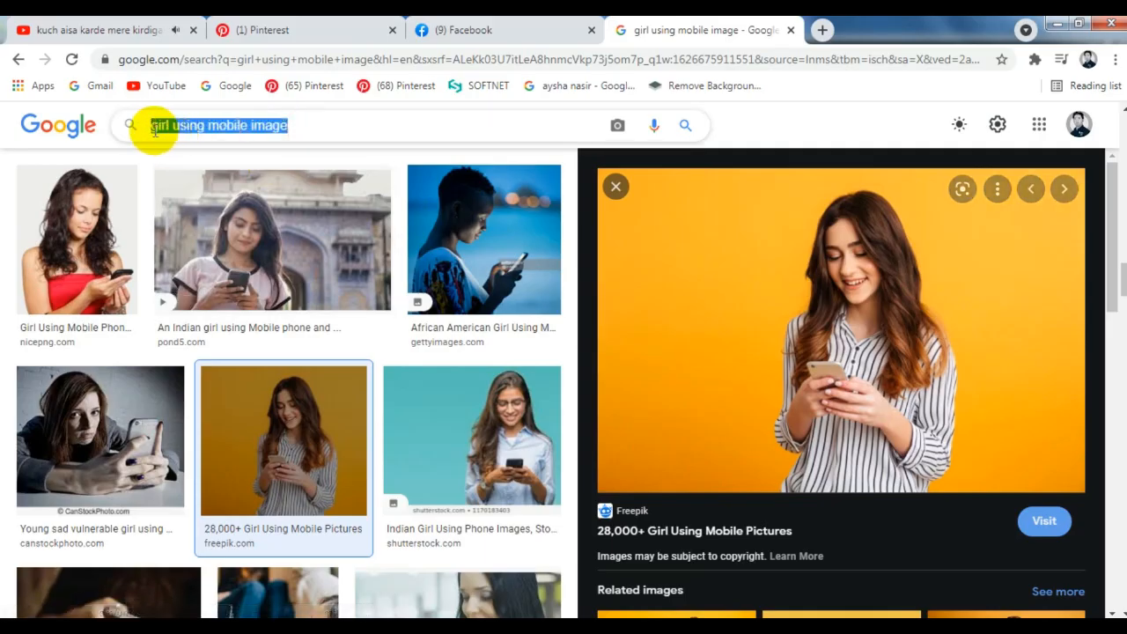
{"action": "type", "text": "pra"}
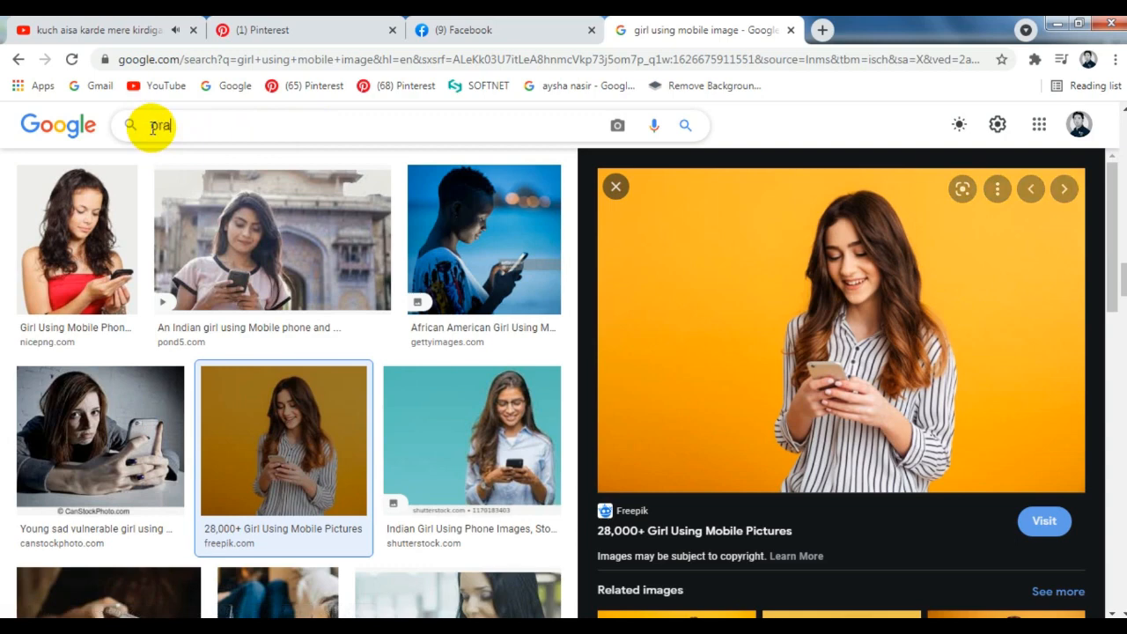
{"action": "type", "text": "nge abstract "}
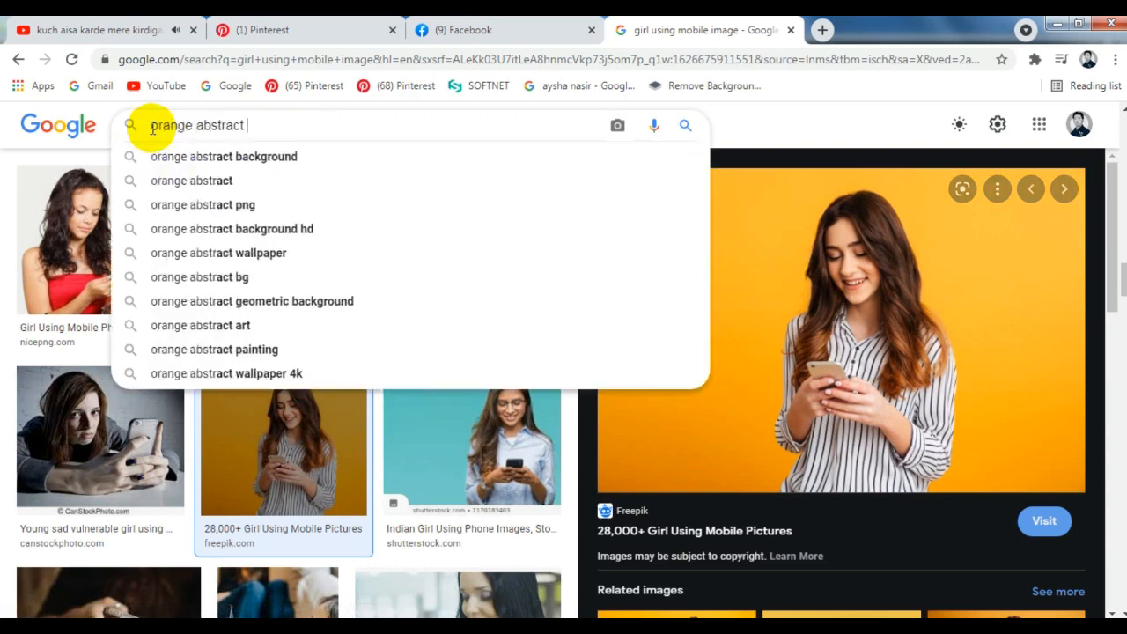
{"action": "type", "text": "background"}
{"action": "key", "text": "Return"}
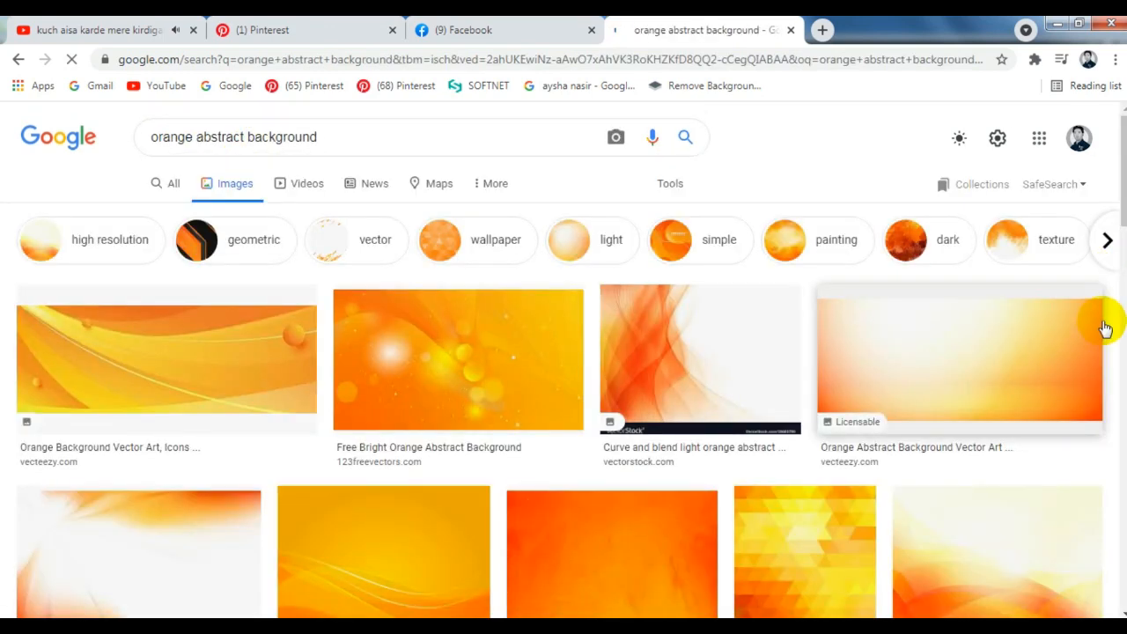
Step: Look through the orange abstract background image results for a suitable design
{"action": "scroll", "coordinate": [1105, 328], "scroll_direction": "down", "scroll_amount": 4}
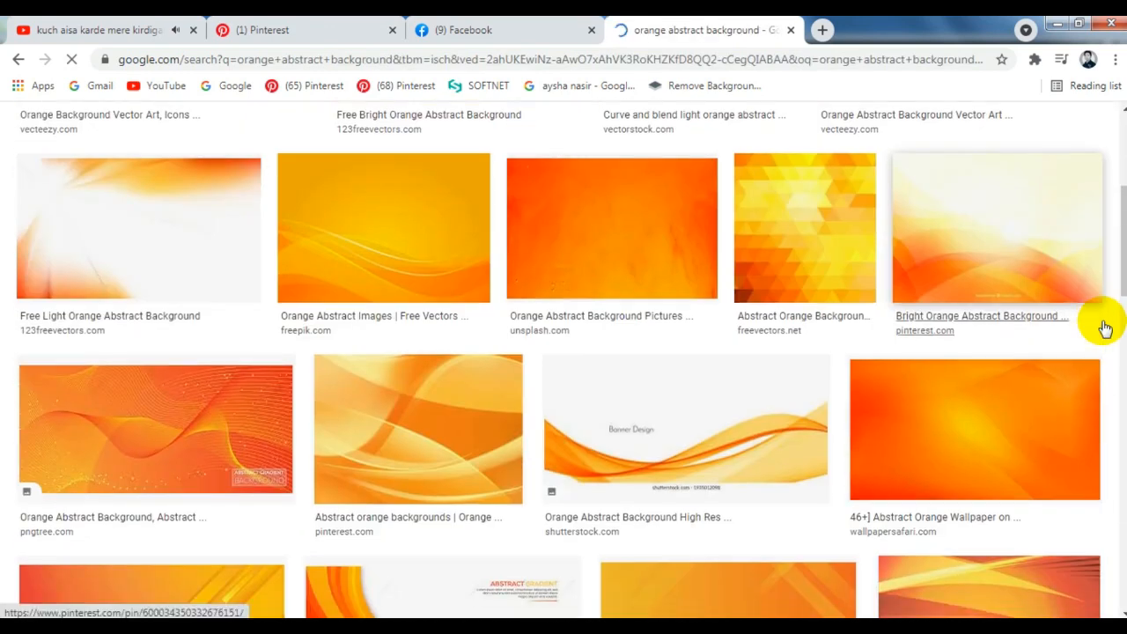
{"action": "scroll", "coordinate": [1105, 328], "scroll_direction": "down", "scroll_amount": 3}
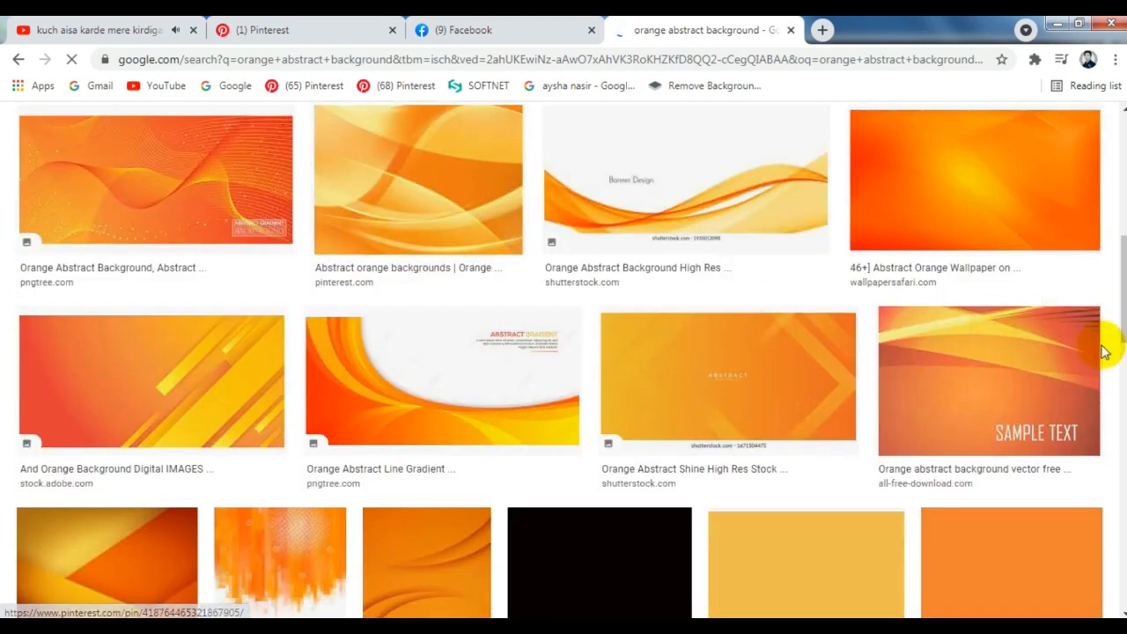
{"action": "scroll", "coordinate": [1102, 343], "scroll_direction": "down", "scroll_amount": 1}
{"action": "scroll", "coordinate": [1101, 352], "scroll_direction": "down", "scroll_amount": 1}
{"action": "scroll", "coordinate": [1100, 352], "scroll_direction": "up", "scroll_amount": 1}
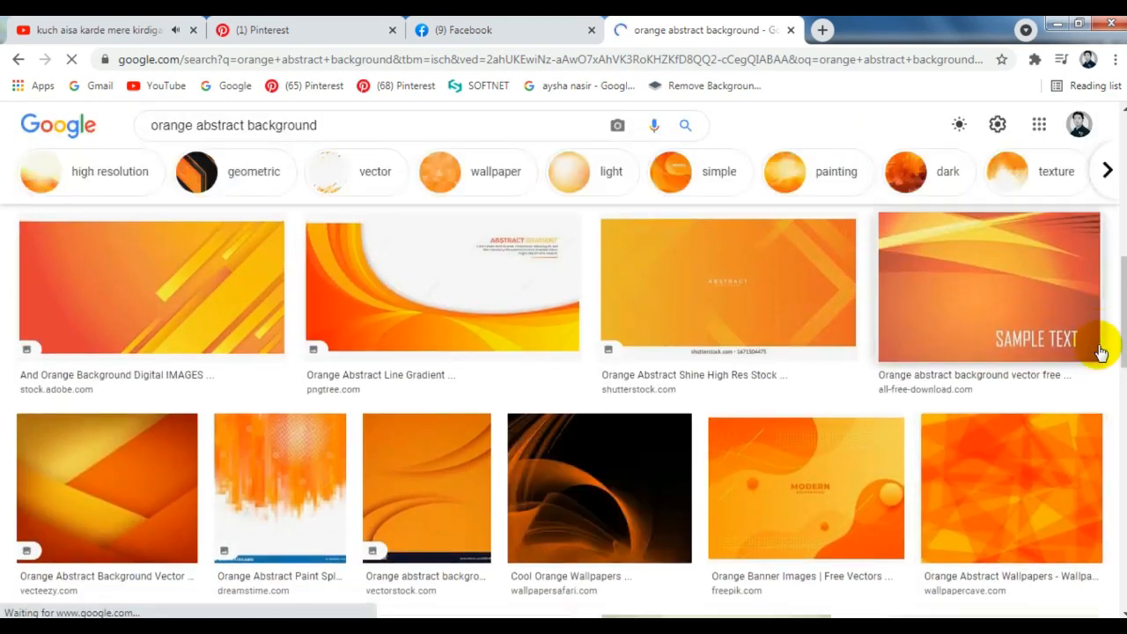
{"action": "scroll", "coordinate": [1101, 352], "scroll_direction": "down", "scroll_amount": 4}
{"action": "scroll", "coordinate": [1100, 353], "scroll_direction": "up", "scroll_amount": 1}
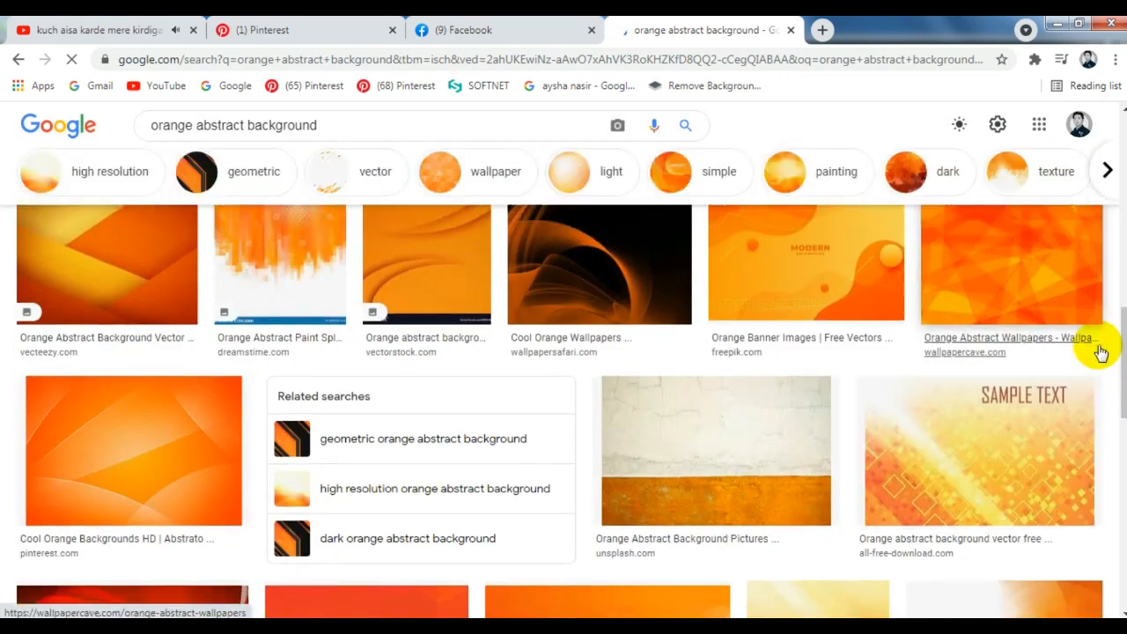
{"action": "scroll", "coordinate": [1101, 353], "scroll_direction": "down", "scroll_amount": 1}
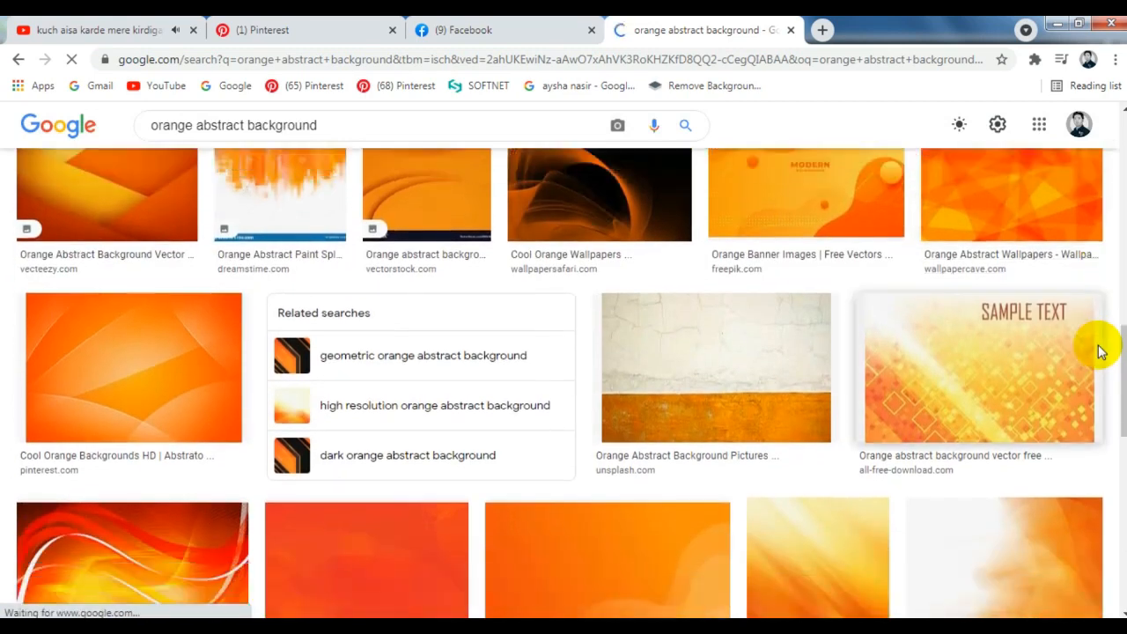
{"action": "scroll", "coordinate": [1101, 352], "scroll_direction": "down", "scroll_amount": 2}
{"action": "scroll", "coordinate": [1101, 352], "scroll_direction": "down", "scroll_amount": 2}
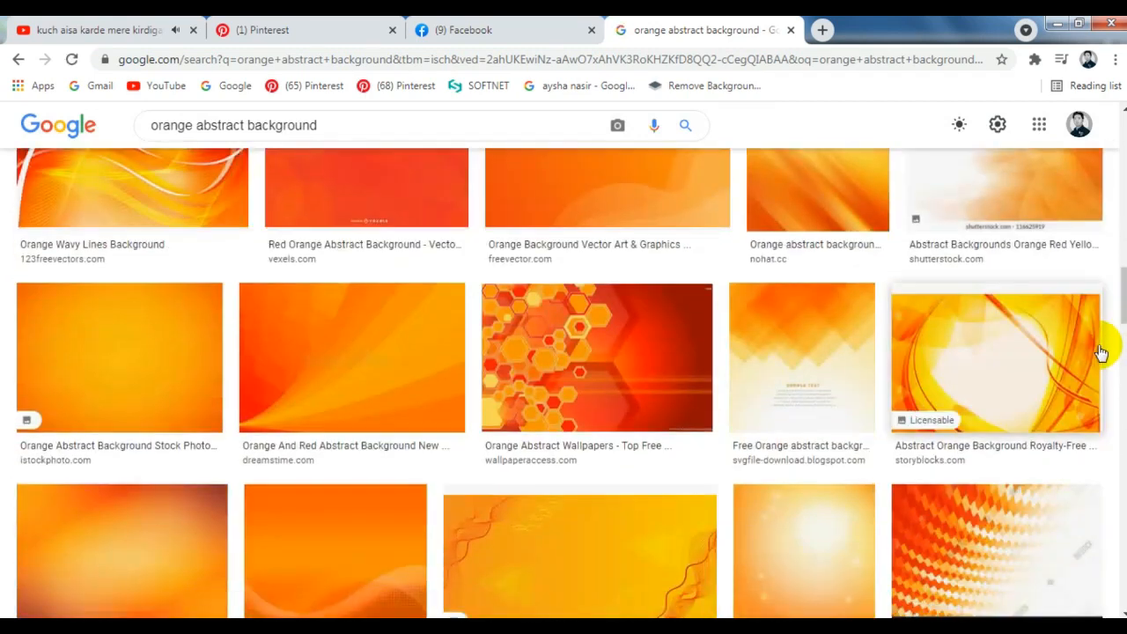
{"action": "scroll", "coordinate": [1100, 352], "scroll_direction": "down", "scroll_amount": 3}
{"action": "scroll", "coordinate": [1101, 352], "scroll_direction": "up", "scroll_amount": 8}
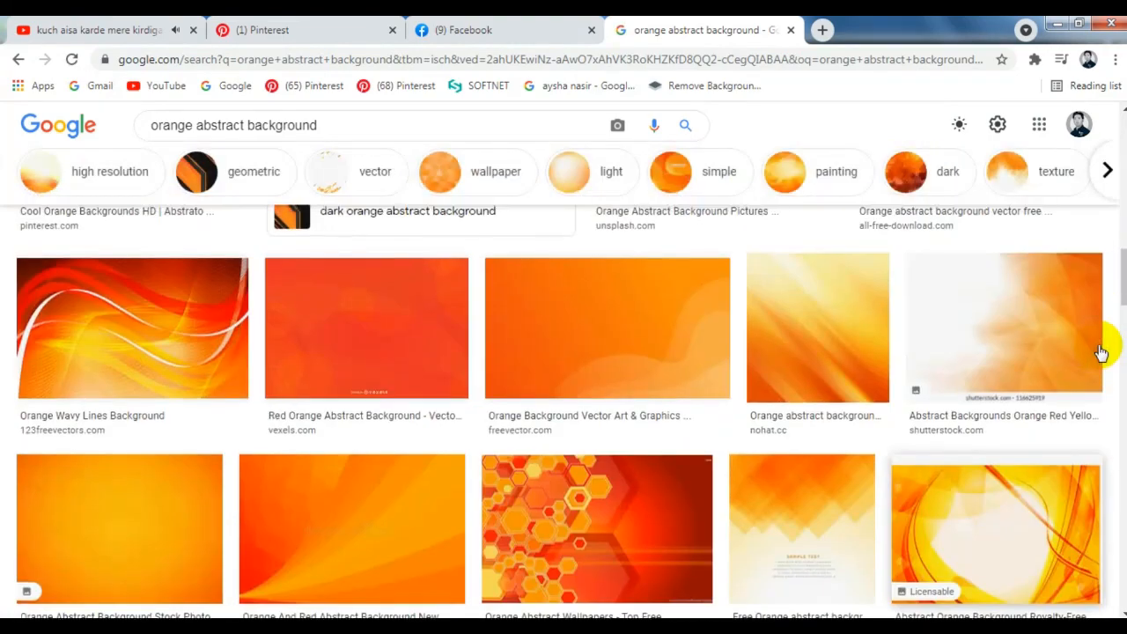
{"action": "scroll", "coordinate": [1101, 352], "scroll_direction": "up", "scroll_amount": 6}
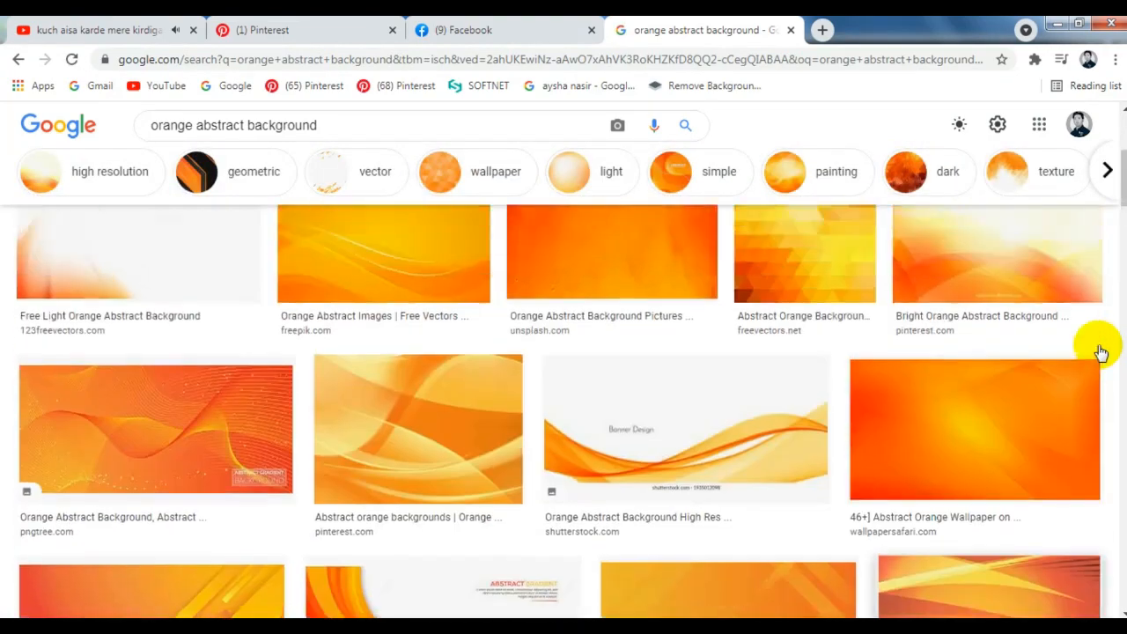
Step: Copy the Pinterest orange background with flowing translucent waves and paste it into the CorelDRAW document
{"action": "left_click", "coordinate": [457, 431]}
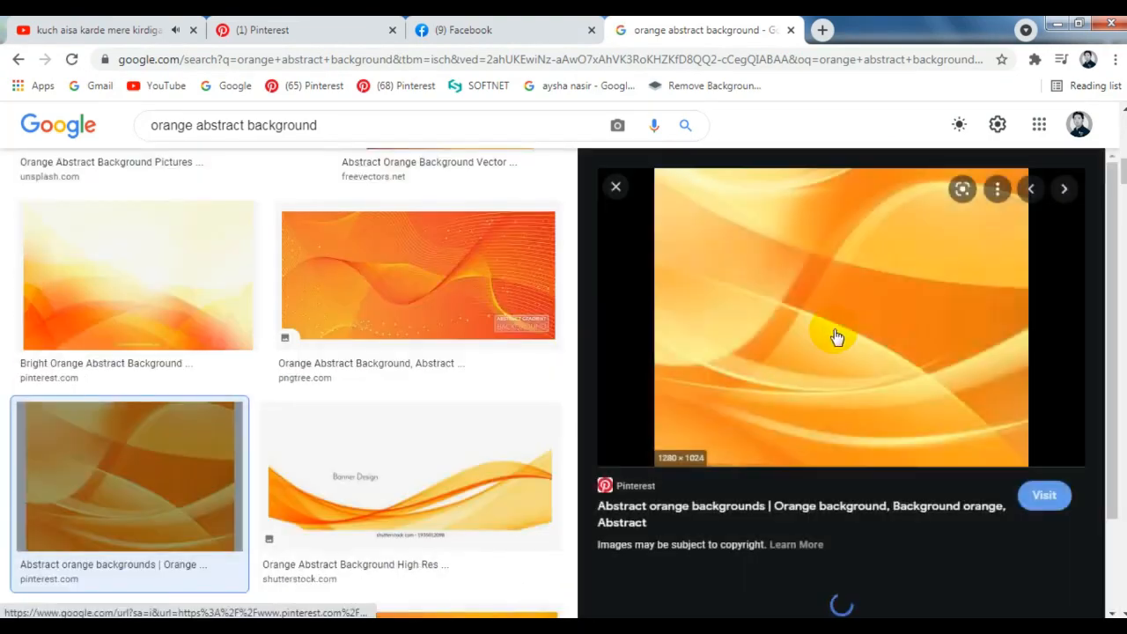
{"action": "right_click", "coordinate": [828, 280]}
{"action": "left_click", "coordinate": [861, 465]}
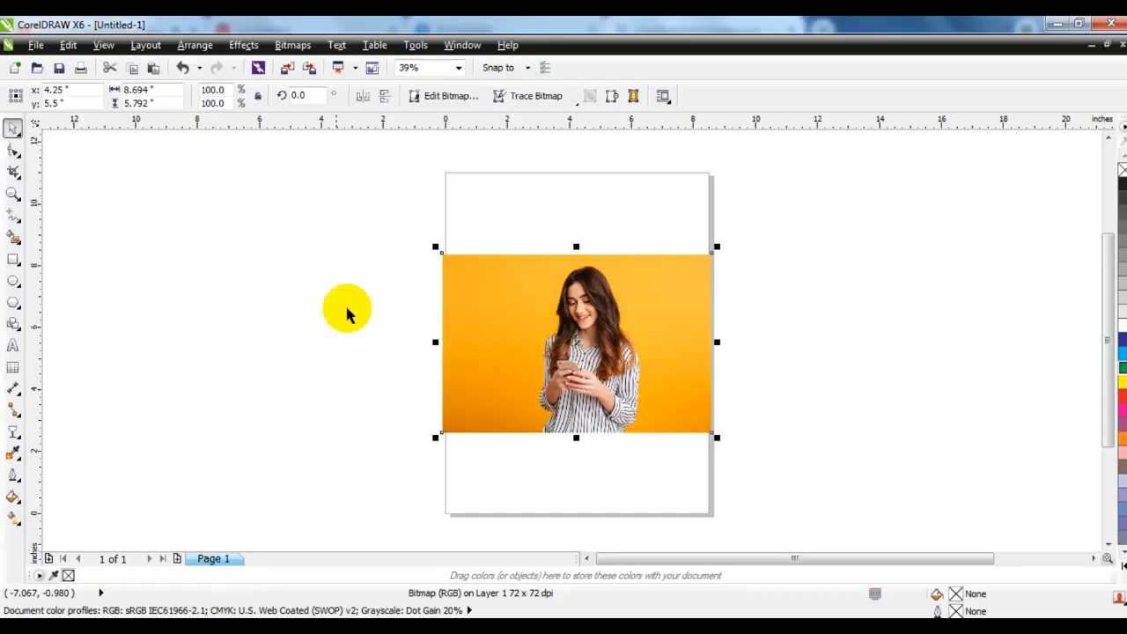
{"action": "right_click", "coordinate": [336, 293]}
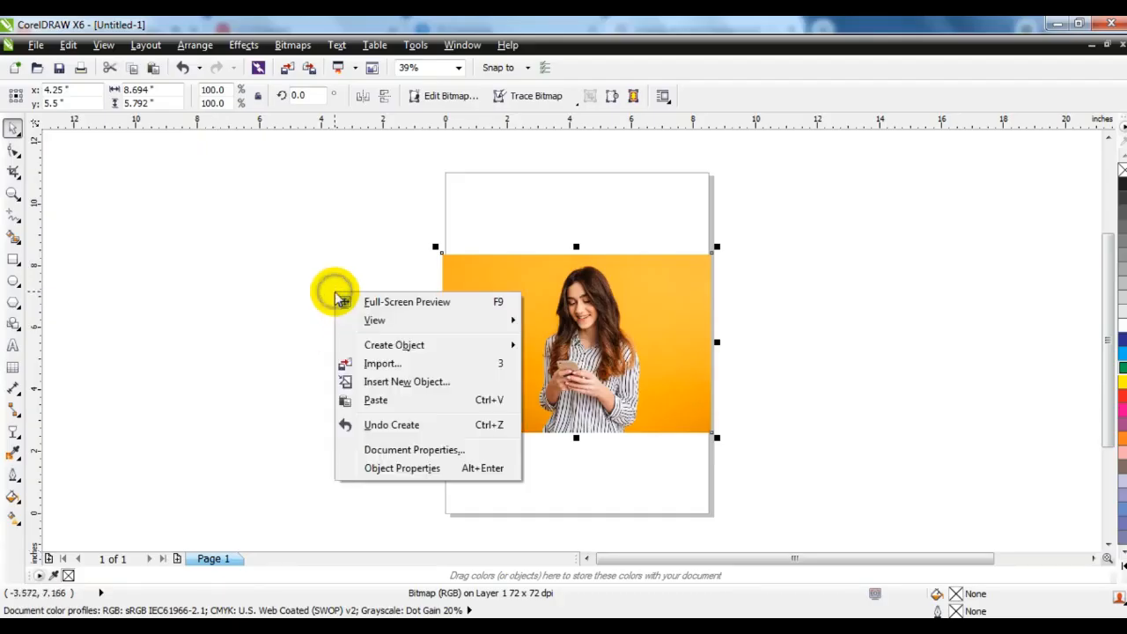
{"action": "left_click", "coordinate": [374, 402]}
Step: Scale down the orange wave background and place both images off the page, to the right of it
{"action": "left_click_drag", "start_coordinate": [442, 249], "coordinate": [644, 330]}
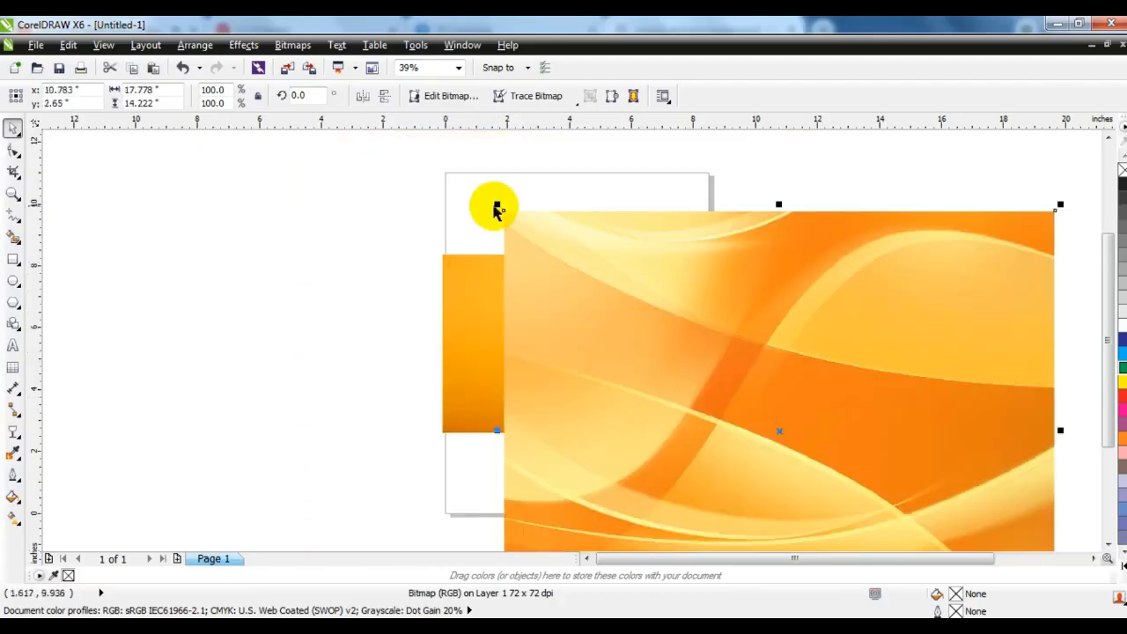
{"action": "left_click_drag", "start_coordinate": [498, 205], "coordinate": [860, 274]}
{"action": "left_click_drag", "start_coordinate": [510, 308], "coordinate": [896, 158]}
{"action": "left_click", "coordinate": [731, 309]}
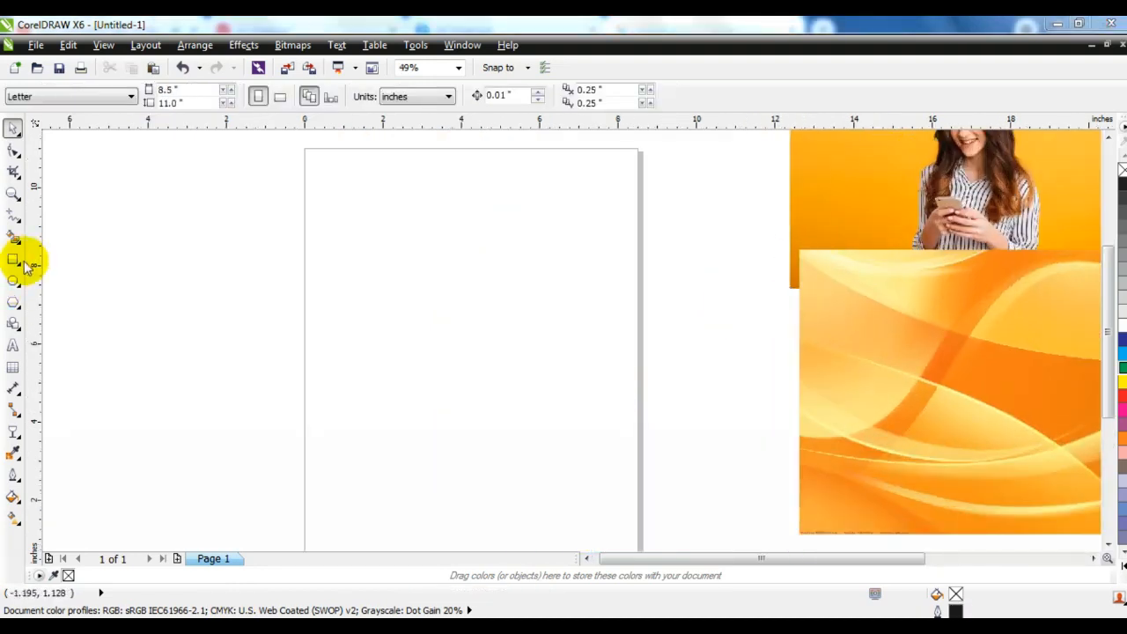
Step: Draw a square about 7.68 inches wide with the Rectangle tool and position it within the page margins
{"action": "left_click", "coordinate": [14, 261]}
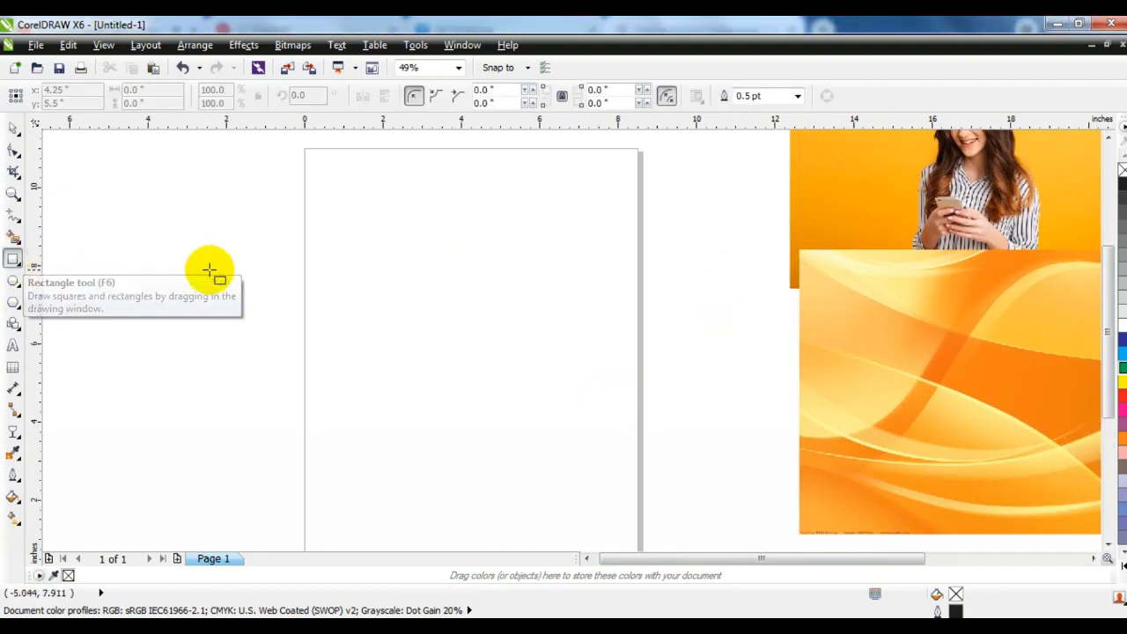
{"action": "left_click_drag", "start_coordinate": [326, 172], "coordinate": [491, 471]}
{"action": "left_click", "coordinate": [13, 128]}
{"action": "left_click_drag", "start_coordinate": [448, 317], "coordinate": [441, 328]}
{"action": "left_click", "coordinate": [196, 315]}
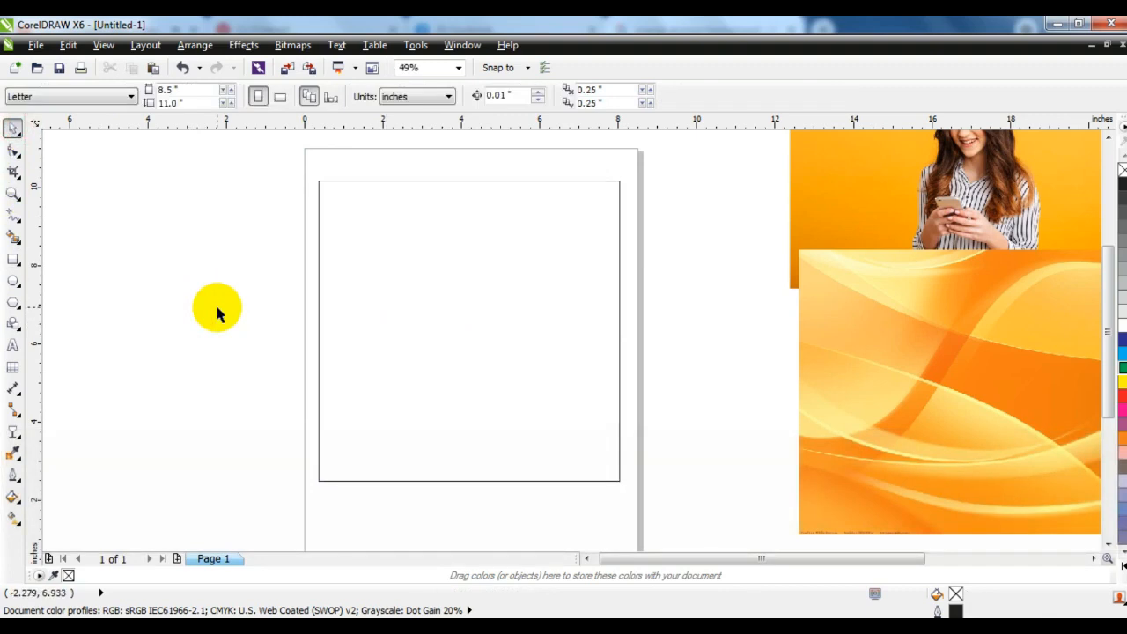
Step: Fill the square with 10% black light gray
{"action": "left_click", "coordinate": [485, 362]}
{"action": "left_click", "coordinate": [1116, 310]}
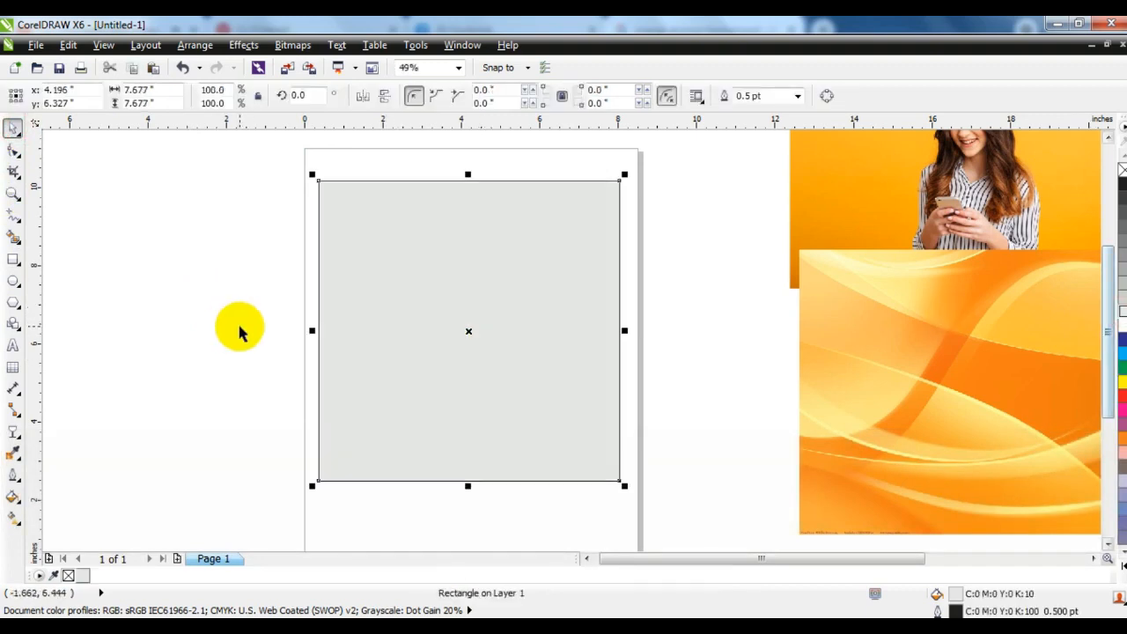
{"action": "left_click", "coordinate": [239, 323]}
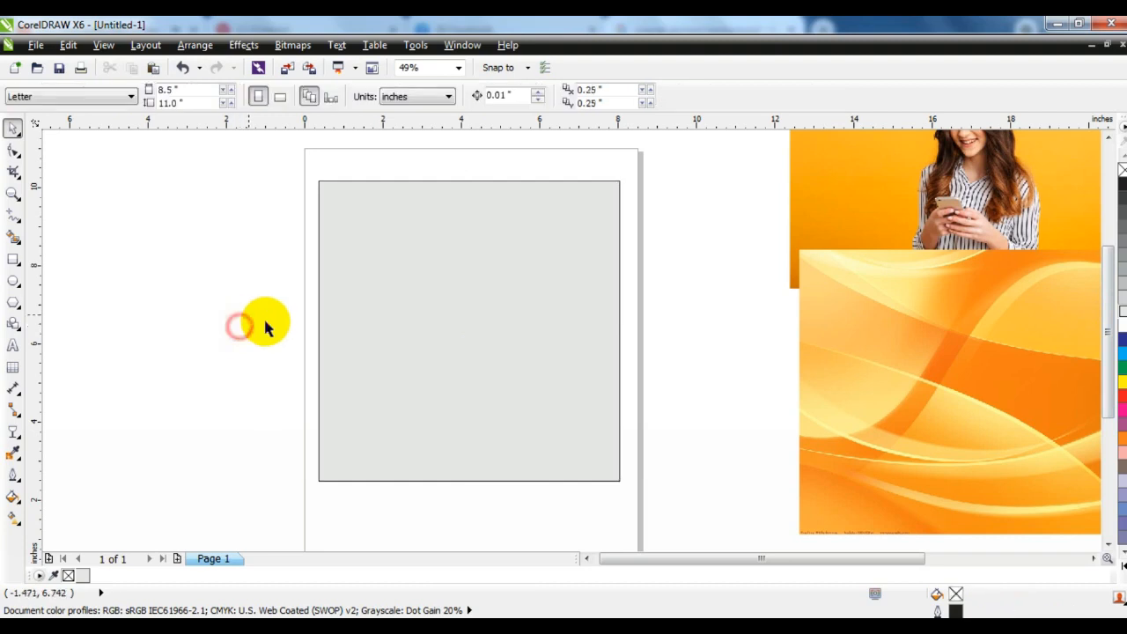
Step: Draw a slanted 3.0 pt freehand line, about 3.5 inches tall, from just above the square's top edge down to near its centre
{"action": "left_click", "coordinate": [16, 218]}
{"action": "left_click", "coordinate": [758, 96]}
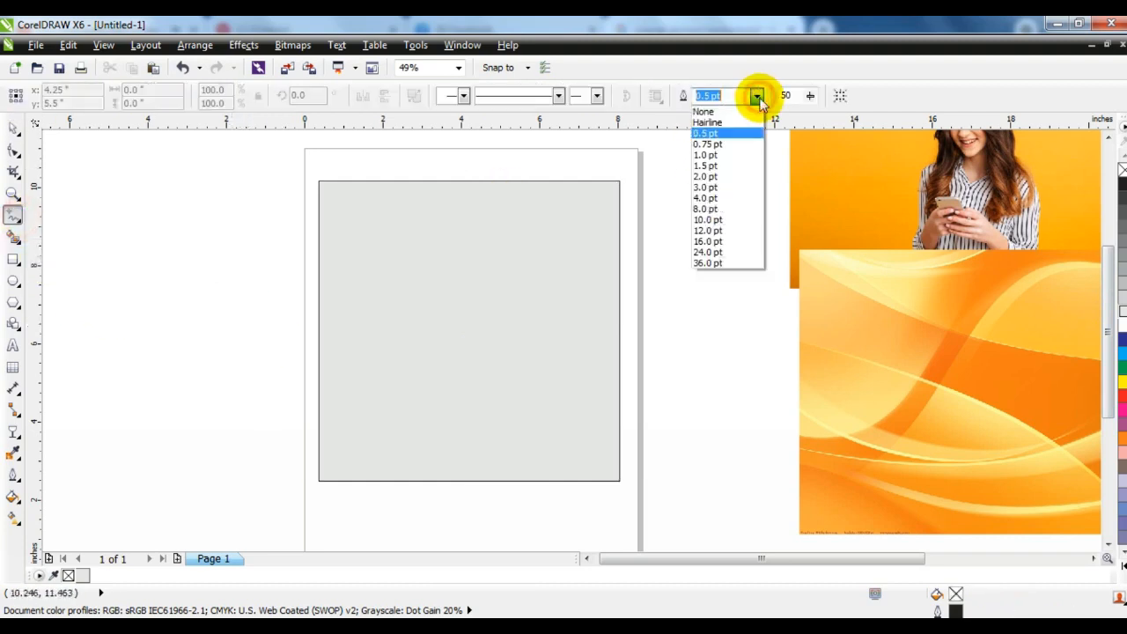
{"action": "left_click", "coordinate": [721, 188]}
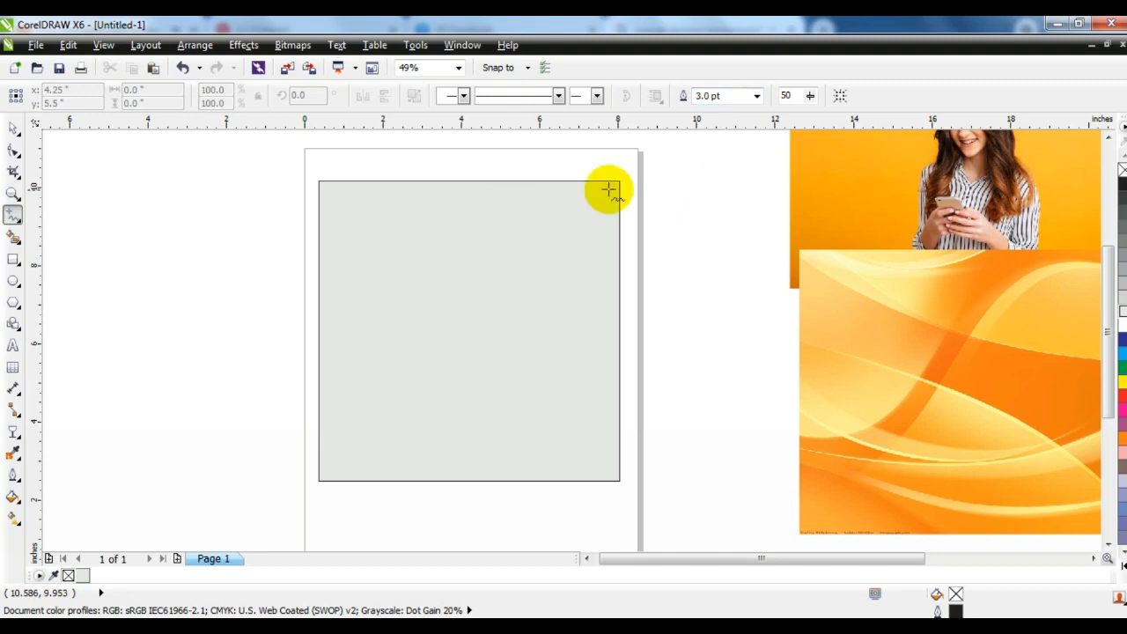
{"action": "left_click", "coordinate": [483, 176]}
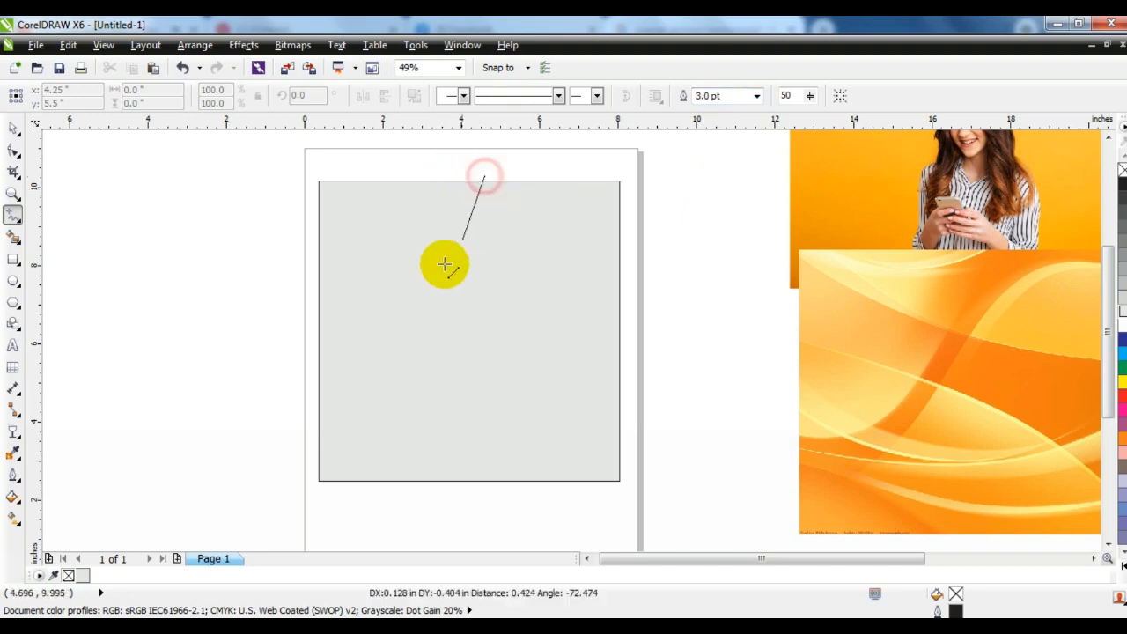
{"action": "left_click", "coordinate": [458, 311]}
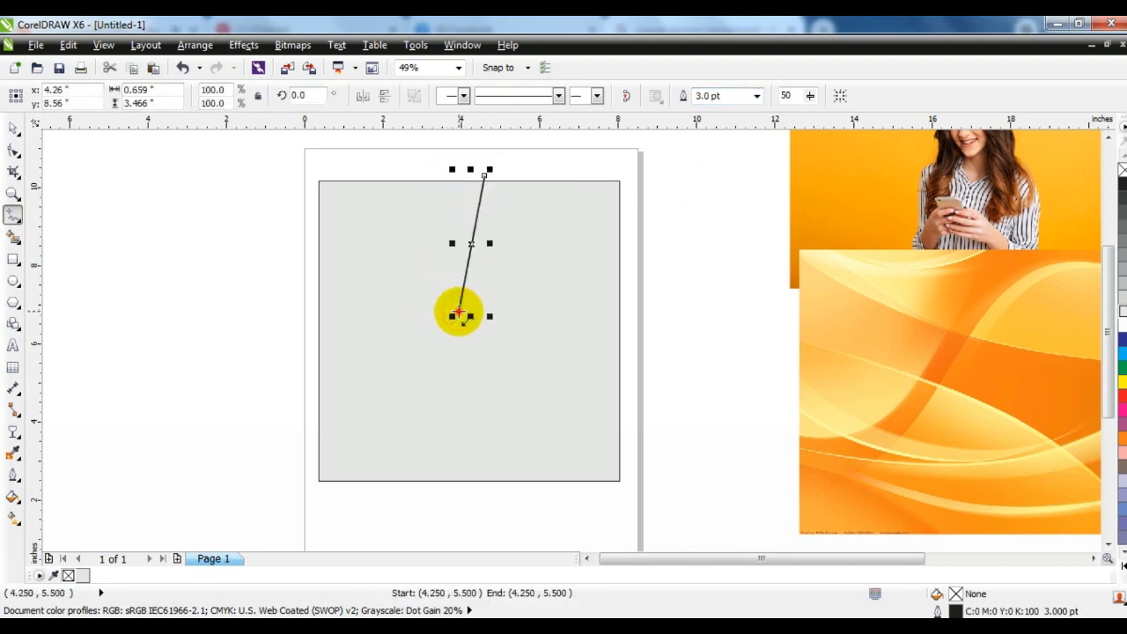
Step: Extend the freehand line past the square's left edge and up above its upper-left corner, closing it as a four-sided shape
{"action": "left_click", "coordinate": [315, 388]}
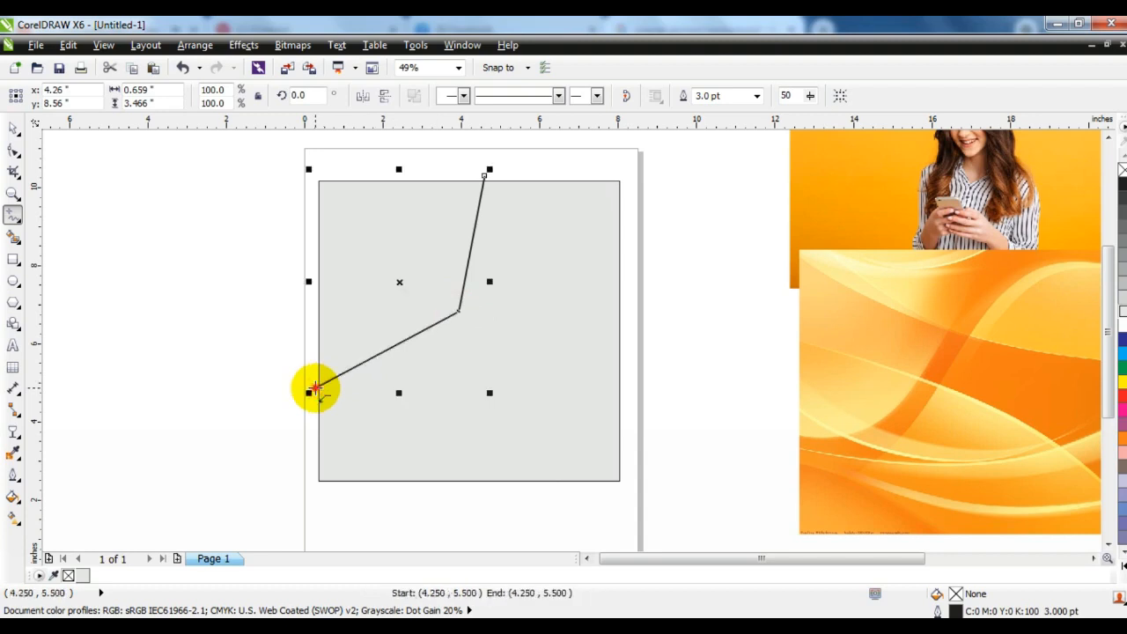
{"action": "left_click", "coordinate": [308, 165]}
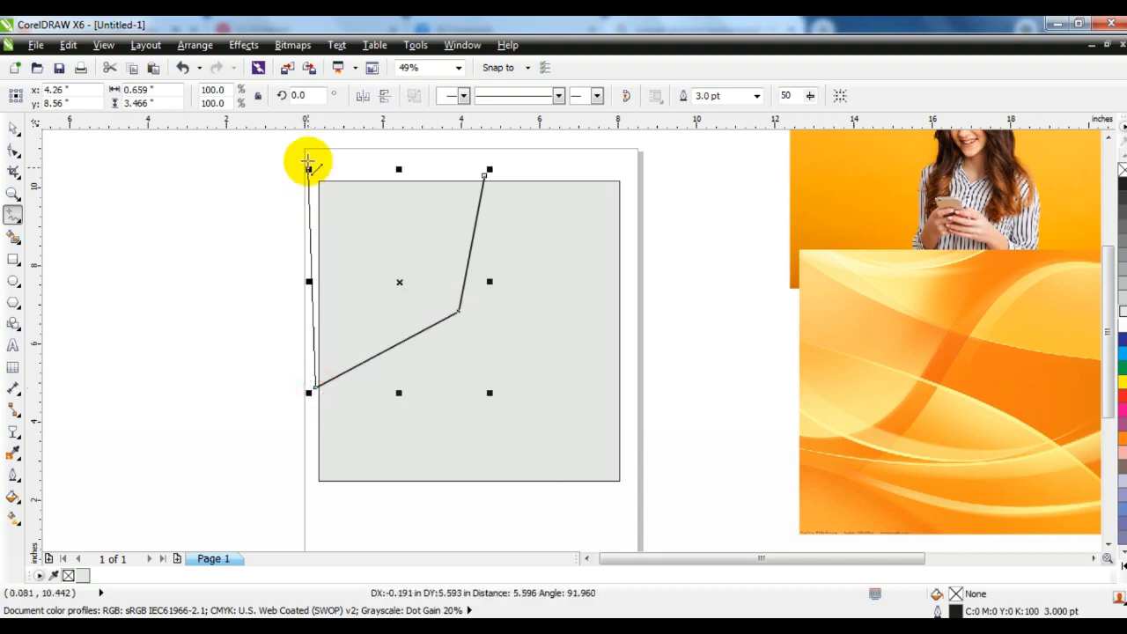
{"action": "left_click", "coordinate": [483, 176]}
Step: Move the four-sided shape's lower-left node downward and convert all of its segments to curves
{"action": "left_click", "coordinate": [13, 150]}
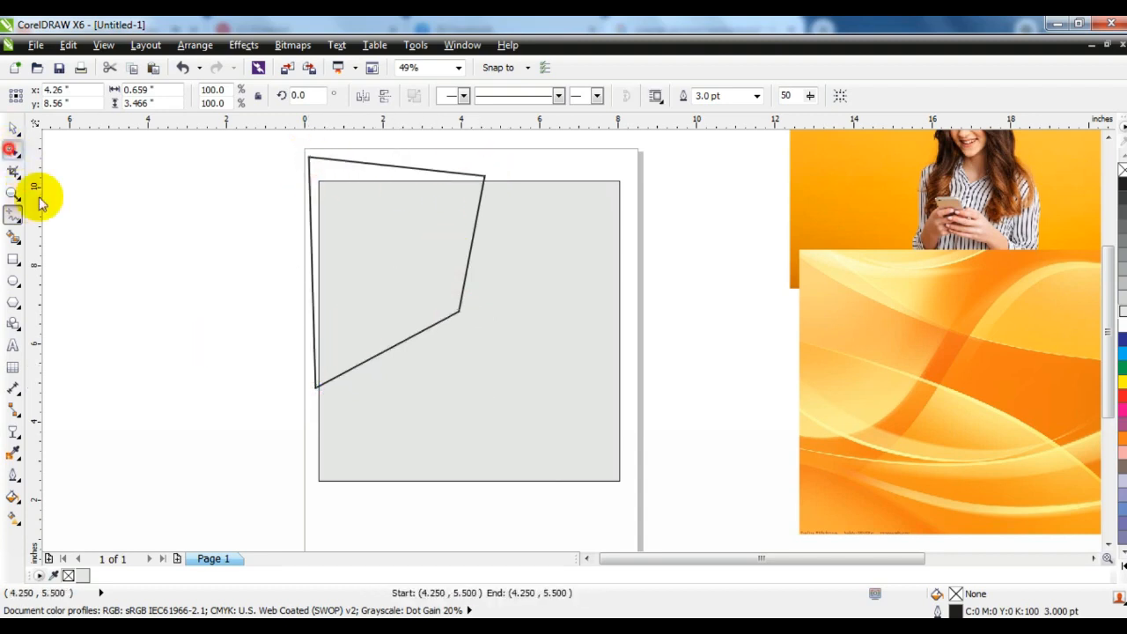
{"action": "left_click_drag", "start_coordinate": [315, 388], "coordinate": [314, 421]}
{"action": "left_click_drag", "start_coordinate": [239, 149], "coordinate": [408, 355]}
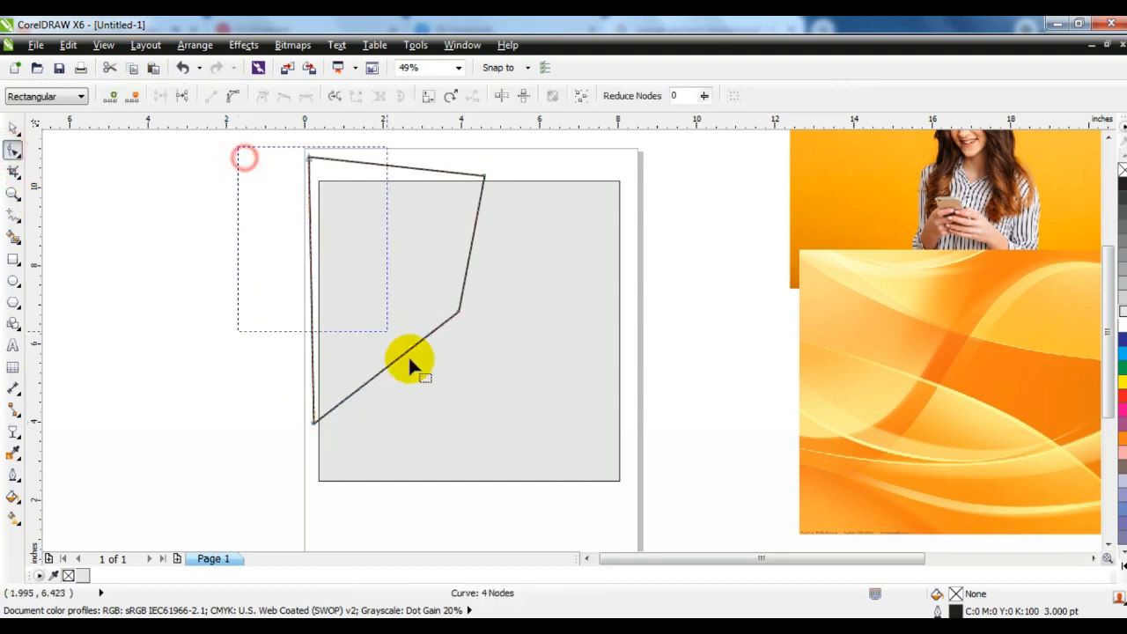
{"action": "left_click_drag", "start_coordinate": [508, 447], "coordinate": [516, 451]}
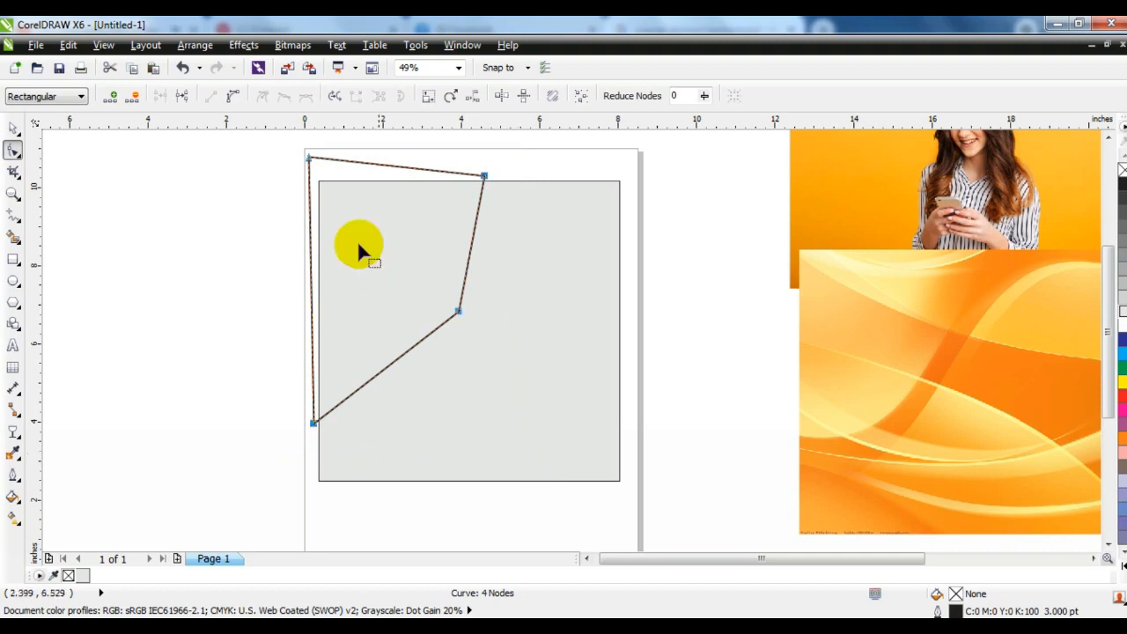
{"action": "left_click", "coordinate": [234, 97]}
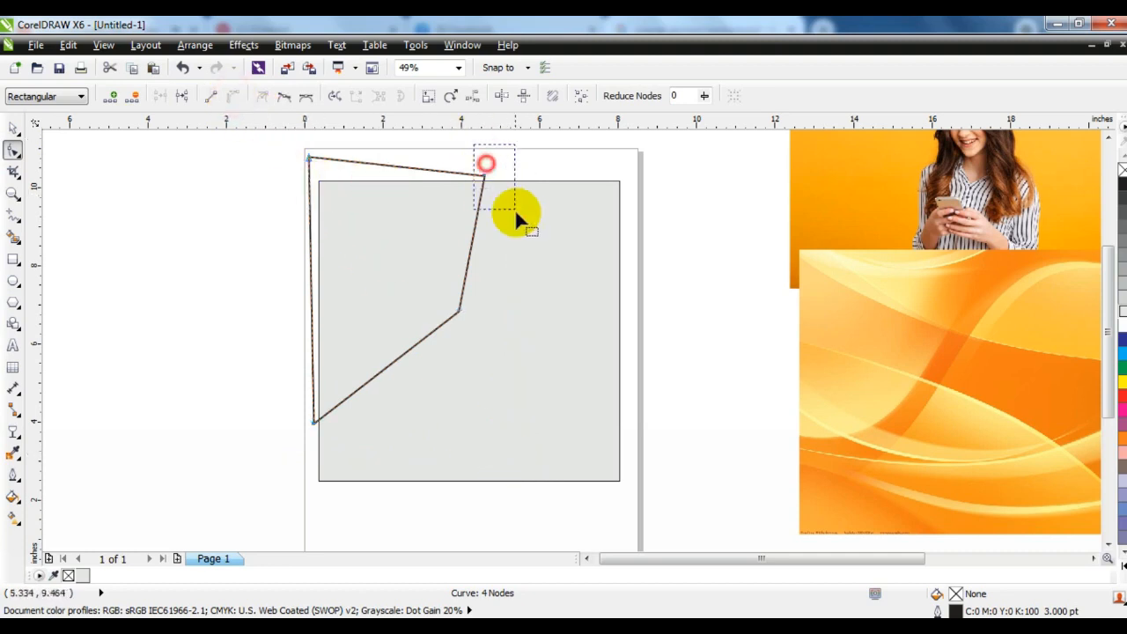
Step: Bend the shape's upper-right segment inward into a smooth arc using its curve handles
{"action": "left_click_drag", "start_coordinate": [515, 211], "coordinate": [448, 212]}
{"action": "left_click_drag", "start_coordinate": [468, 266], "coordinate": [448, 264]}
{"action": "left_click_drag", "start_coordinate": [447, 208], "coordinate": [434, 208]}
{"action": "left_click_drag", "start_coordinate": [448, 269], "coordinate": [446, 302]}
Step: Bend the shape's lower segment outward into a rounded bulge that flows from the upper arc into an S-curve
{"action": "left_click_drag", "start_coordinate": [409, 350], "coordinate": [449, 372]}
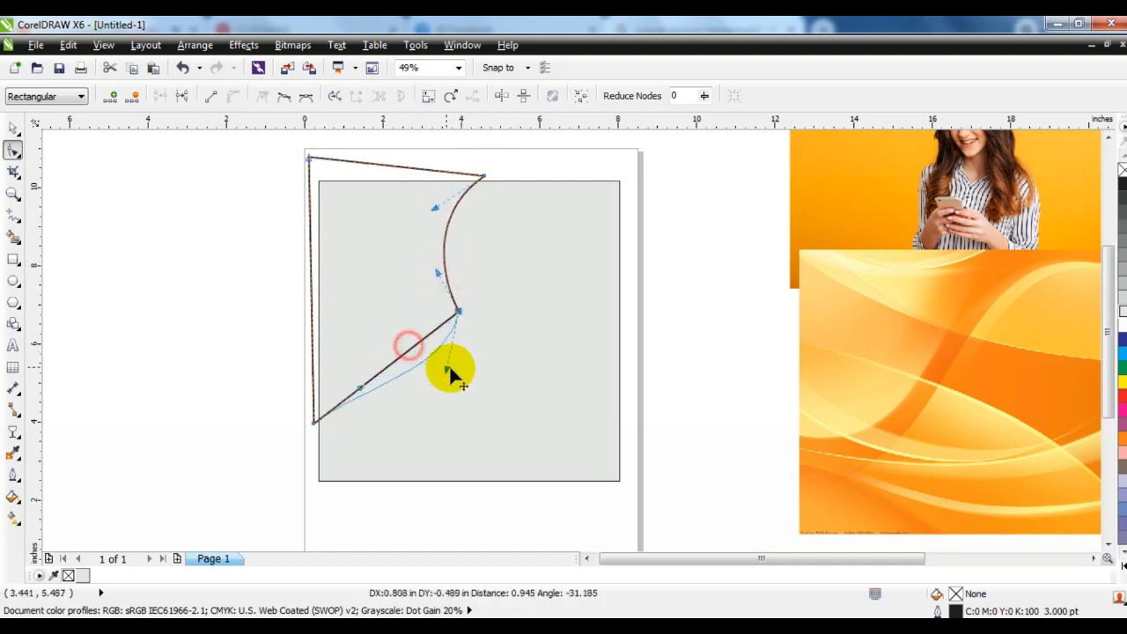
{"action": "left_click_drag", "start_coordinate": [361, 388], "coordinate": [407, 452]}
{"action": "left_click_drag", "start_coordinate": [472, 377], "coordinate": [484, 379]}
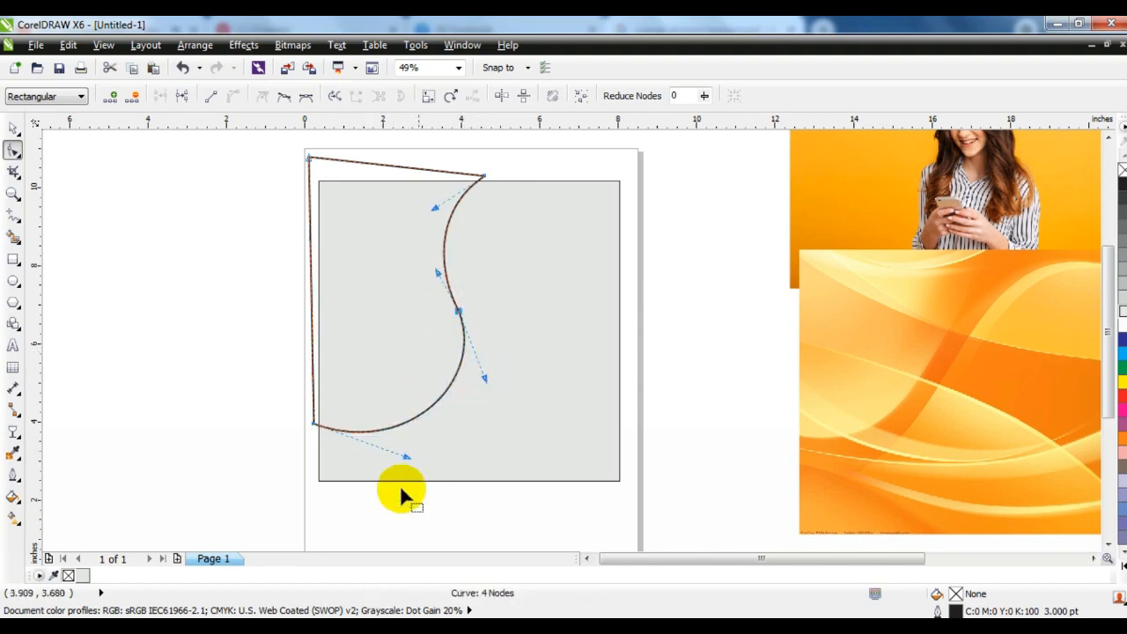
{"action": "left_click_drag", "start_coordinate": [407, 455], "coordinate": [416, 467]}
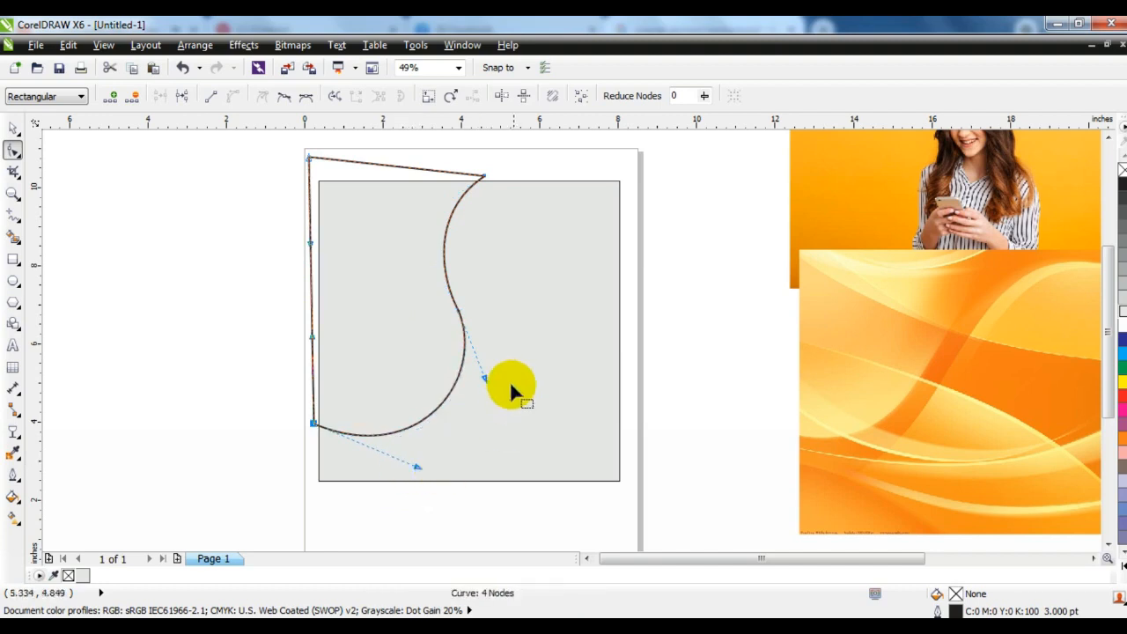
{"action": "left_click_drag", "start_coordinate": [485, 379], "coordinate": [491, 379]}
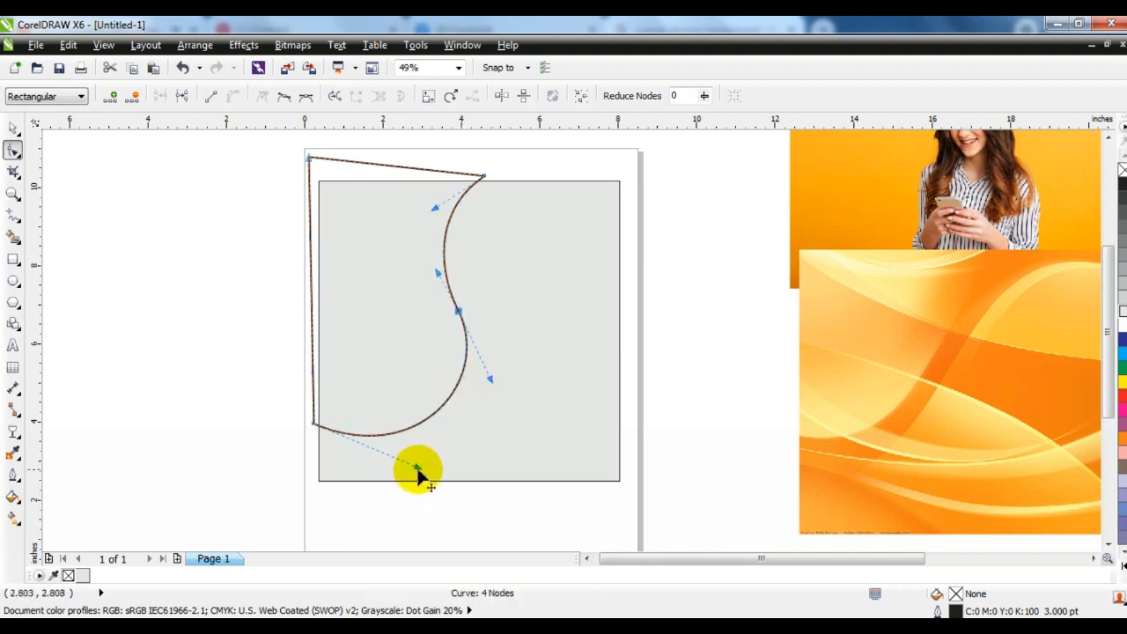
{"action": "left_click_drag", "start_coordinate": [420, 468], "coordinate": [424, 476]}
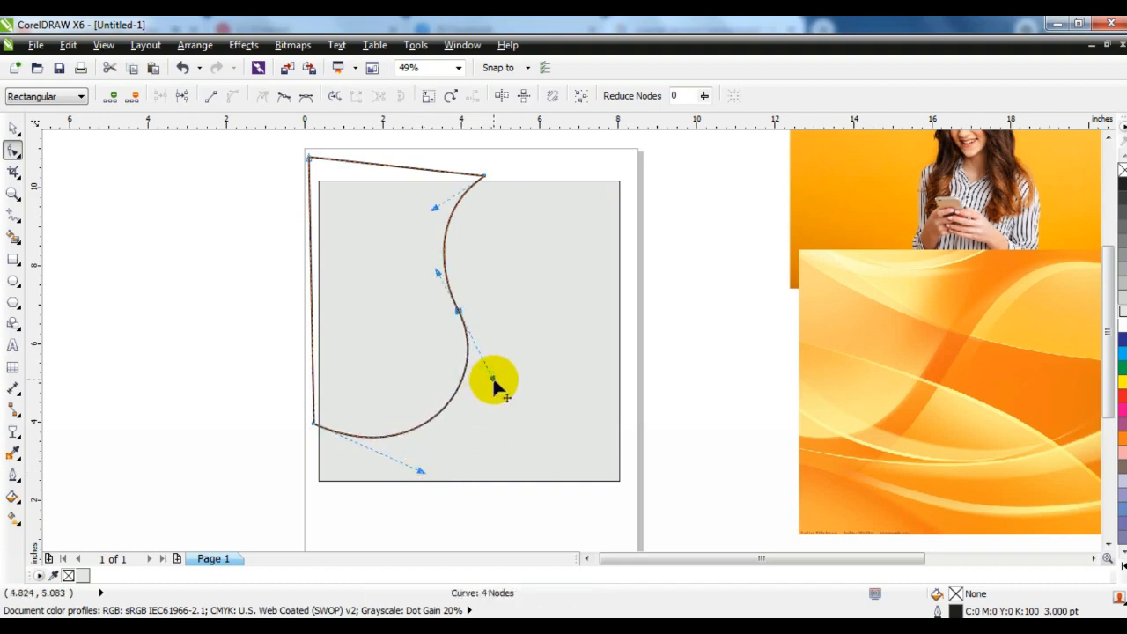
Step: Fill the S-curved shape with white
{"action": "left_click", "coordinate": [13, 127]}
{"action": "left_click", "coordinate": [123, 272]}
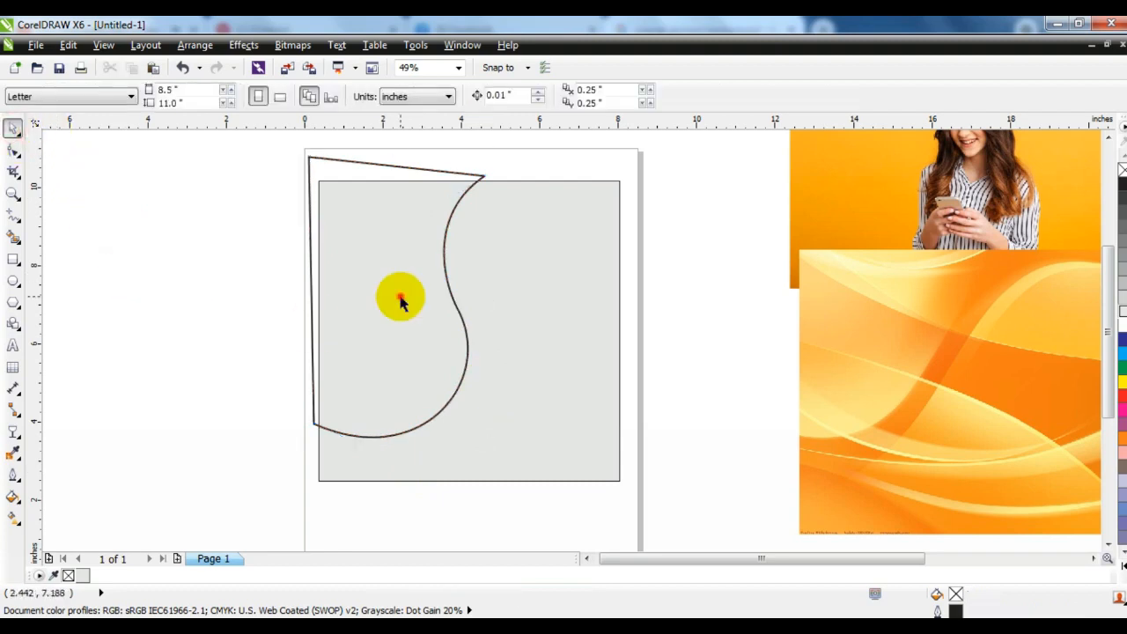
{"action": "left_click", "coordinate": [399, 301]}
{"action": "left_click", "coordinate": [1123, 327]}
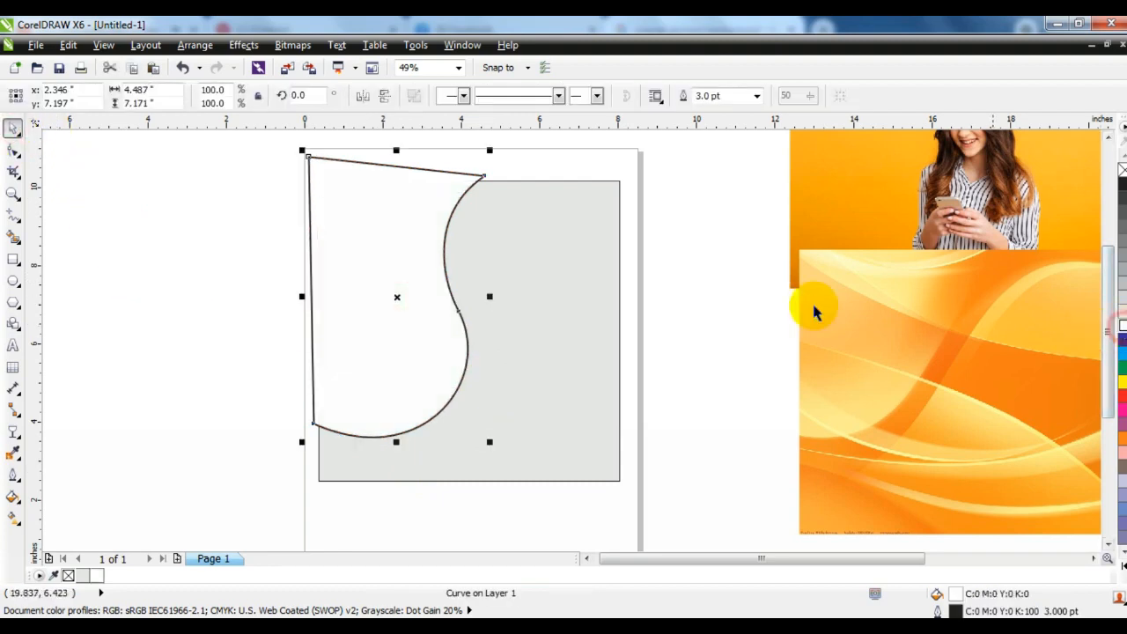
{"action": "left_click", "coordinate": [705, 291]}
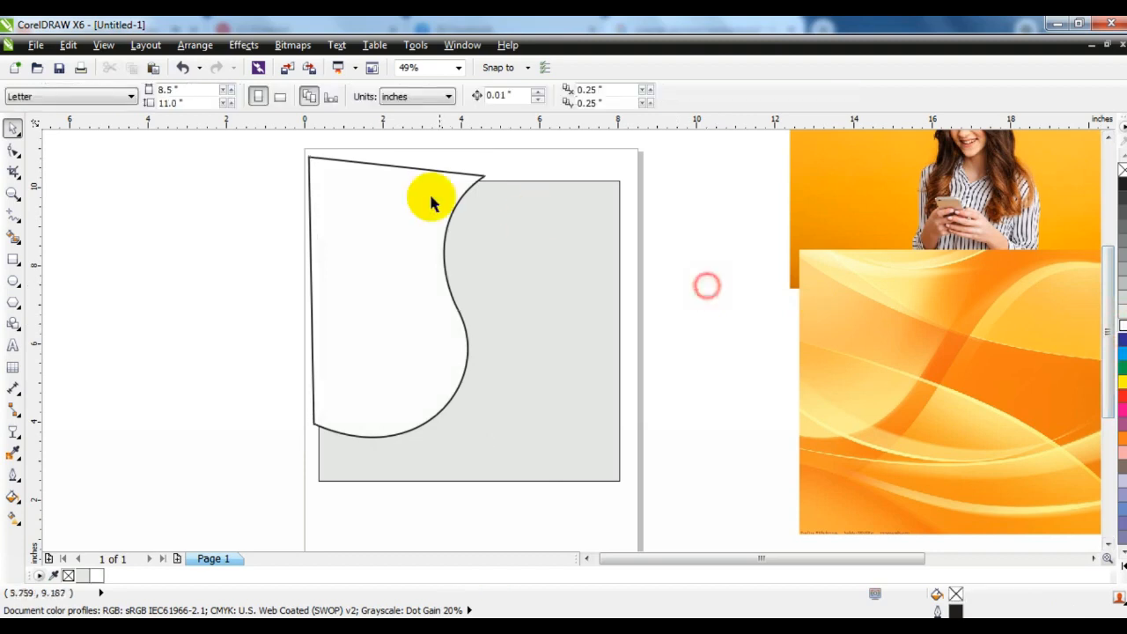
Step: Copy the white curved shape and paste the duplicate directly on top of it
{"action": "left_click", "coordinate": [432, 195]}
{"action": "right_click", "coordinate": [433, 196]}
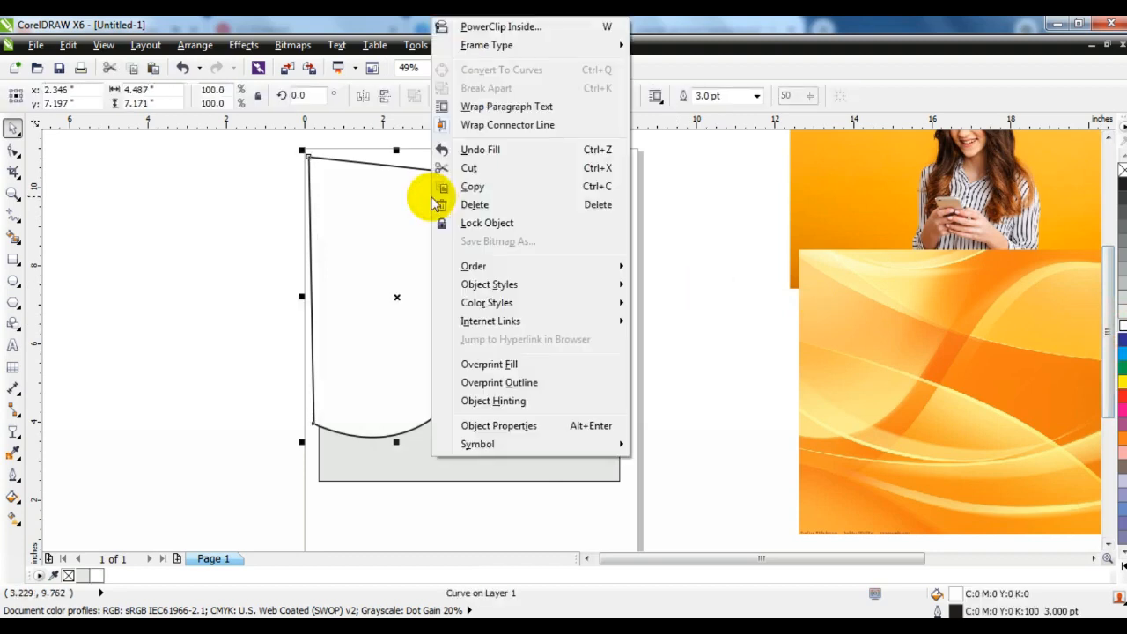
{"action": "left_click", "coordinate": [477, 193]}
{"action": "left_click", "coordinate": [712, 282]}
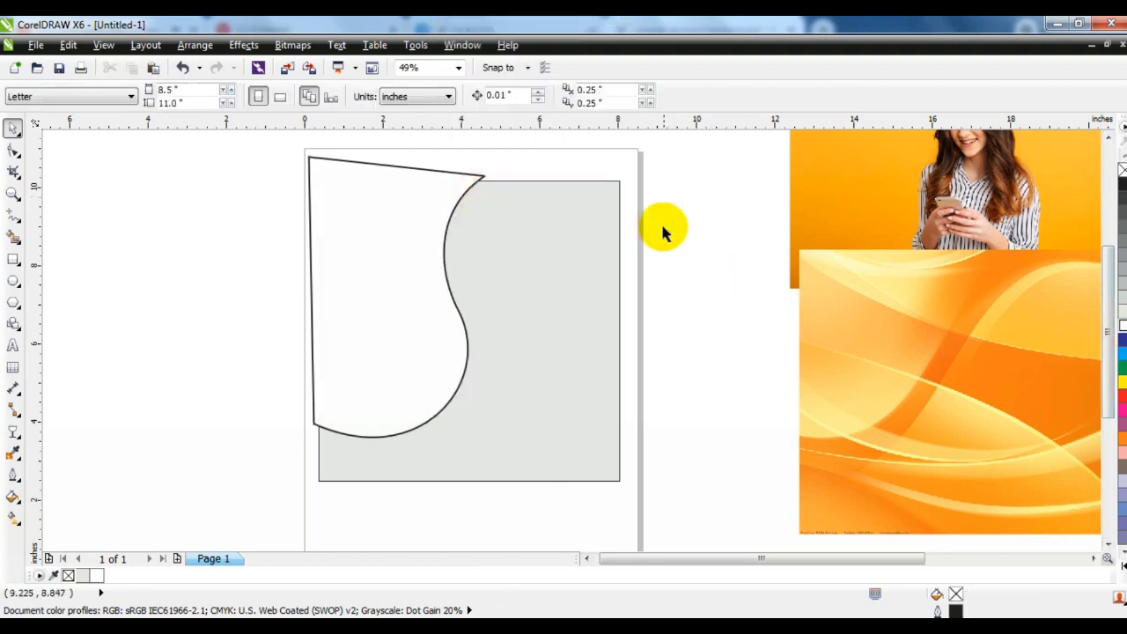
{"action": "right_click", "coordinate": [662, 232]}
{"action": "left_click", "coordinate": [697, 335]}
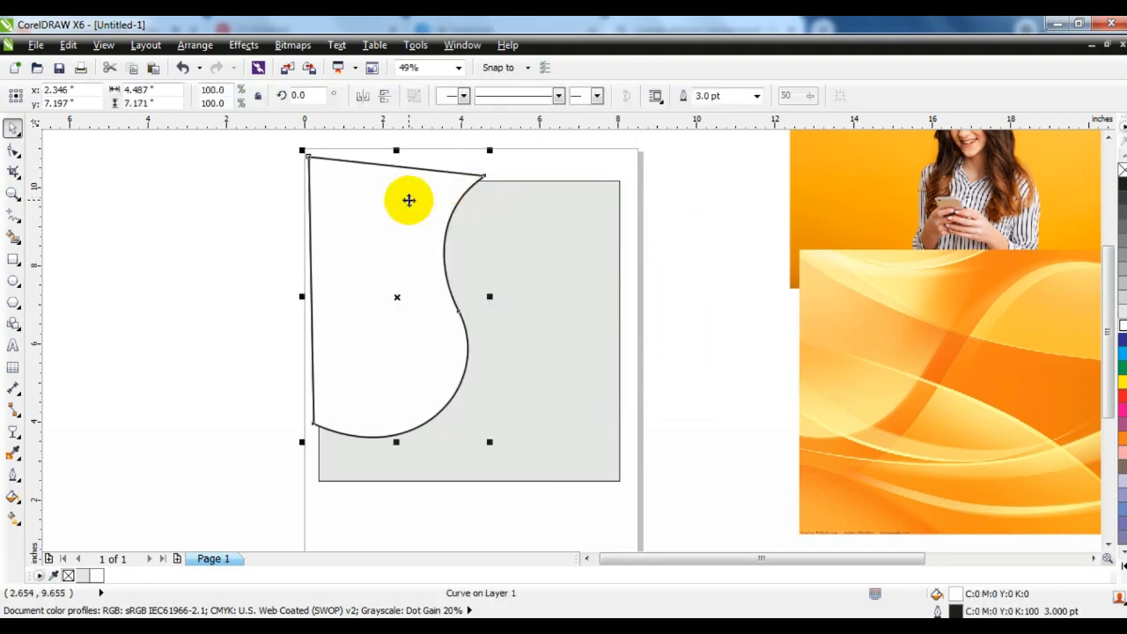
Step: Skew the pasted shape's top to the right, widening it to about 4.78 inches
{"action": "left_click", "coordinate": [408, 197]}
{"action": "left_click_drag", "start_coordinate": [398, 148], "coordinate": [409, 152]}
{"action": "left_click_drag", "start_coordinate": [407, 439], "coordinate": [404, 441]}
{"action": "left_click_drag", "start_coordinate": [407, 152], "coordinate": [411, 152]}
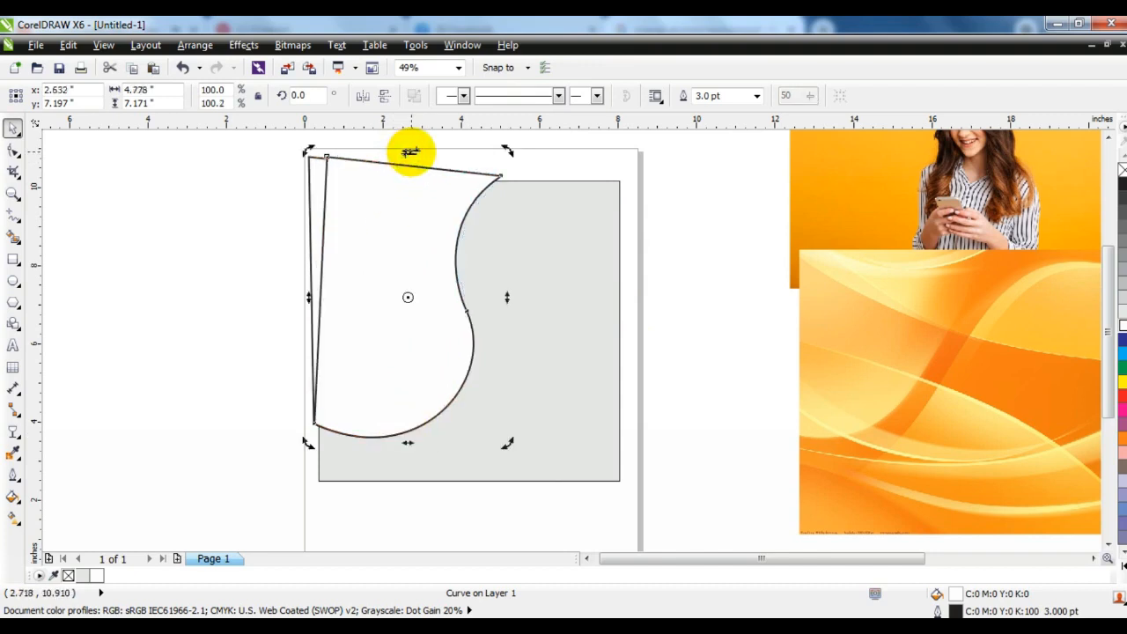
Step: Fill the skewed copy with orange (C0 M60 Y100 K0) and move it one level back, behind the white shape
{"action": "left_click", "coordinate": [1118, 568]}
{"action": "left_click", "coordinate": [1077, 422]}
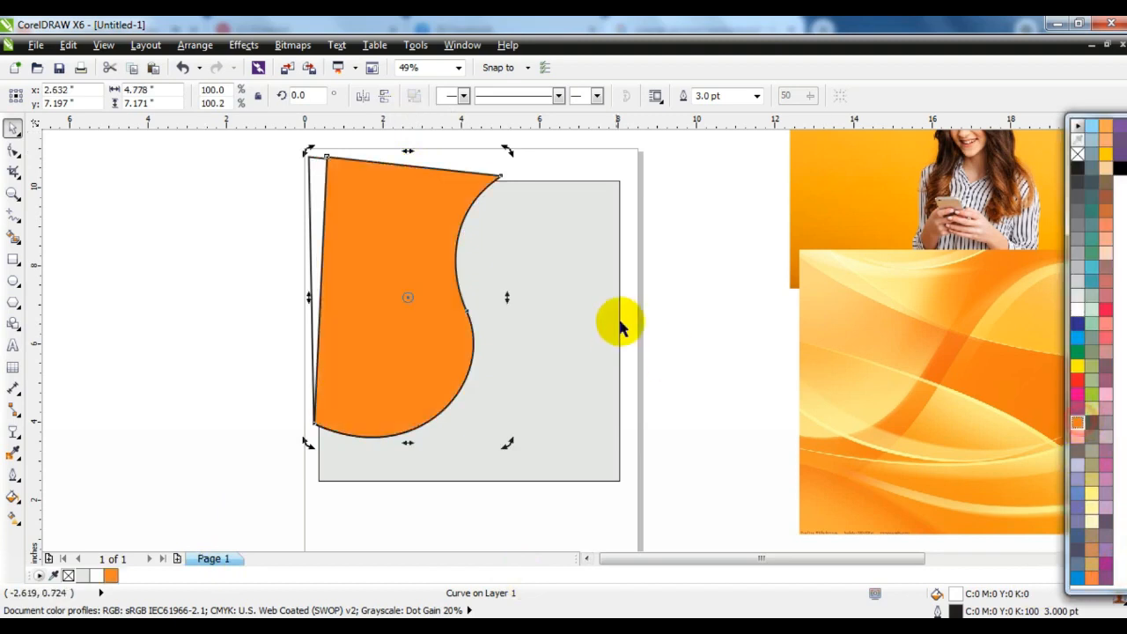
{"action": "key", "text": "ctrl+Page_Down"}
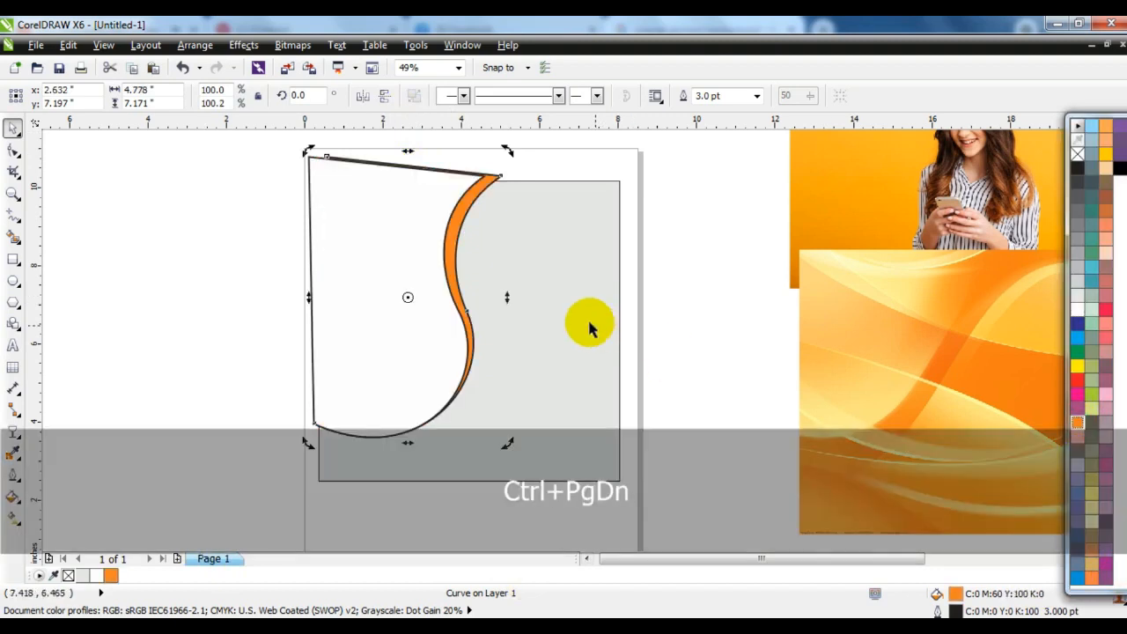
Step: Skew the orange shape's bottom to the left and shorten it to about 6.91 inches so it edges only the upper arc
{"action": "left_click_drag", "start_coordinate": [408, 443], "coordinate": [396, 442]}
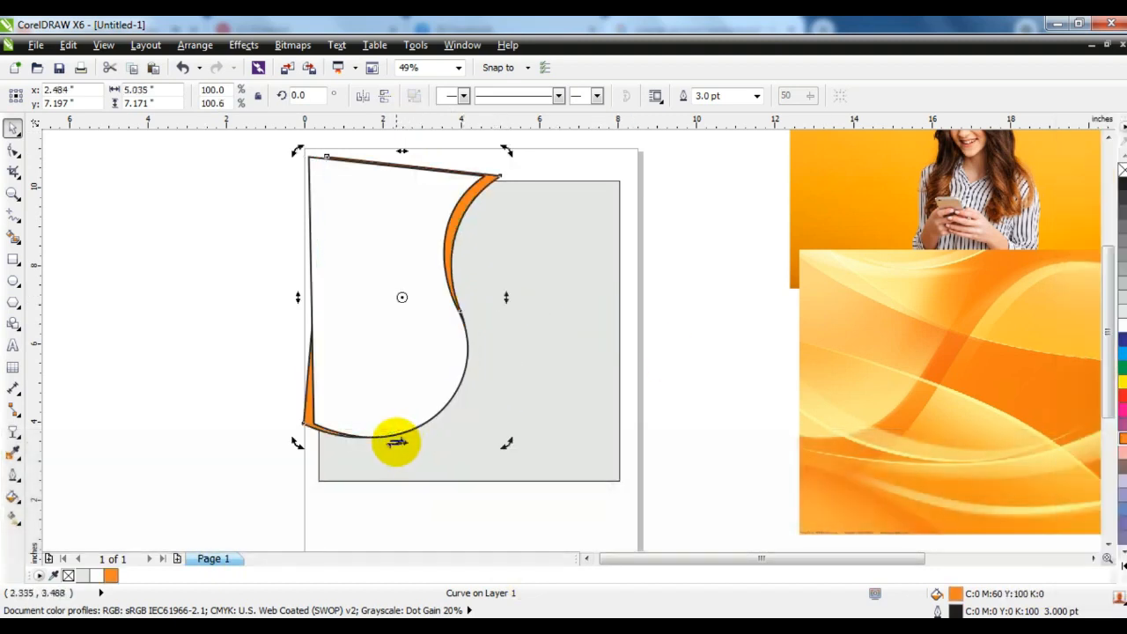
{"action": "left_click", "coordinate": [302, 424]}
{"action": "left_click_drag", "start_coordinate": [401, 443], "coordinate": [401, 432]}
{"action": "left_click", "coordinate": [198, 374]}
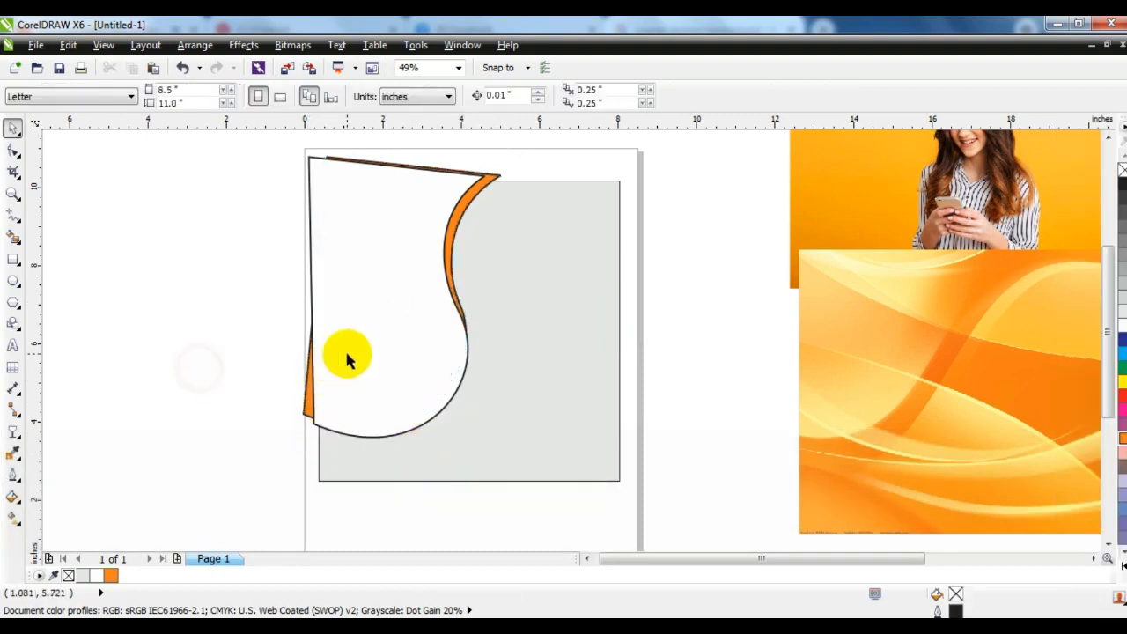
{"action": "left_click", "coordinate": [449, 276]}
{"action": "left_click", "coordinate": [307, 400]}
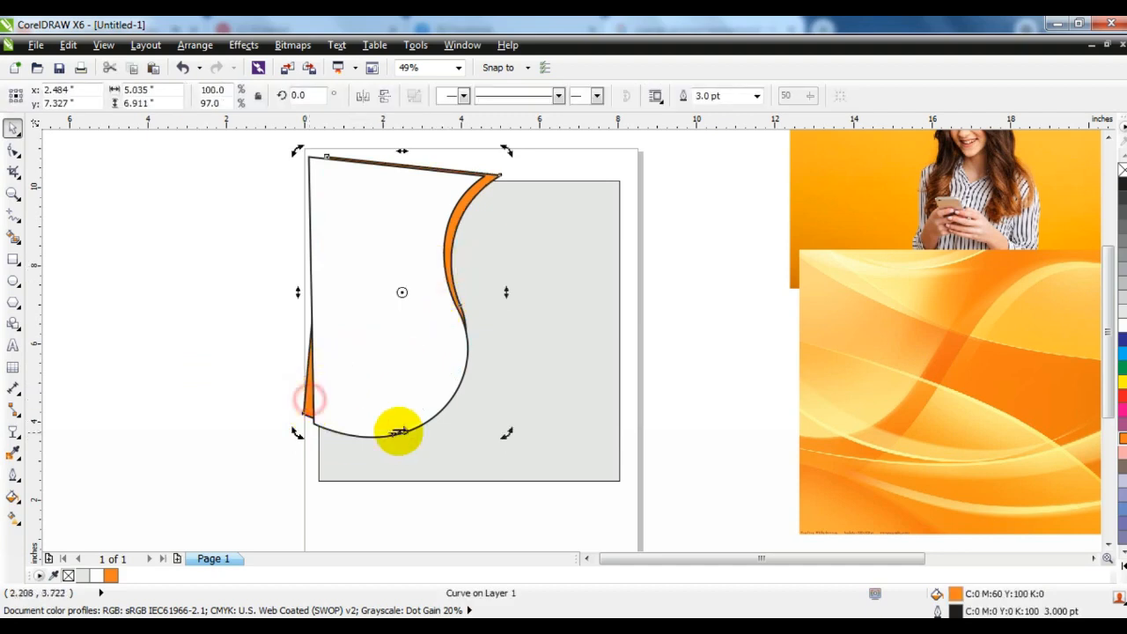
{"action": "left_click_drag", "start_coordinate": [398, 430], "coordinate": [391, 432]}
{"action": "left_click", "coordinate": [219, 414]}
Step: Duplicate the white shape, skew its left side slightly downward, fill the duplicate with orange and move it one level back
{"action": "left_click", "coordinate": [378, 390]}
{"action": "key", "text": "KP_Add"}
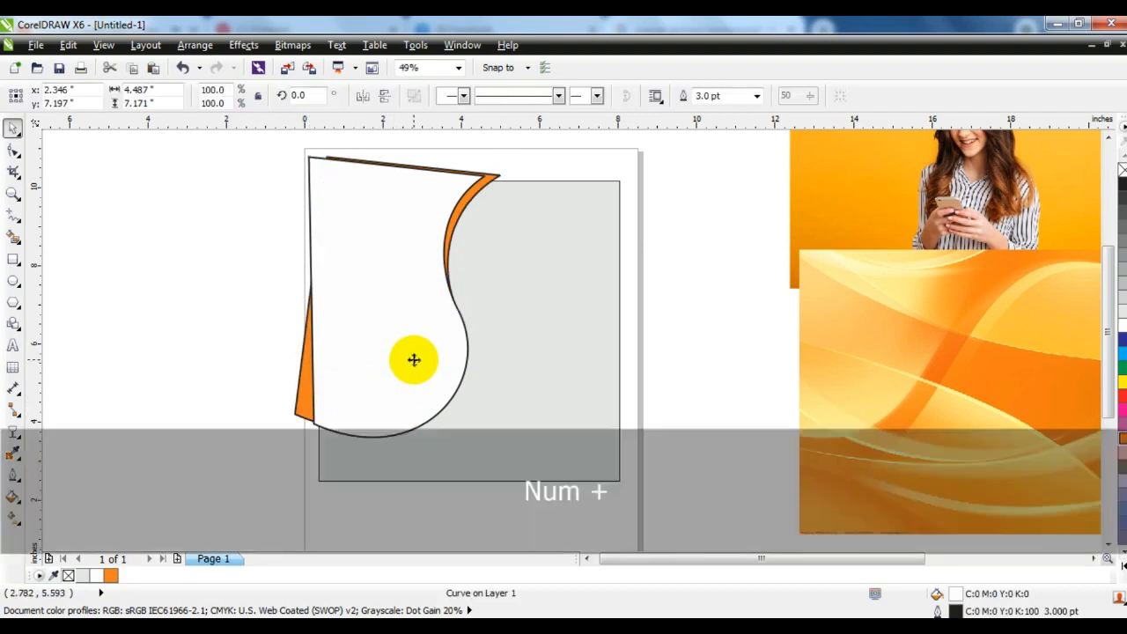
{"action": "left_click_drag", "start_coordinate": [305, 307], "coordinate": [301, 306]}
{"action": "left_click", "coordinate": [110, 575]}
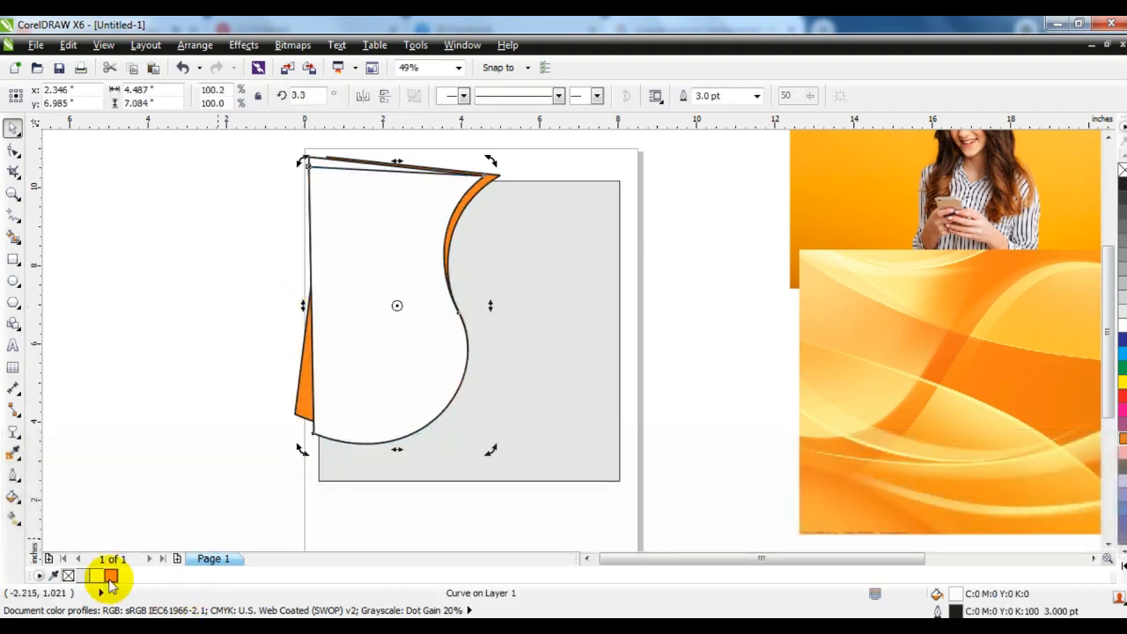
{"action": "key", "text": "ctrl+Page_Down"}
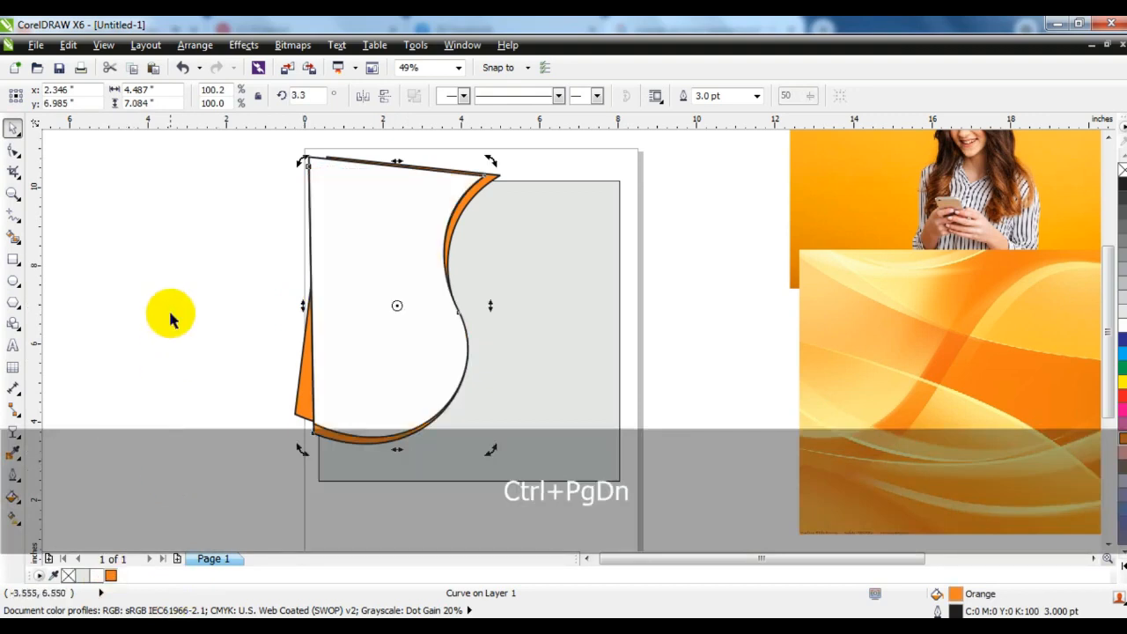
Step: Select the white shape and both orange shapes and remove their outlines
{"action": "left_click", "coordinate": [168, 312]}
{"action": "left_click_drag", "start_coordinate": [249, 143], "coordinate": [546, 465]}
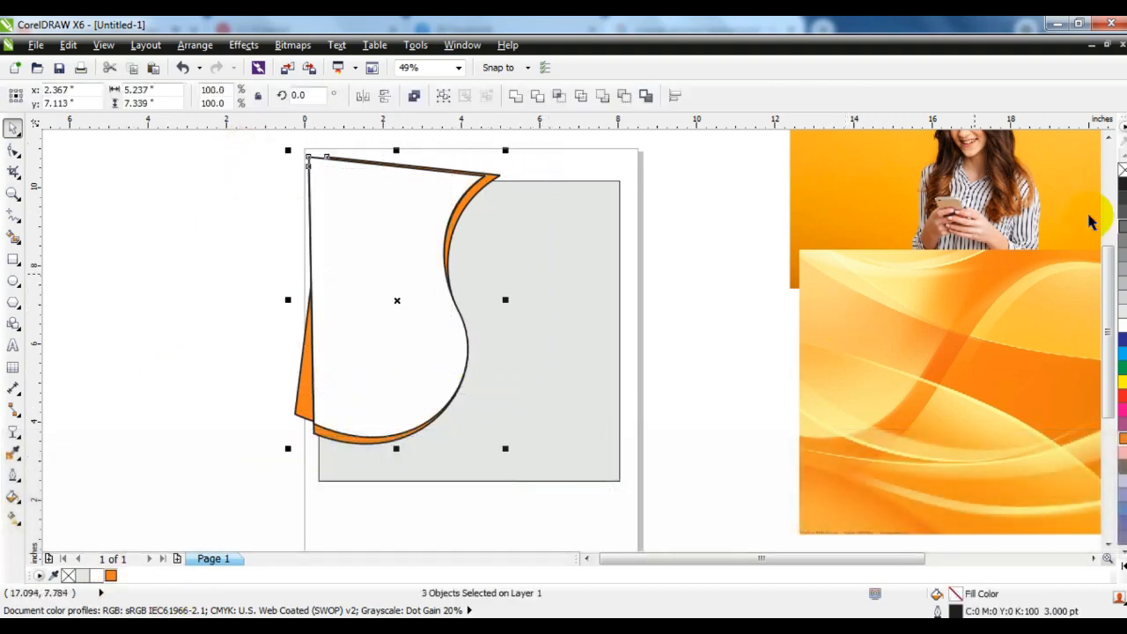
{"action": "right_click", "coordinate": [1123, 173]}
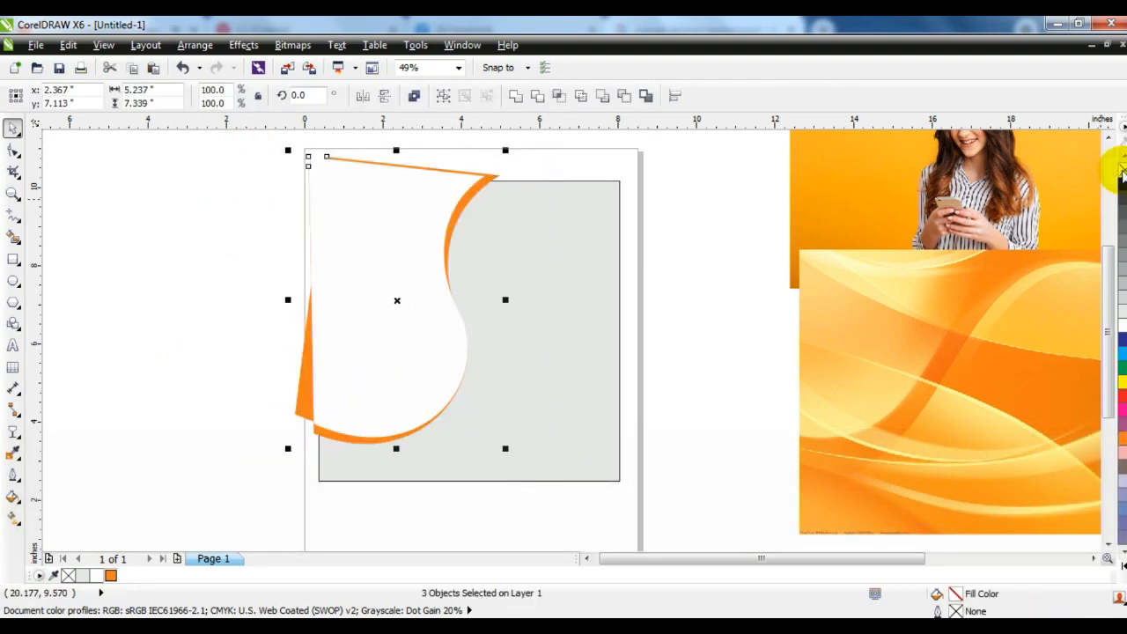
Step: PowerClip the three curved shapes inside the gray square
{"action": "left_click", "coordinate": [241, 49]}
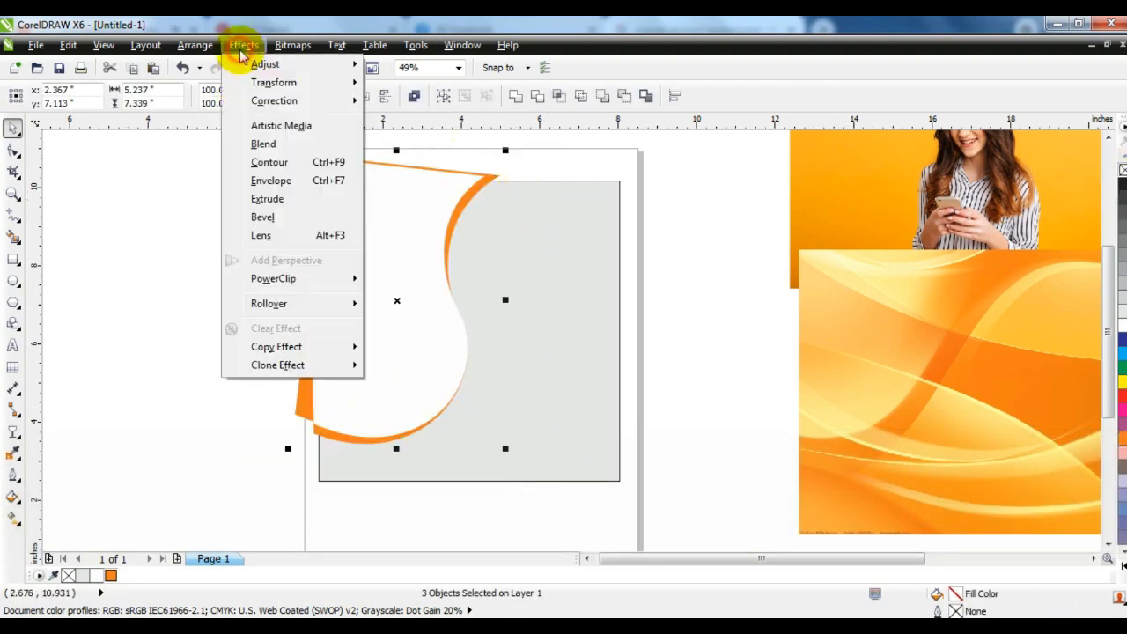
{"action": "mouse_move", "coordinate": [291, 280]}
{"action": "left_click", "coordinate": [370, 279]}
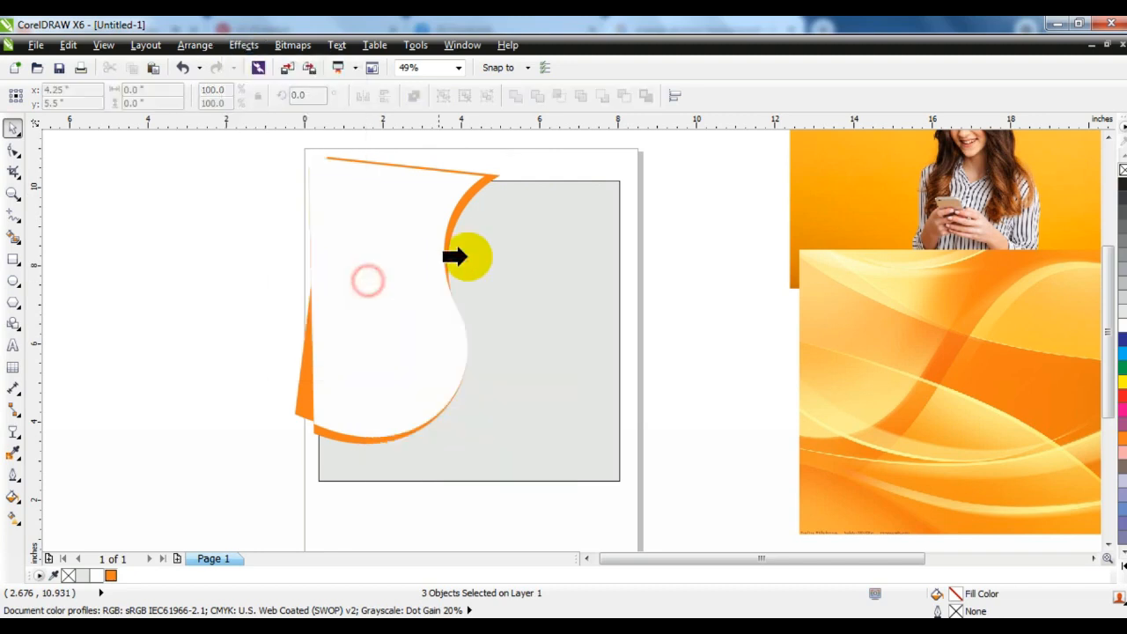
{"action": "left_click", "coordinate": [538, 241]}
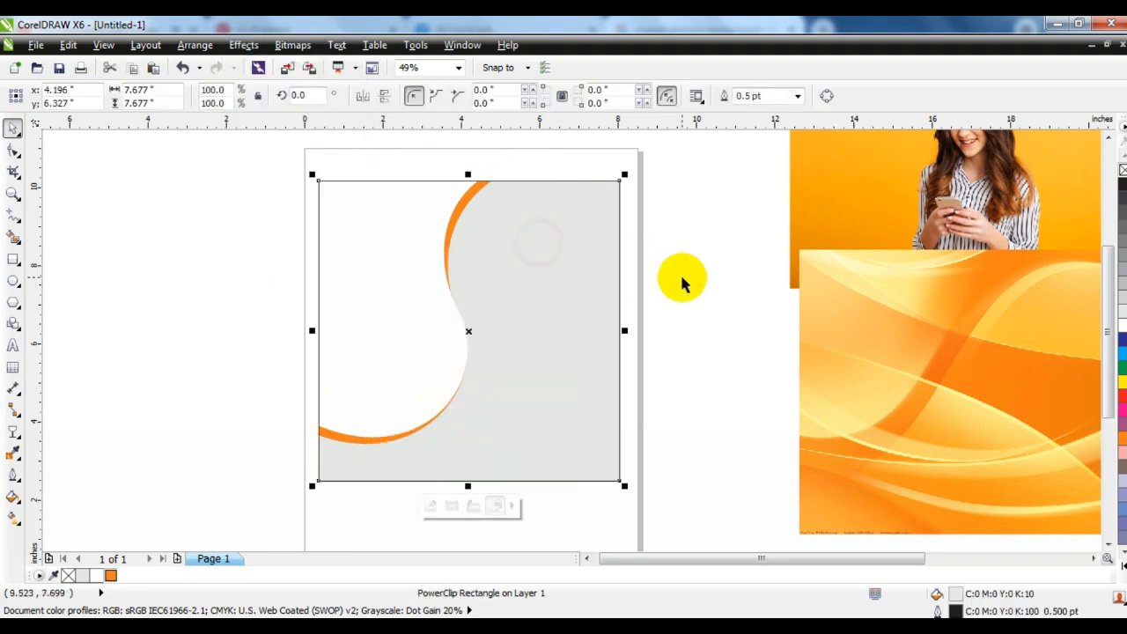
{"action": "left_click", "coordinate": [683, 281]}
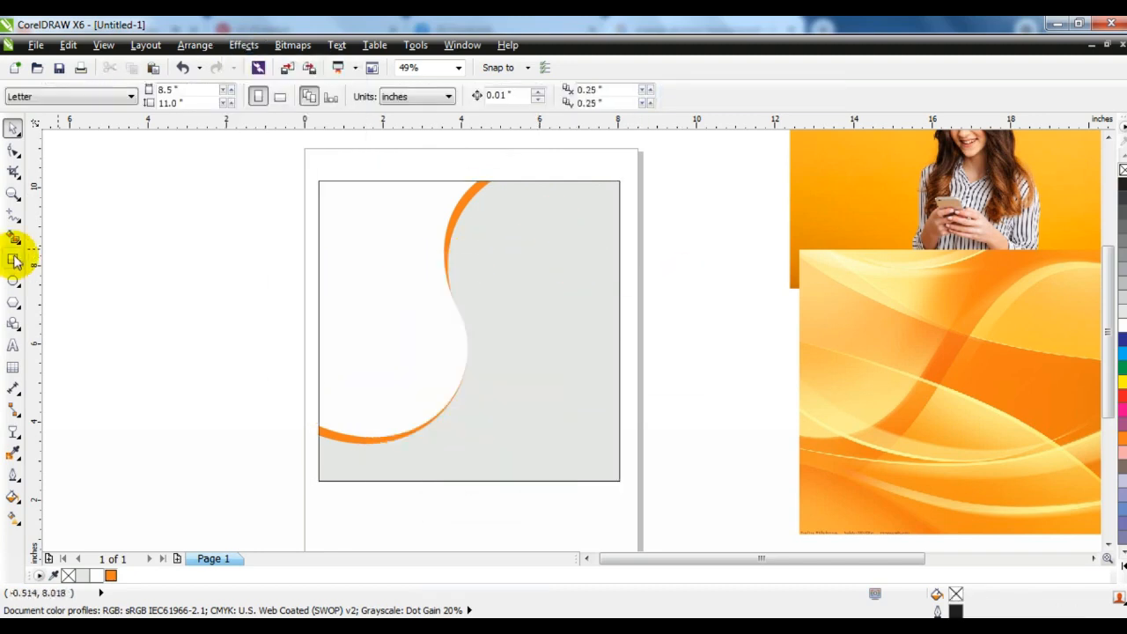
Step: Draw a closed four-sided freehand shape with a 3.0 pt outline over the gray square's lower-right corner
{"action": "left_click", "coordinate": [14, 216]}
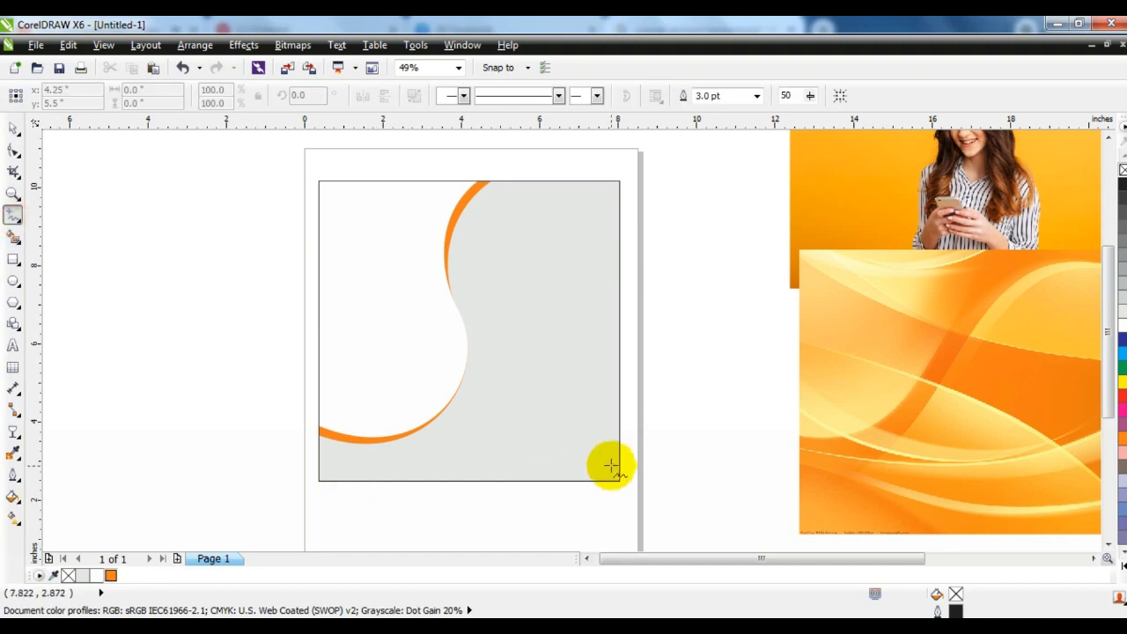
{"action": "left_click", "coordinate": [621, 401]}
{"action": "left_click", "coordinate": [550, 440]}
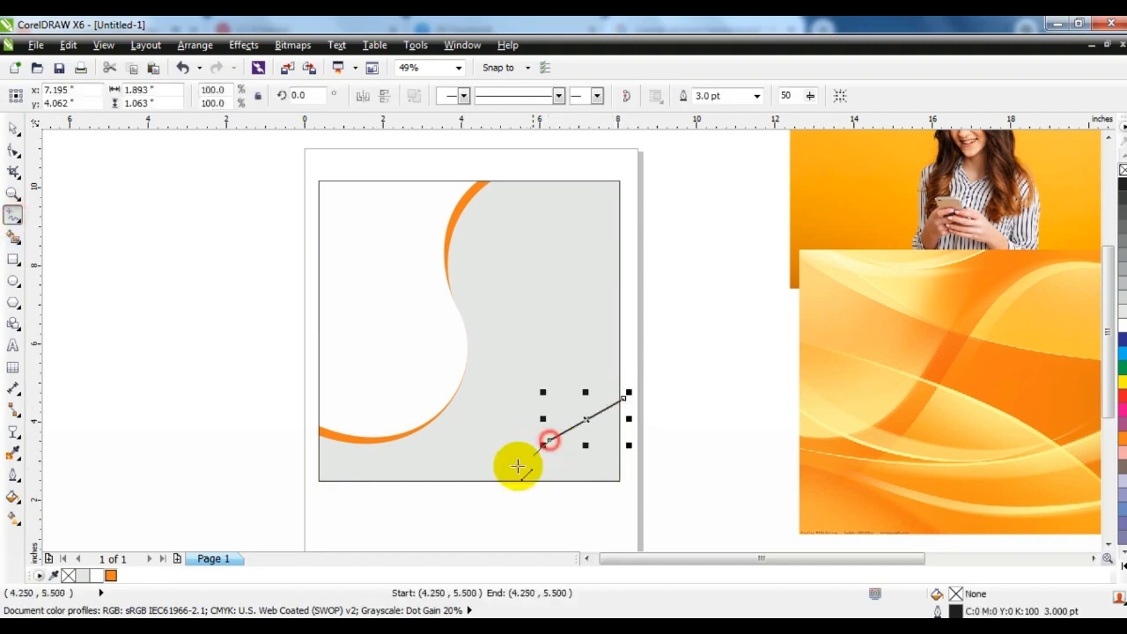
{"action": "left_click", "coordinate": [623, 489]}
{"action": "left_click", "coordinate": [13, 194]}
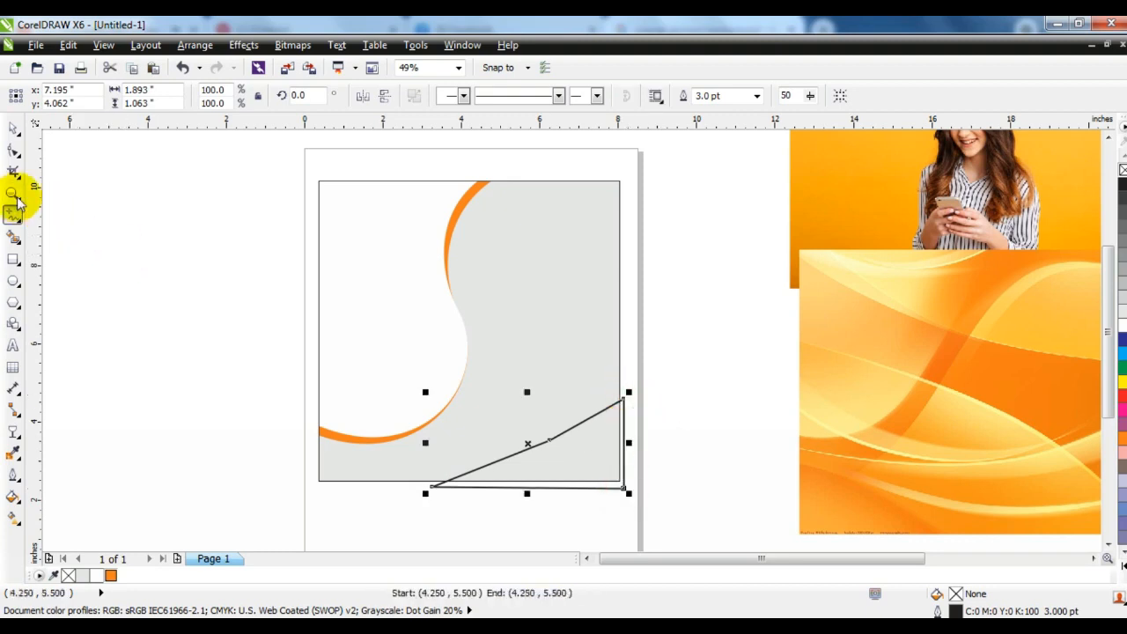
Step: Convert the lower-right shape's upper sides to curves, bending the left segment upward and the right one downward into an S-shaped wave
{"action": "left_click_drag", "start_coordinate": [351, 348], "coordinate": [670, 520]}
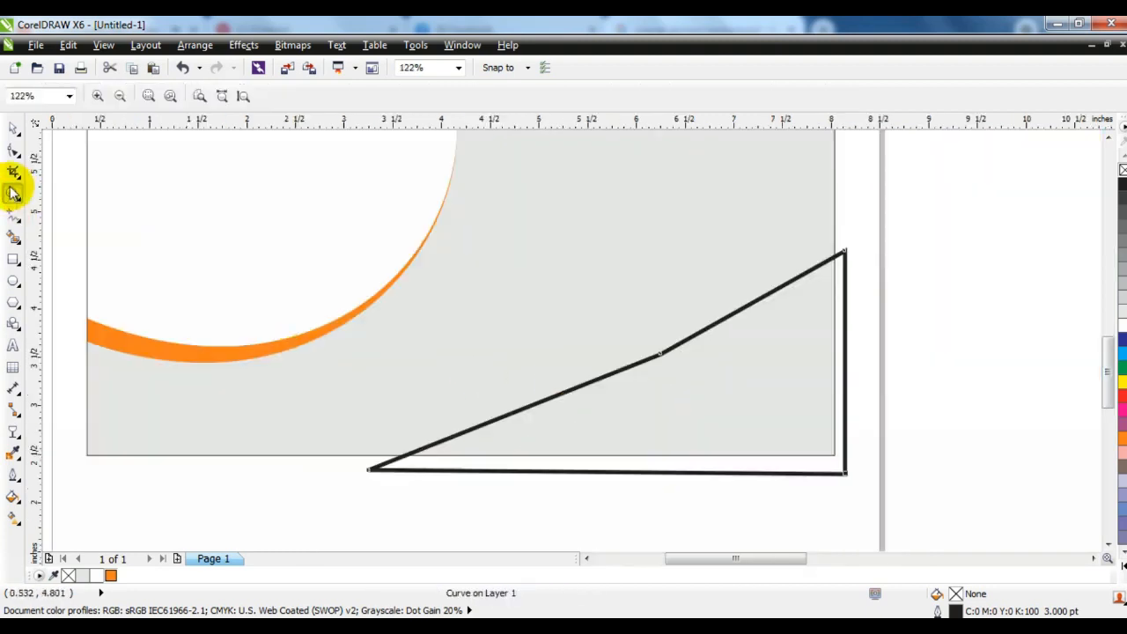
{"action": "left_click", "coordinate": [12, 151]}
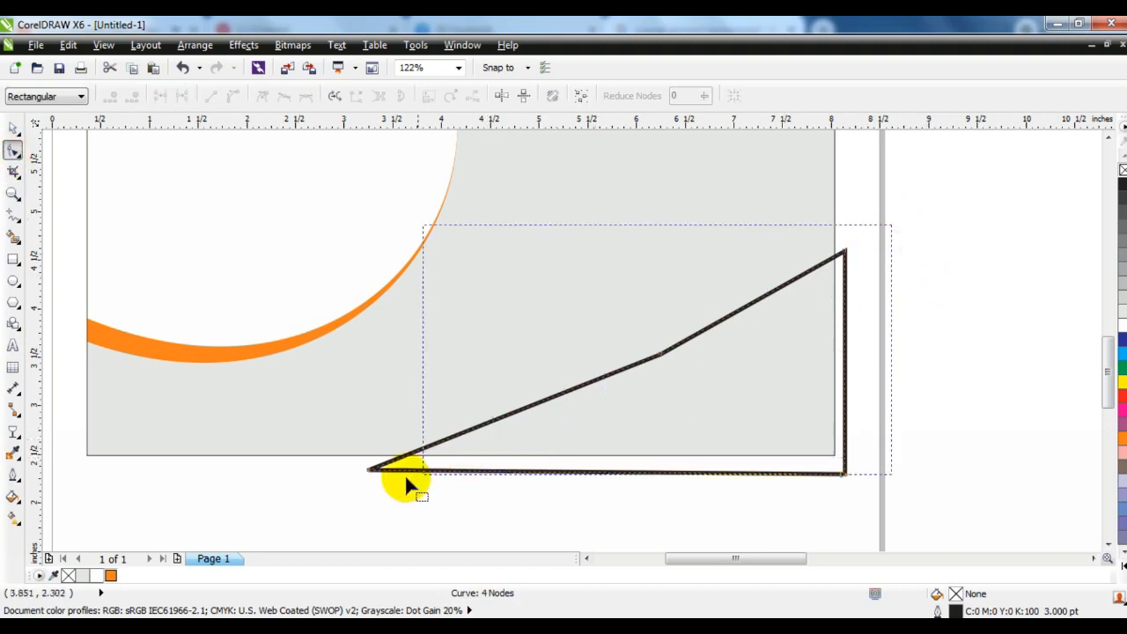
{"action": "left_click_drag", "start_coordinate": [406, 481], "coordinate": [348, 494]}
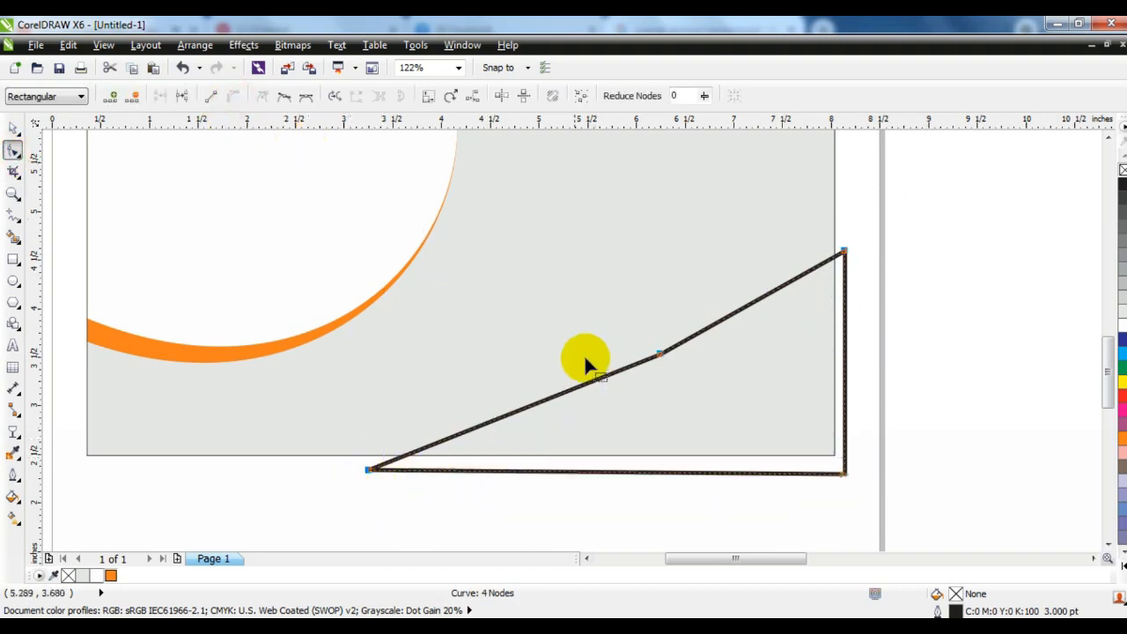
{"action": "left_click_drag", "start_coordinate": [544, 401], "coordinate": [533, 388]}
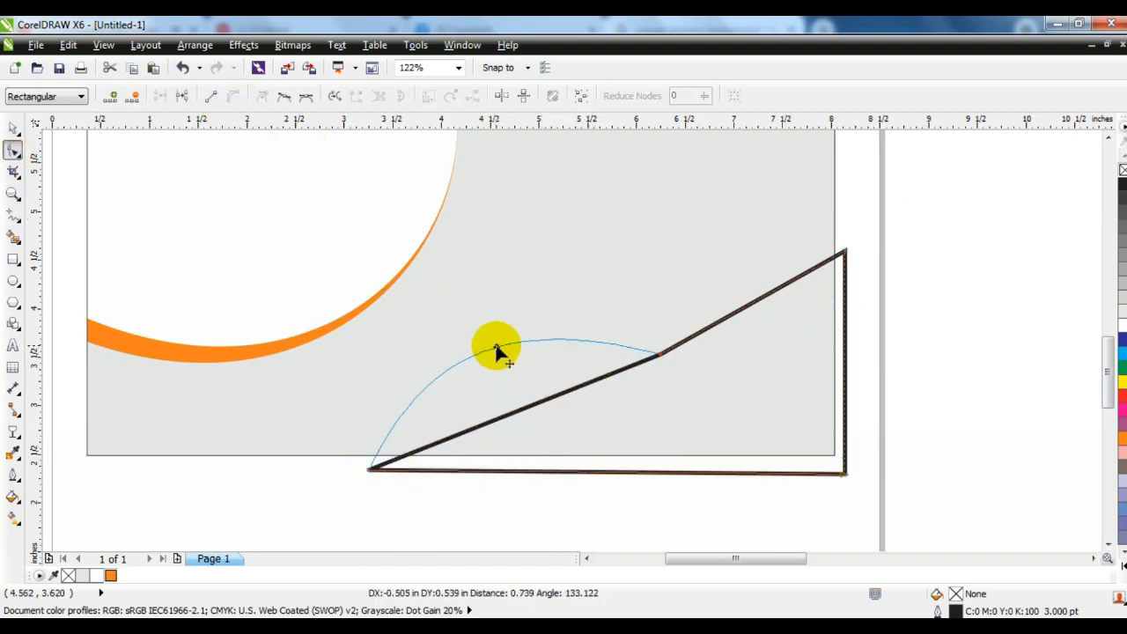
{"action": "left_click_drag", "start_coordinate": [496, 351], "coordinate": [497, 351]}
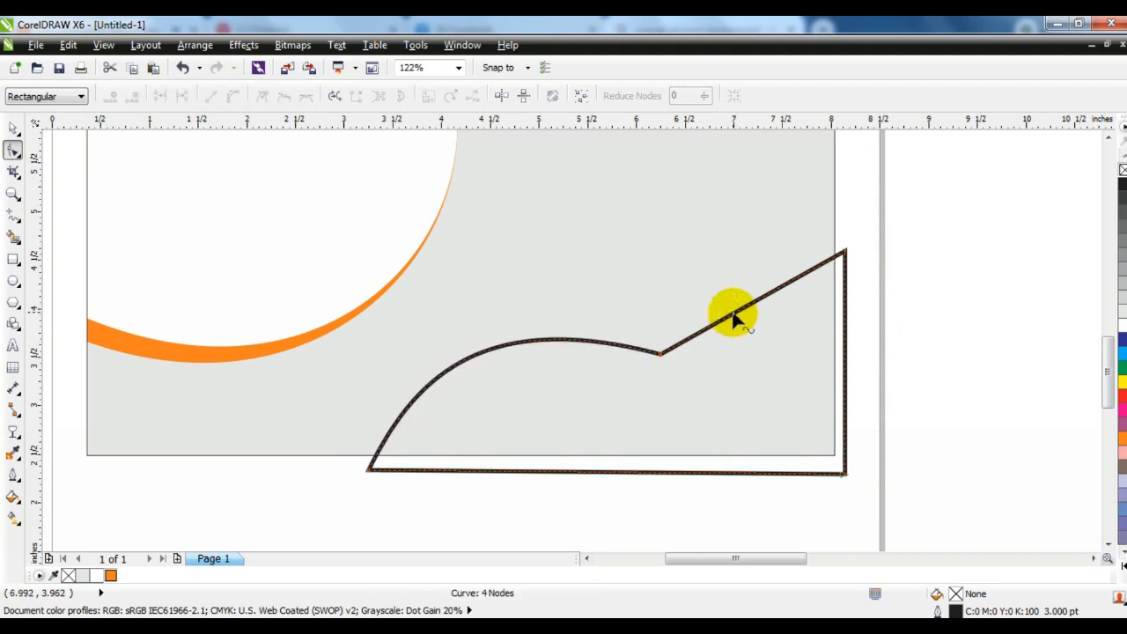
{"action": "left_click_drag", "start_coordinate": [733, 315], "coordinate": [767, 360]}
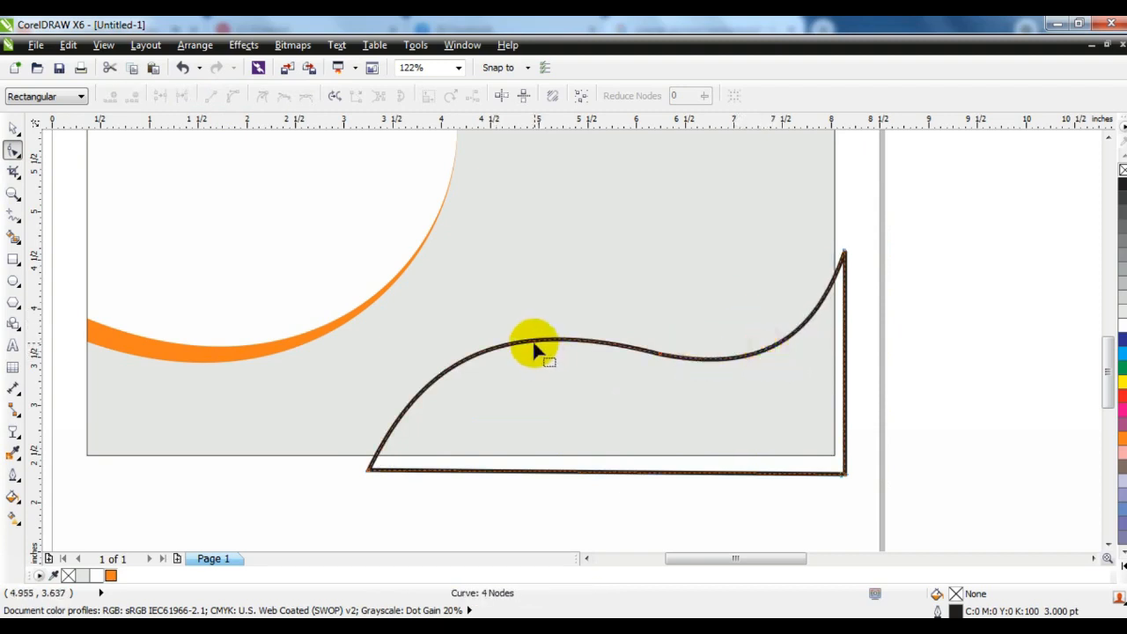
{"action": "left_click_drag", "start_coordinate": [534, 350], "coordinate": [529, 345]}
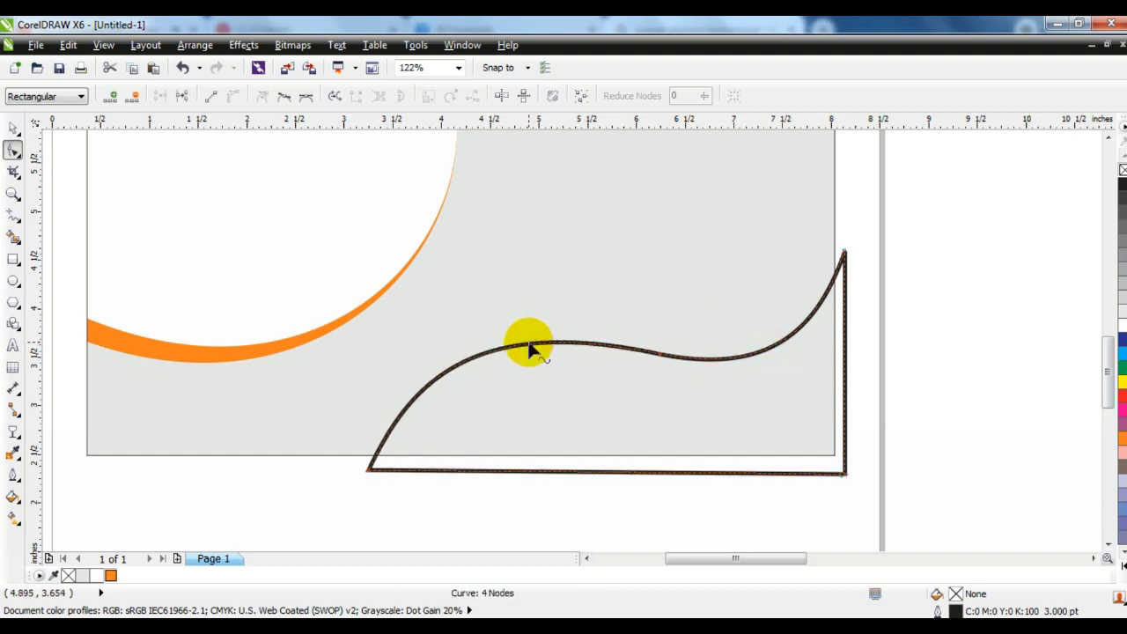
Step: Fill the wavy lower-right shape with white and remove its outline
{"action": "left_click", "coordinate": [13, 130]}
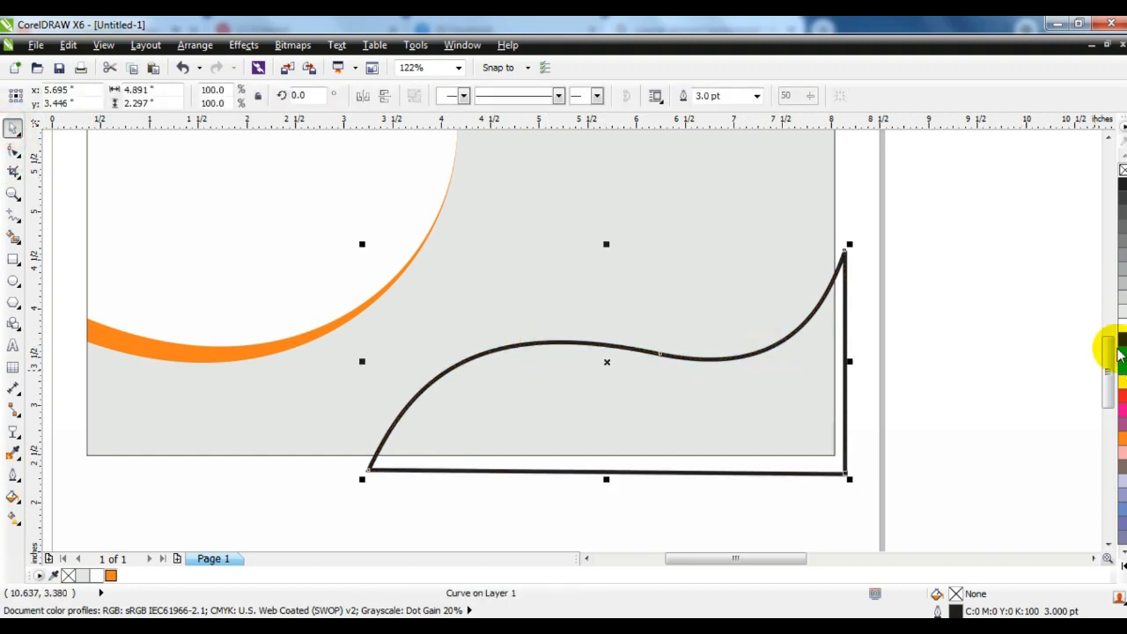
{"action": "left_click", "coordinate": [1120, 325]}
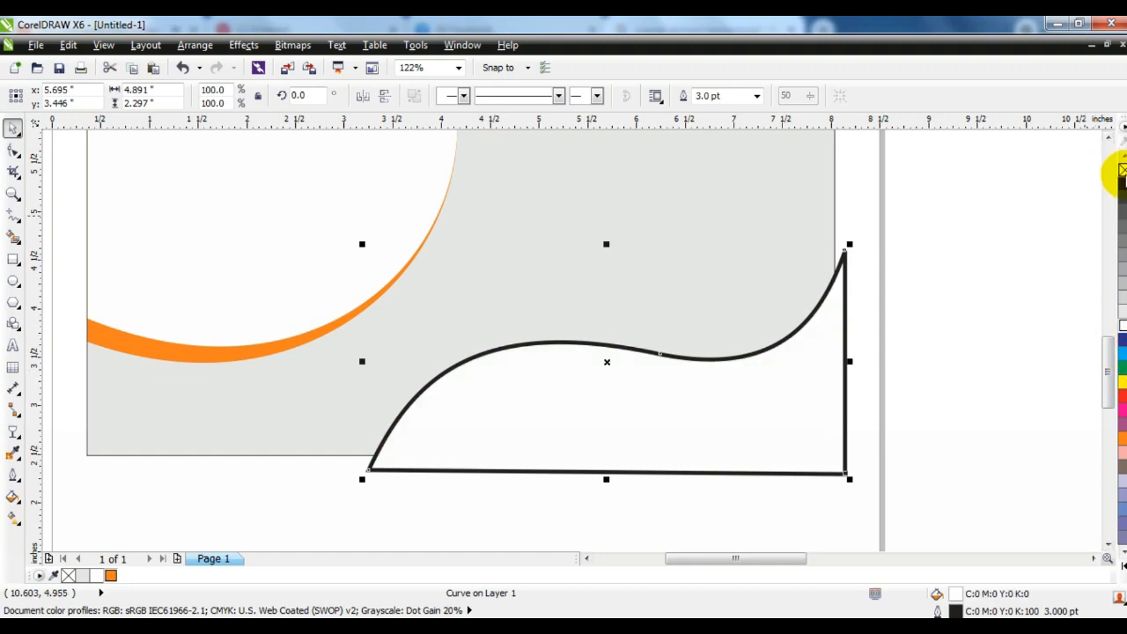
{"action": "right_click", "coordinate": [1121, 170]}
Step: PowerClip the white wavy shape inside the gray square
{"action": "right_click", "coordinate": [699, 385]}
{"action": "left_click", "coordinate": [715, 27]}
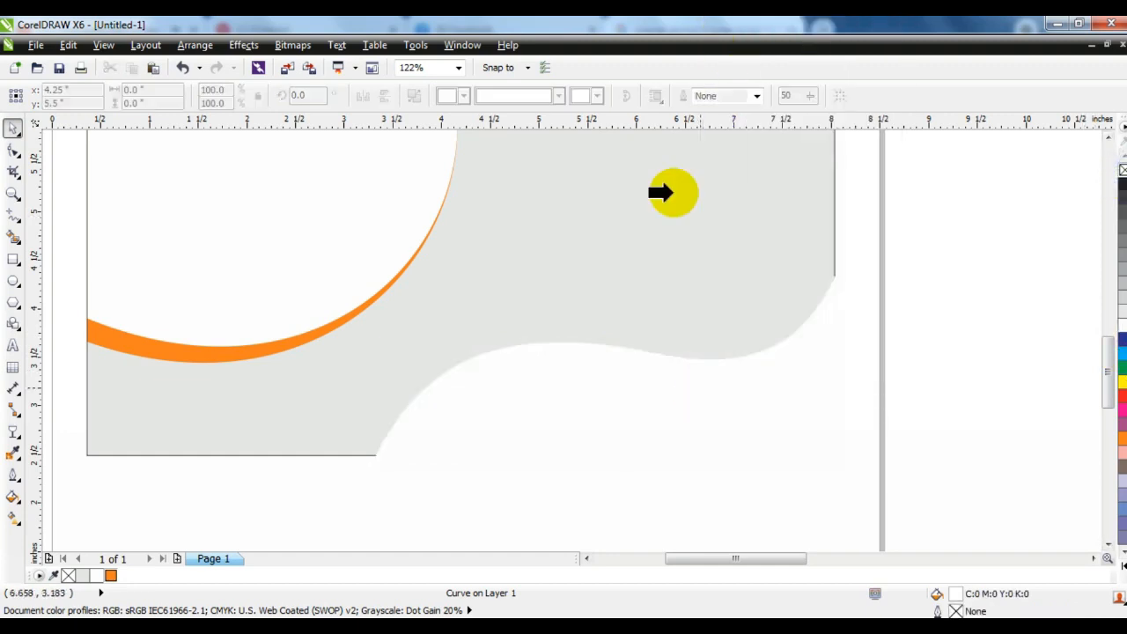
{"action": "left_click", "coordinate": [652, 247]}
Step: Remove the gray fill from the square frame, leaving its outline
{"action": "key", "text": "shift+F2"}
{"action": "key", "text": "F3"}
{"action": "key", "text": "Escape"}
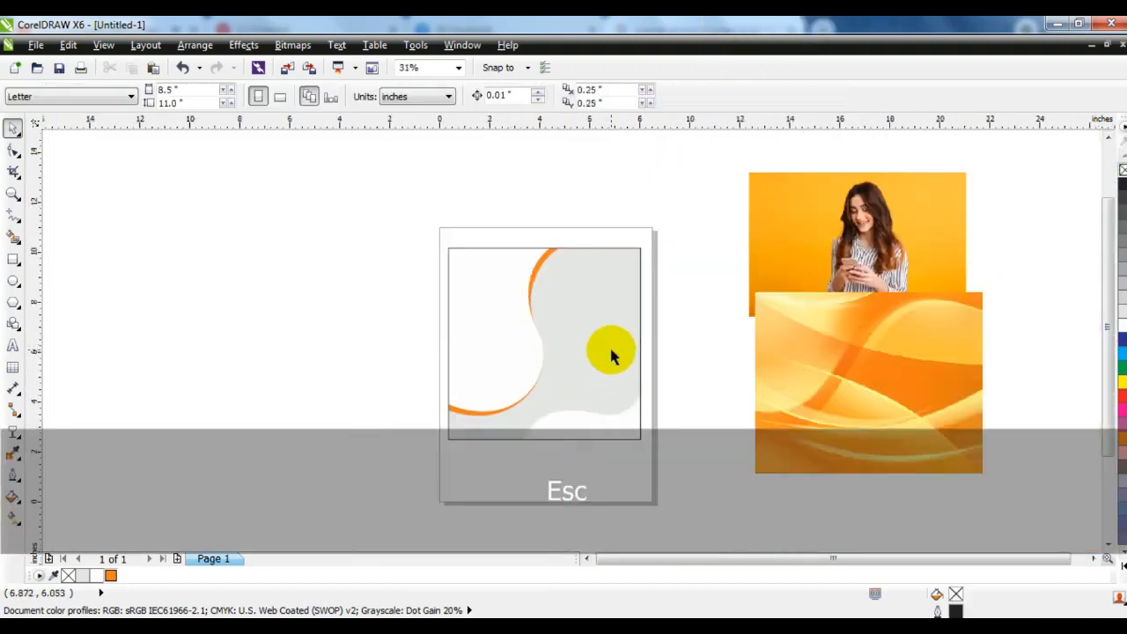
{"action": "left_click", "coordinate": [611, 353]}
{"action": "left_click", "coordinate": [1120, 171]}
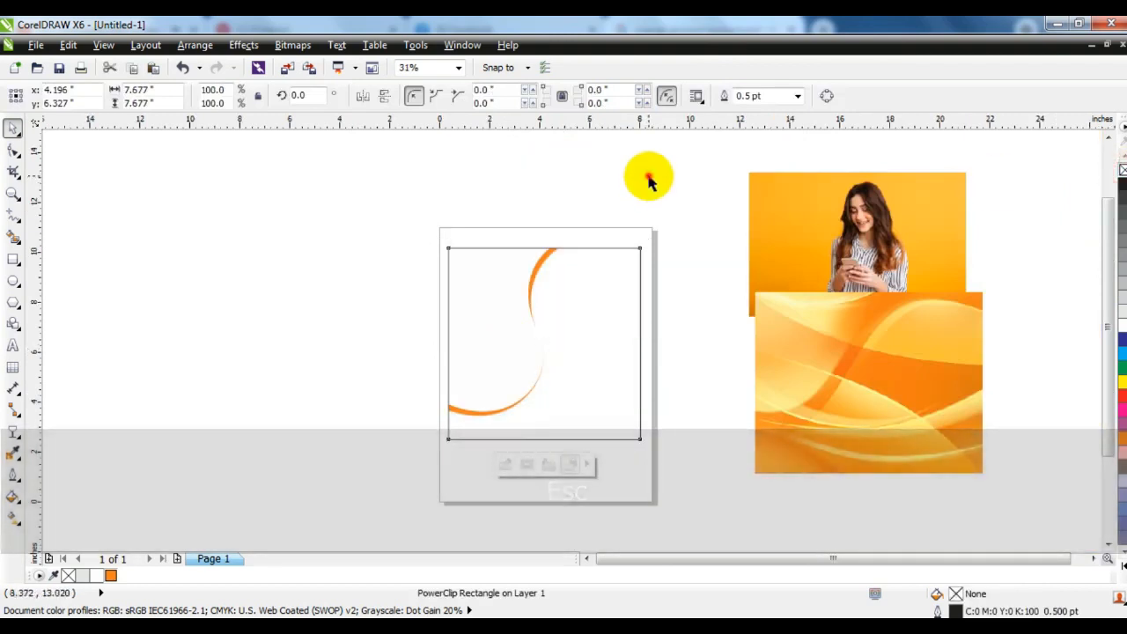
{"action": "left_click", "coordinate": [649, 176]}
Step: Move the photo of the girl over the square and scale it to 133.8%, placing her between the white curved shapes
{"action": "left_click_drag", "start_coordinate": [862, 231], "coordinate": [544, 295]}
{"action": "left_click", "coordinate": [447, 423]}
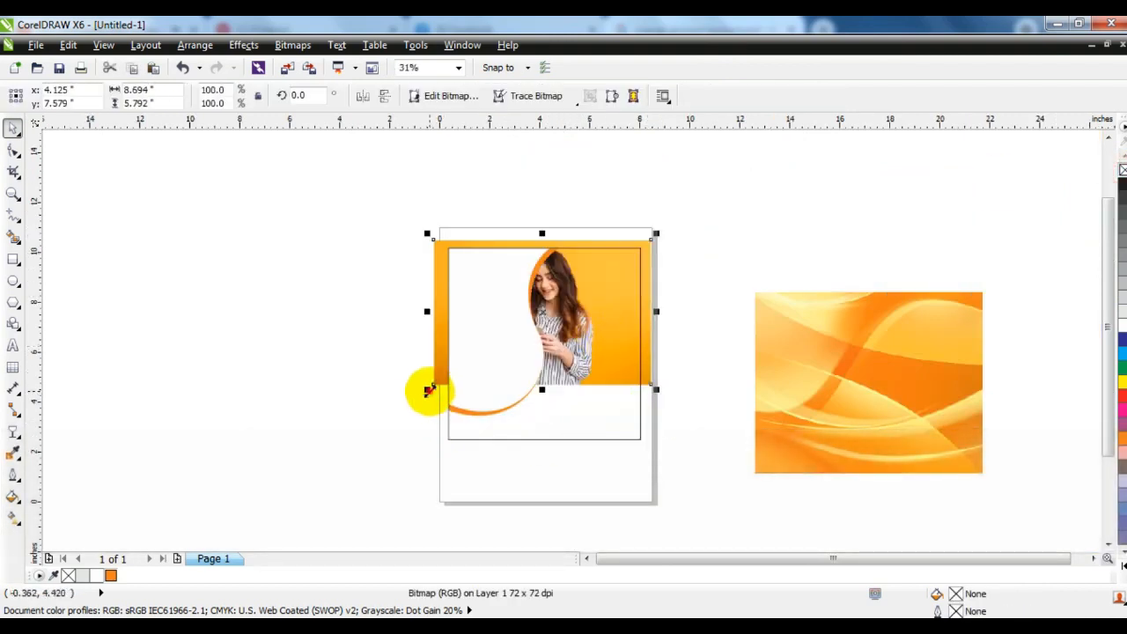
{"action": "left_click_drag", "start_coordinate": [427, 388], "coordinate": [360, 434]}
{"action": "left_click_drag", "start_coordinate": [657, 435], "coordinate": [683, 452]}
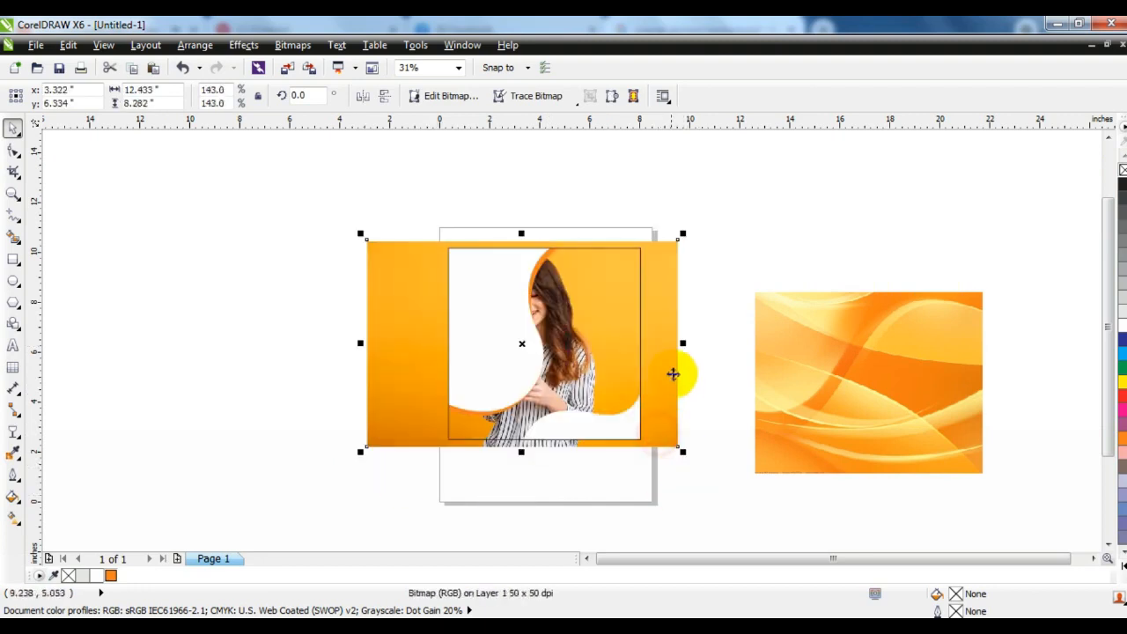
{"action": "left_click_drag", "start_coordinate": [671, 375], "coordinate": [688, 396]}
{"action": "left_click_drag", "start_coordinate": [405, 452], "coordinate": [412, 447]}
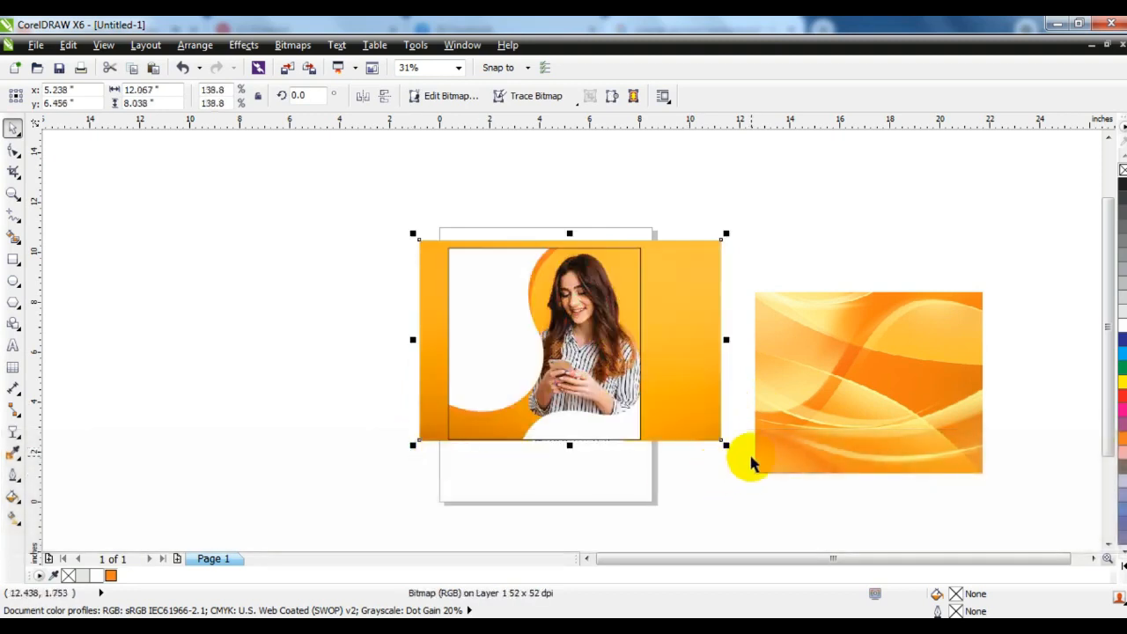
{"action": "left_click_drag", "start_coordinate": [727, 445], "coordinate": [724, 442]}
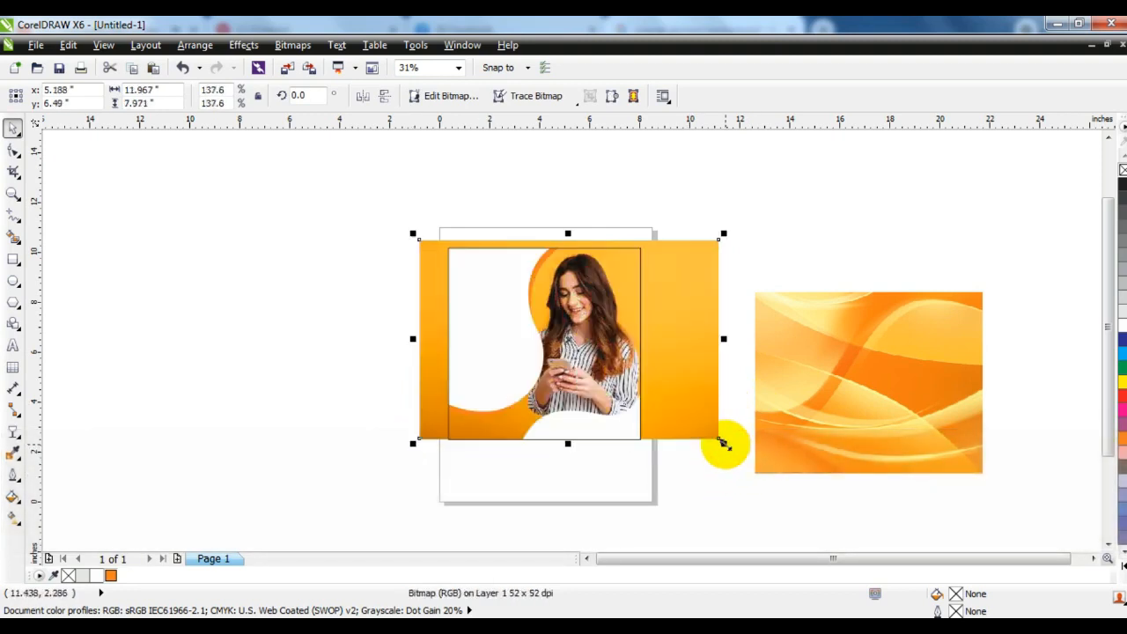
{"action": "left_click_drag", "start_coordinate": [411, 235], "coordinate": [420, 239]}
{"action": "left_click", "coordinate": [848, 265]}
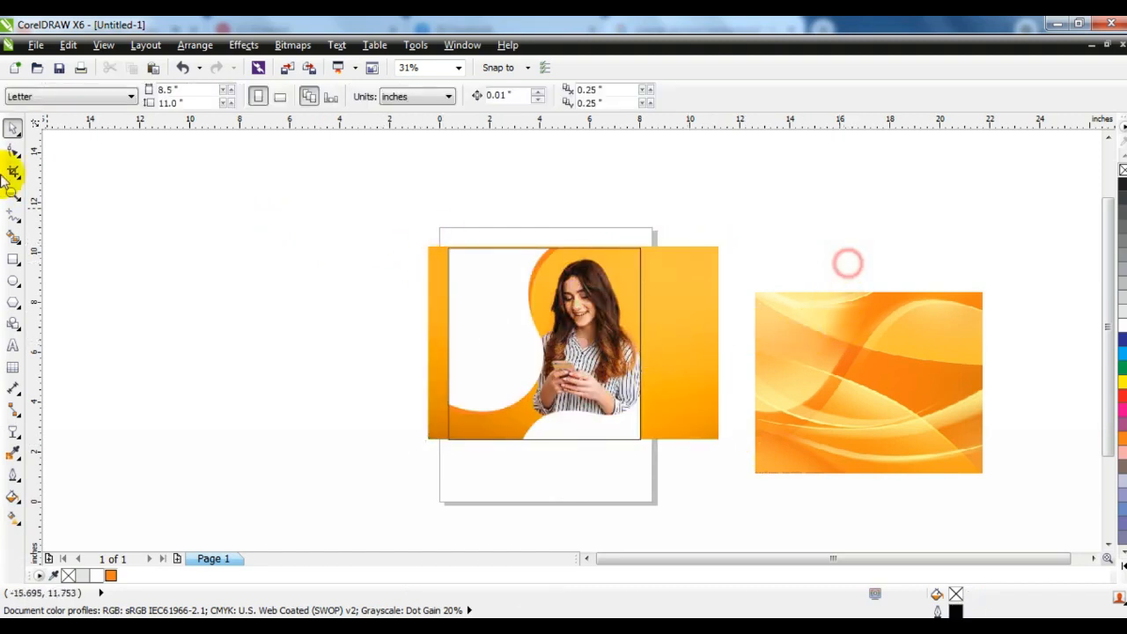
Step: PowerClip the photo of the girl inside the square frame
{"action": "left_click", "coordinate": [12, 196]}
{"action": "left_click_drag", "start_coordinate": [393, 211], "coordinate": [868, 496]}
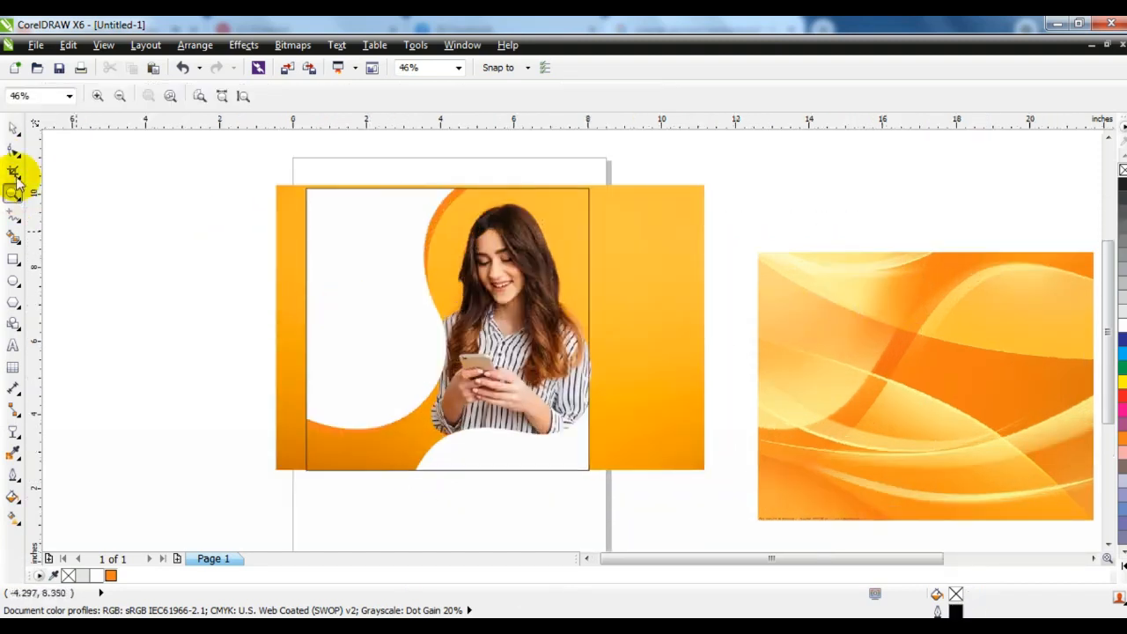
{"action": "left_click", "coordinate": [13, 132]}
{"action": "left_click", "coordinate": [672, 264]}
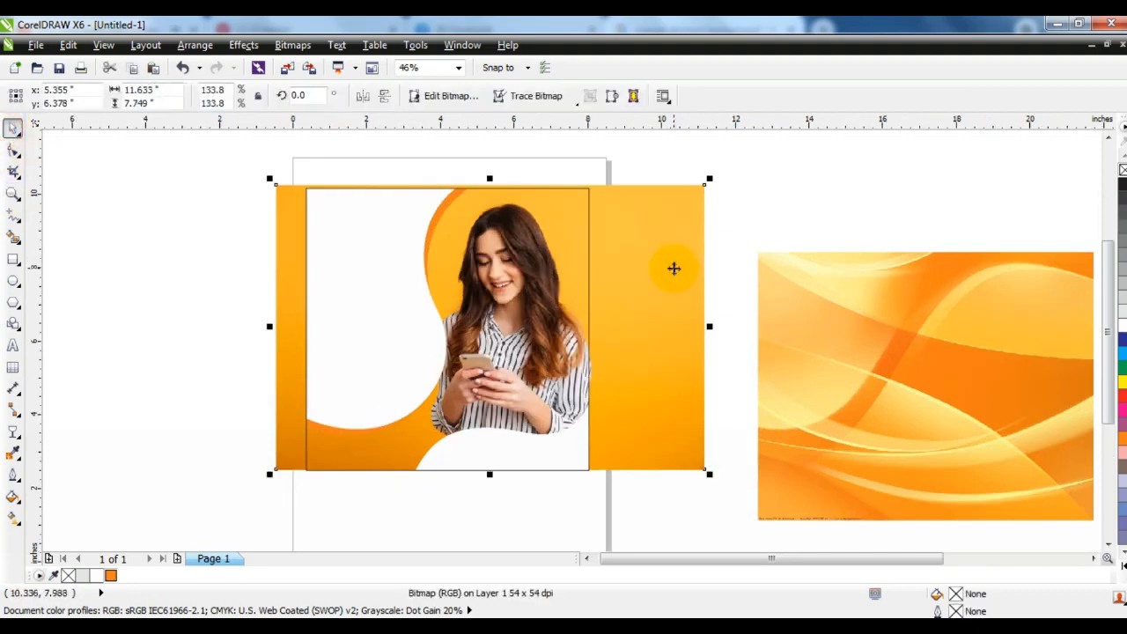
{"action": "right_click", "coordinate": [674, 266]}
{"action": "left_click", "coordinate": [717, 28]}
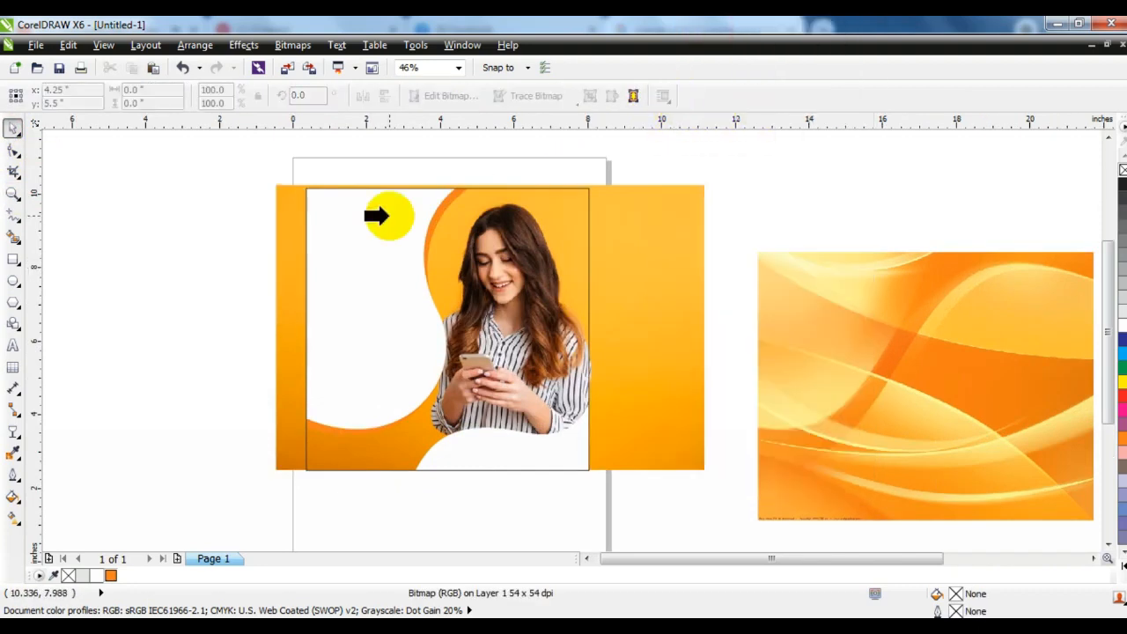
{"action": "left_click", "coordinate": [376, 216]}
Step: Edit the square's PowerClip contents, send the photo of the girl to the back and finish editing
{"action": "right_click", "coordinate": [392, 216]}
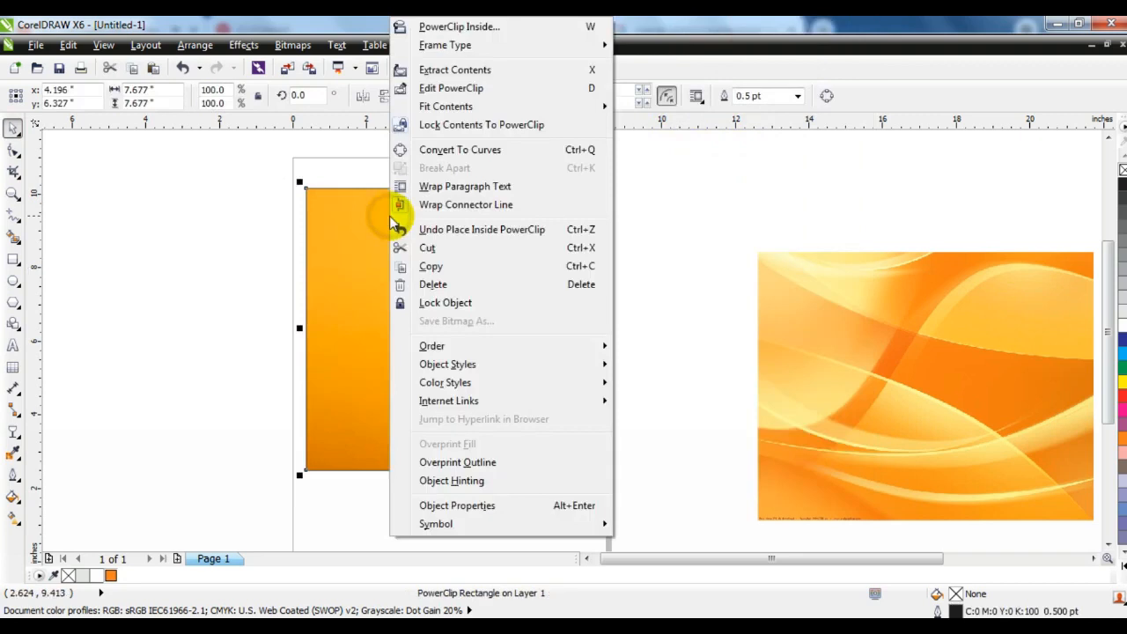
{"action": "left_click", "coordinate": [427, 88]}
{"action": "left_click", "coordinate": [412, 217]}
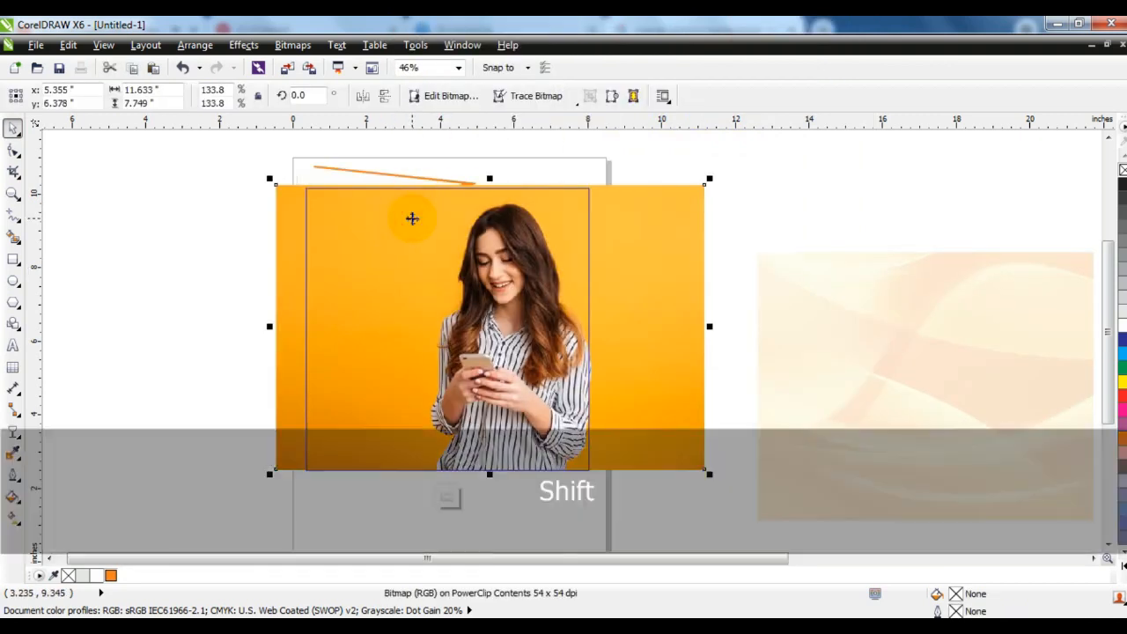
{"action": "key", "text": "shift+Page_Down"}
{"action": "key", "text": "f"}
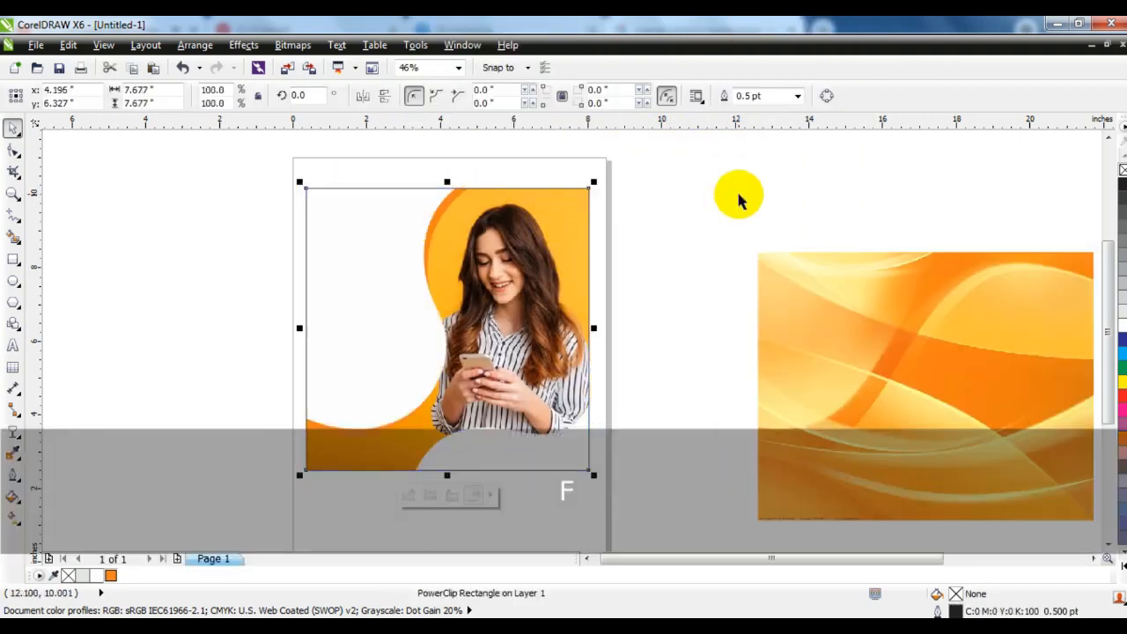
{"action": "left_click", "coordinate": [738, 199]}
Step: PowerClip the orange abstract background image inside the square frame
{"action": "left_click", "coordinate": [833, 297]}
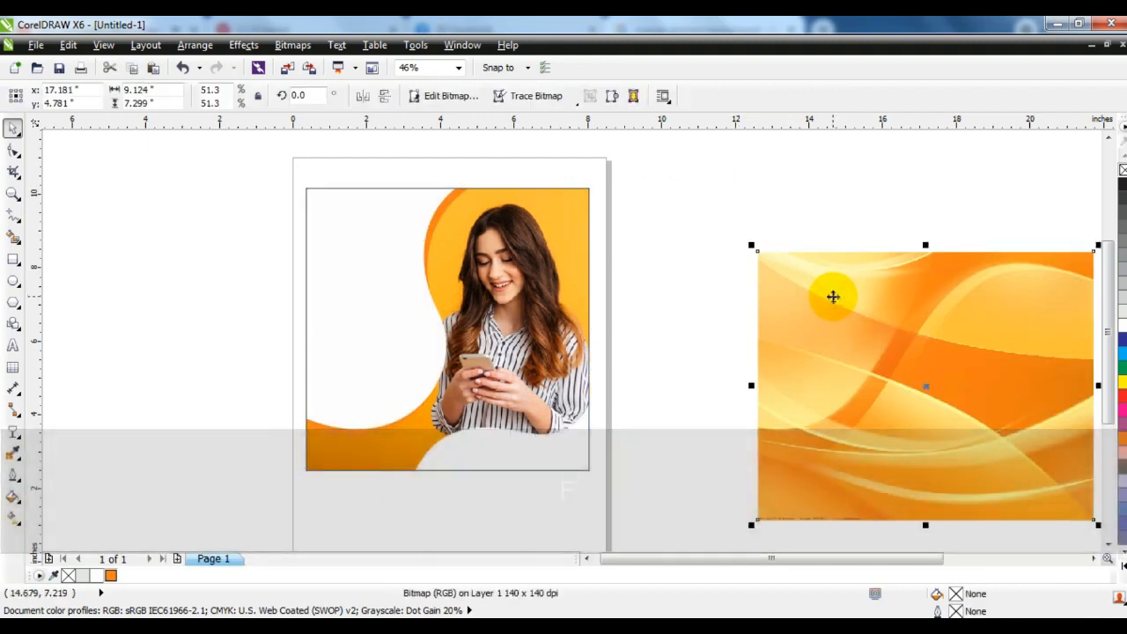
{"action": "right_click", "coordinate": [833, 297]}
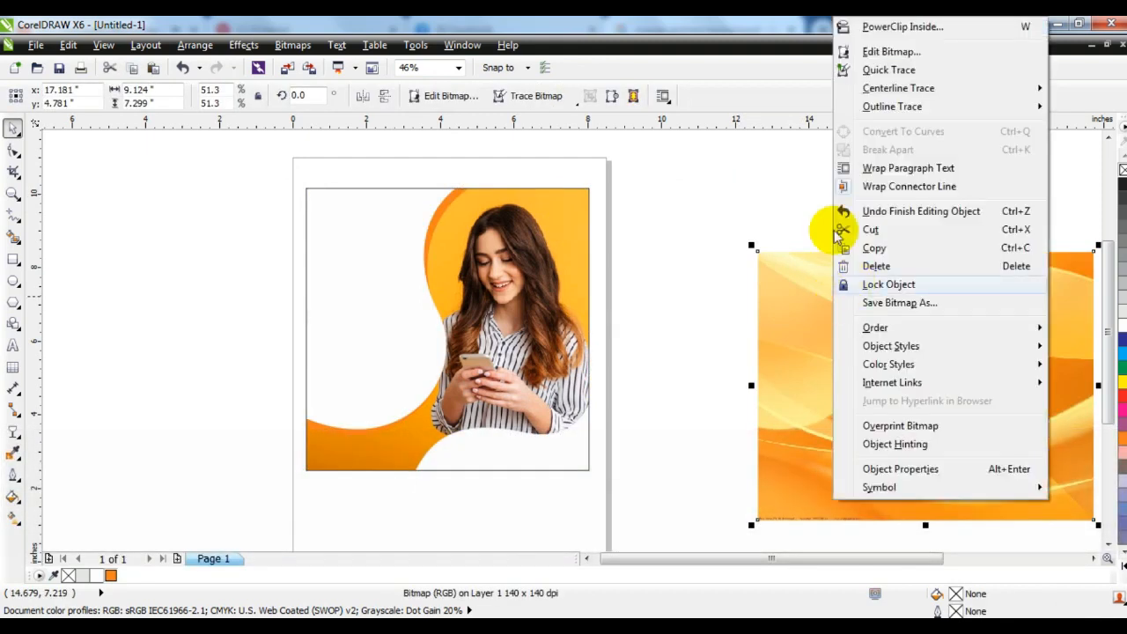
{"action": "left_click", "coordinate": [885, 28]}
{"action": "left_click", "coordinate": [535, 201]}
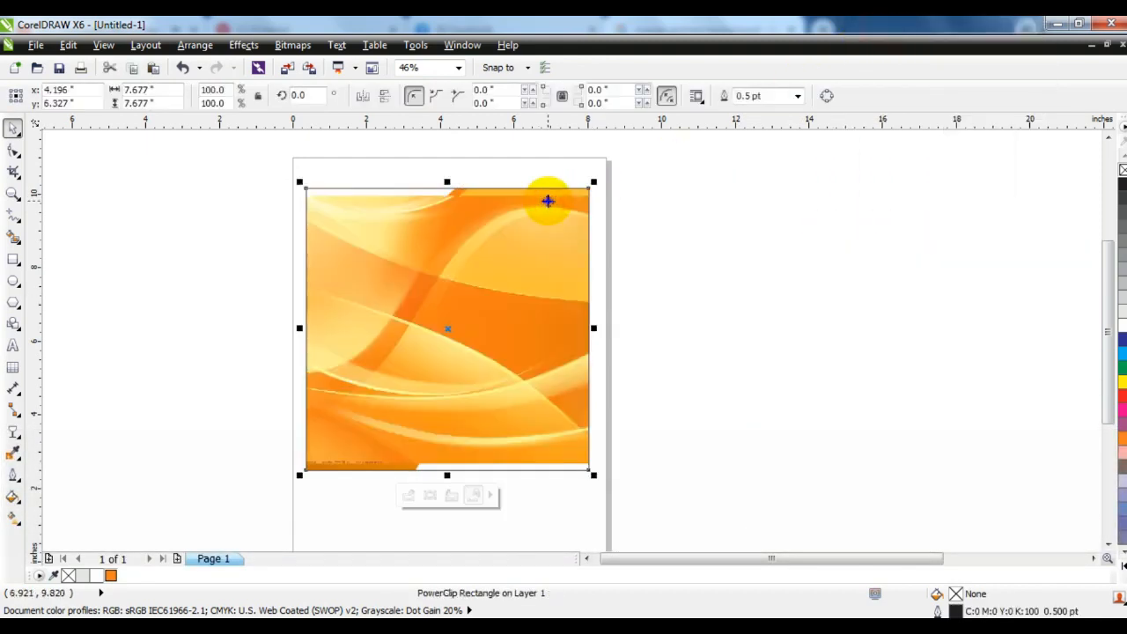
Step: Within the square's PowerClip contents, place the abstract background behind the curved shapes, rotated to 270° and scaled to 53.5%
{"action": "right_click", "coordinate": [547, 201]}
{"action": "left_click", "coordinate": [586, 88]}
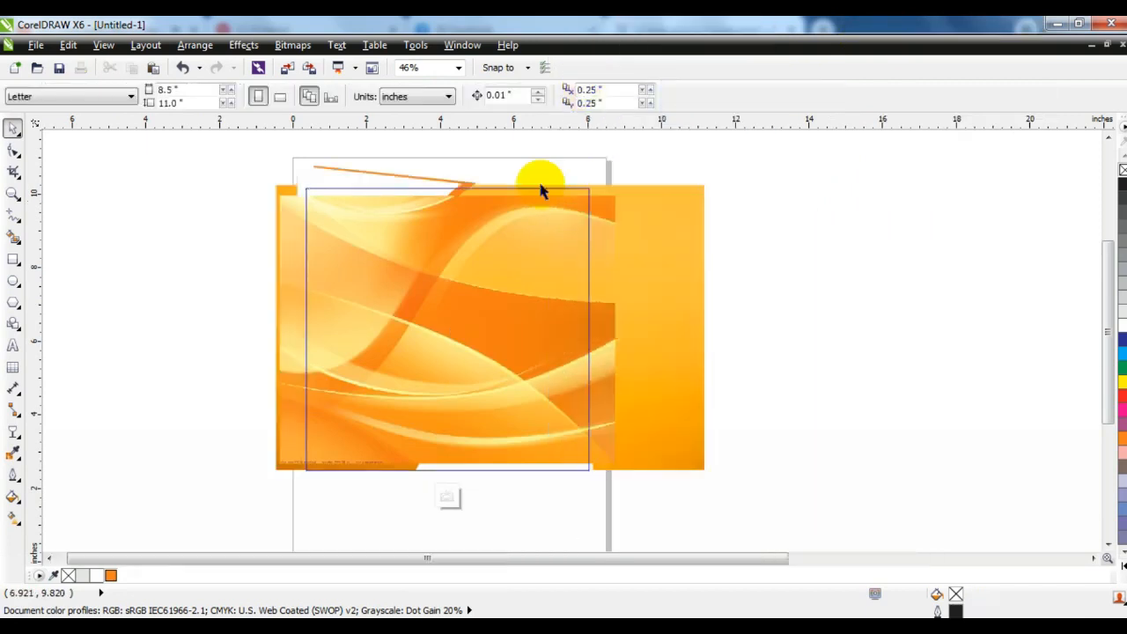
{"action": "left_click", "coordinate": [481, 284]}
{"action": "key", "text": "ctrl+Page_Down"}
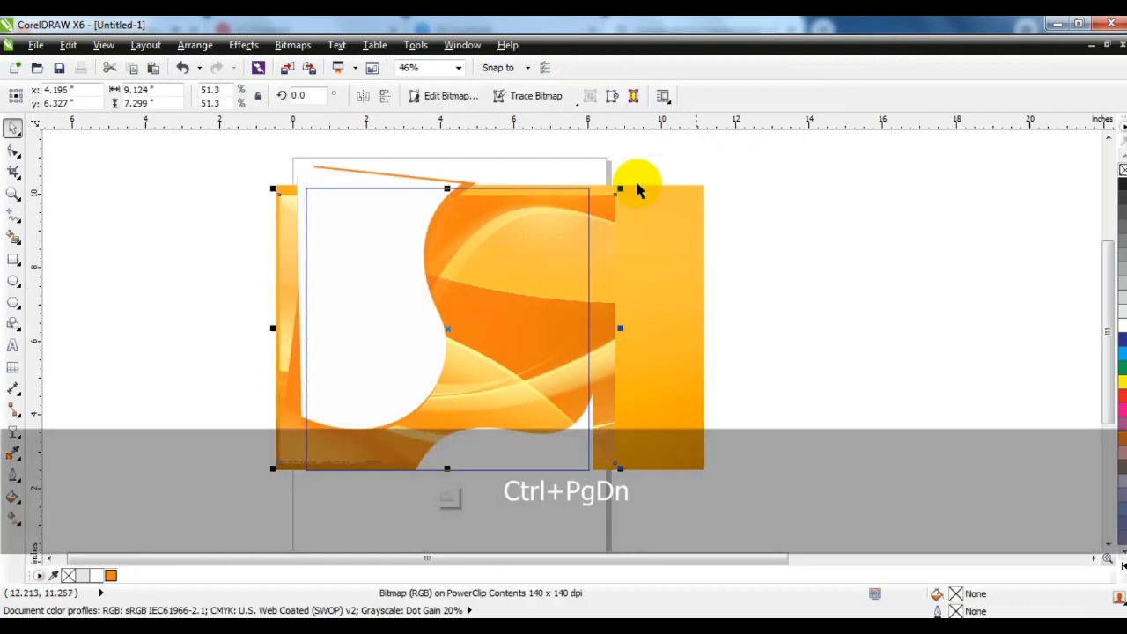
{"action": "left_click_drag", "start_coordinate": [621, 189], "coordinate": [554, 441]}
{"action": "left_click", "coordinate": [611, 234]}
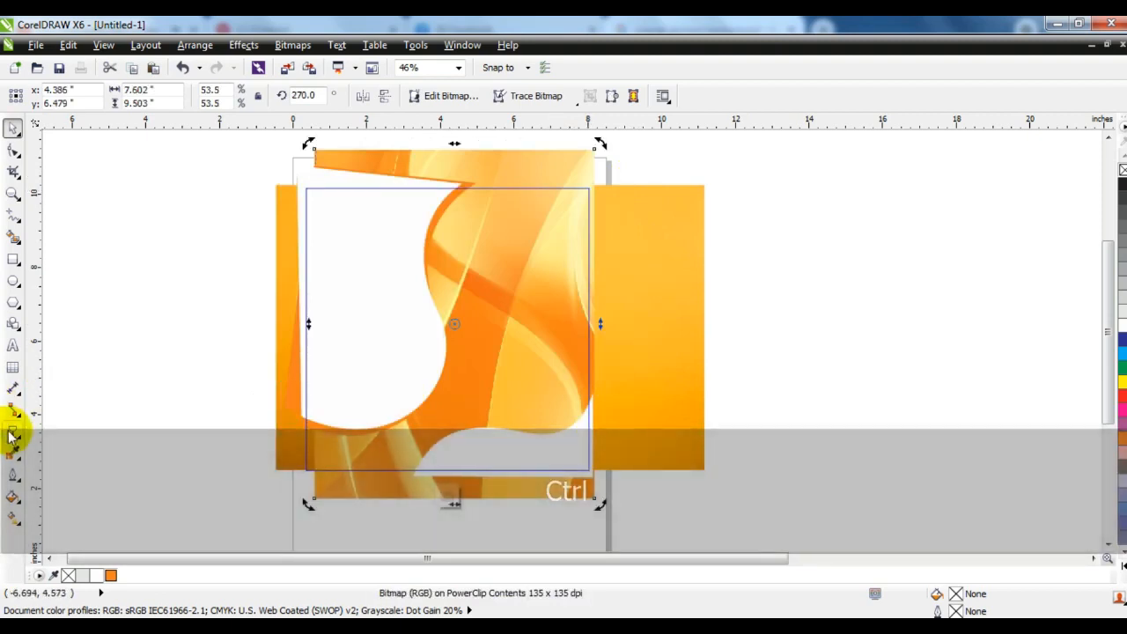
Step: Apply a Uniform transparency to the abstract background, using Overlay mode and a value of 67
{"action": "left_click", "coordinate": [12, 433]}
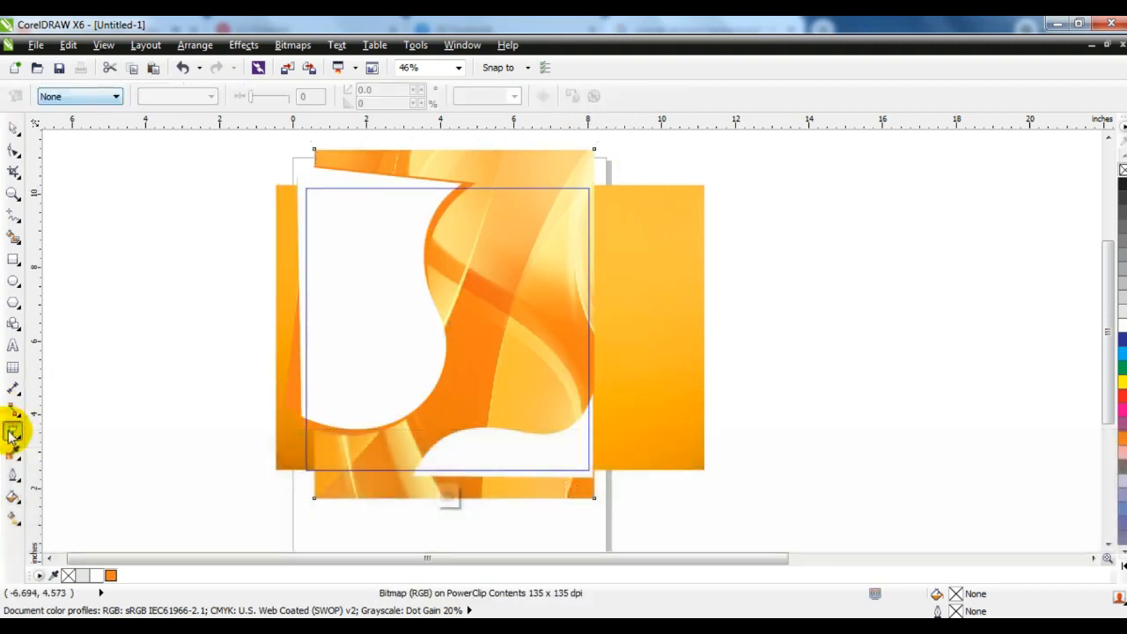
{"action": "left_click", "coordinate": [61, 99]}
{"action": "left_click", "coordinate": [65, 123]}
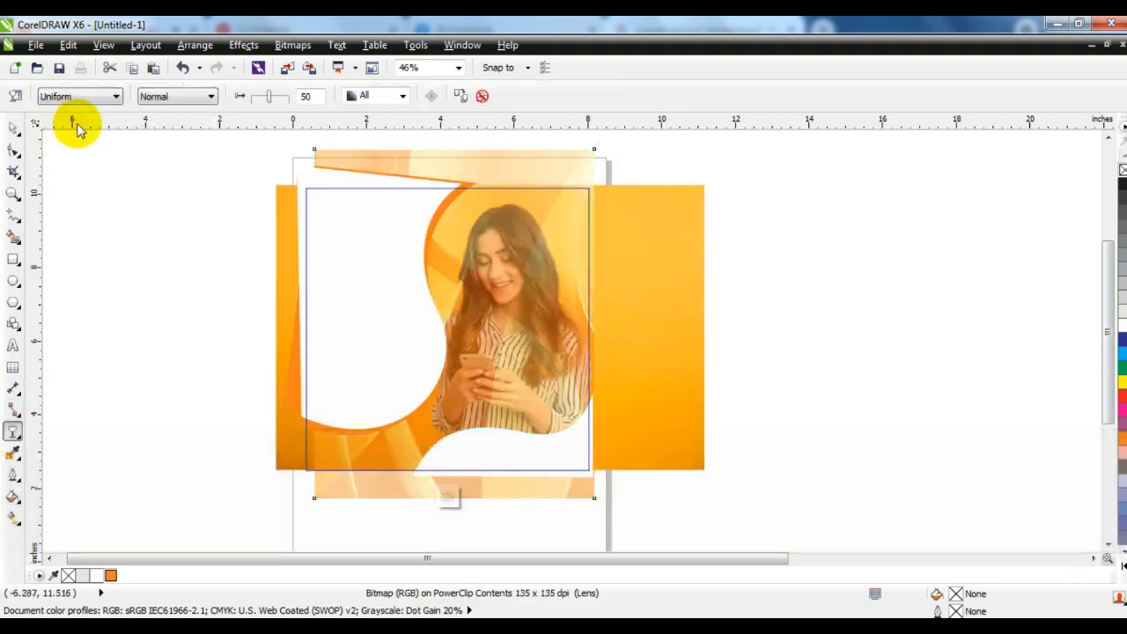
{"action": "left_click", "coordinate": [191, 97]}
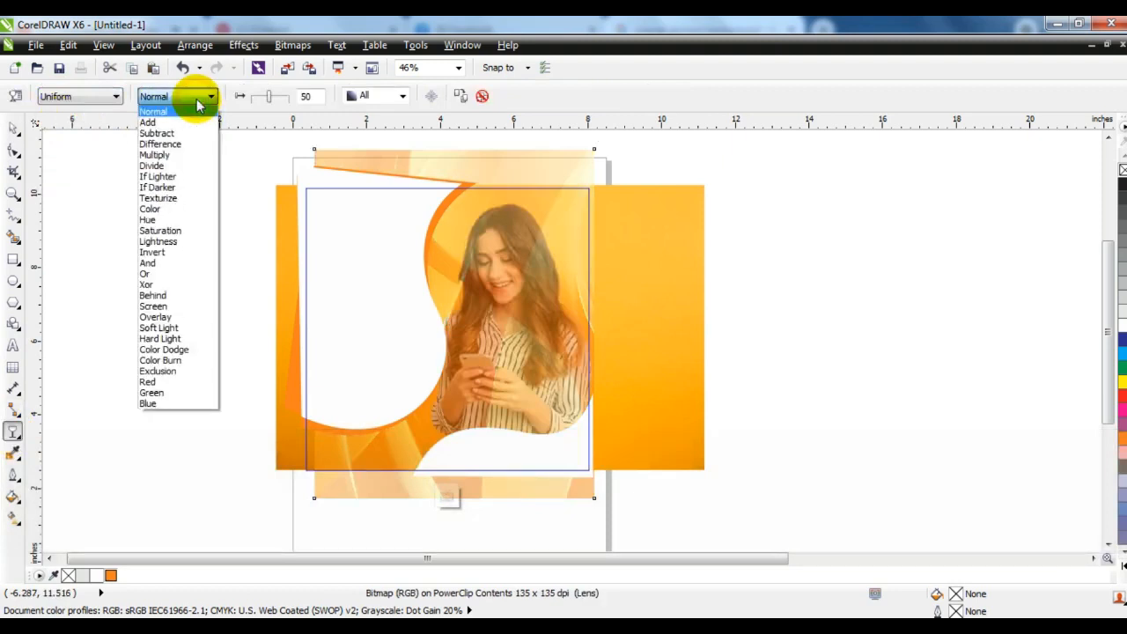
{"action": "left_click", "coordinate": [163, 317]}
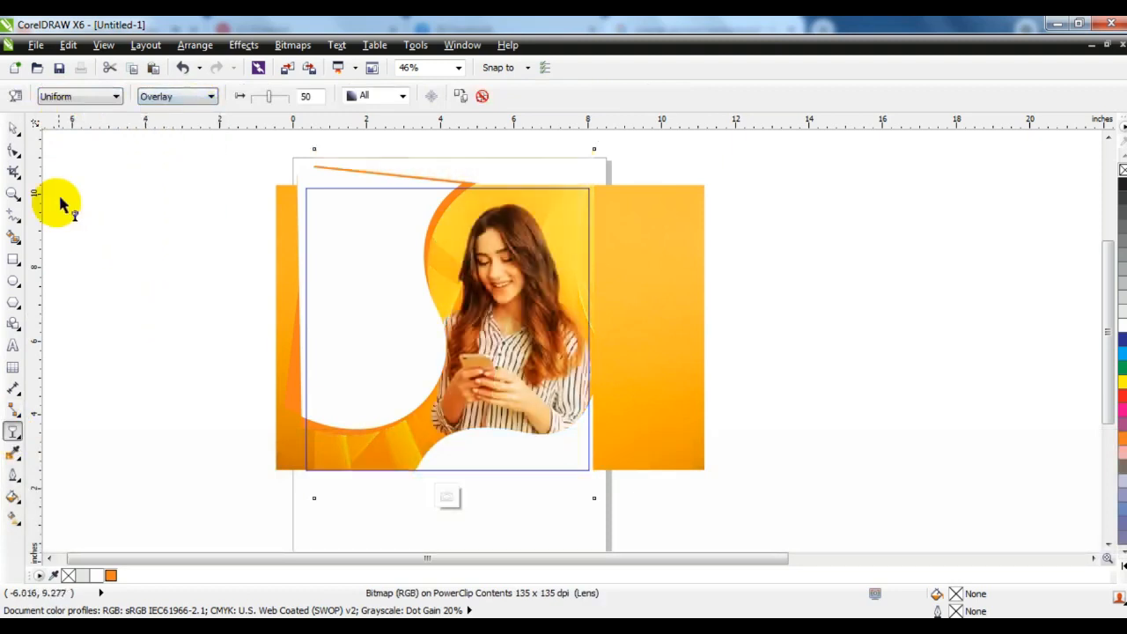
{"action": "left_click", "coordinate": [259, 99]}
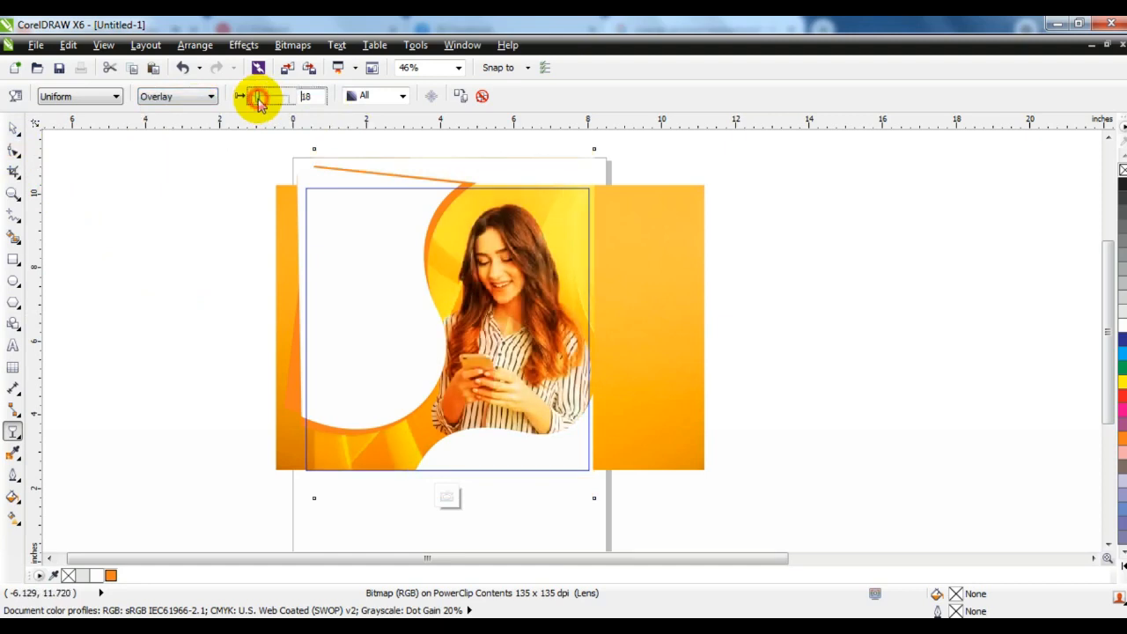
{"action": "left_click_drag", "start_coordinate": [270, 103], "coordinate": [282, 101]}
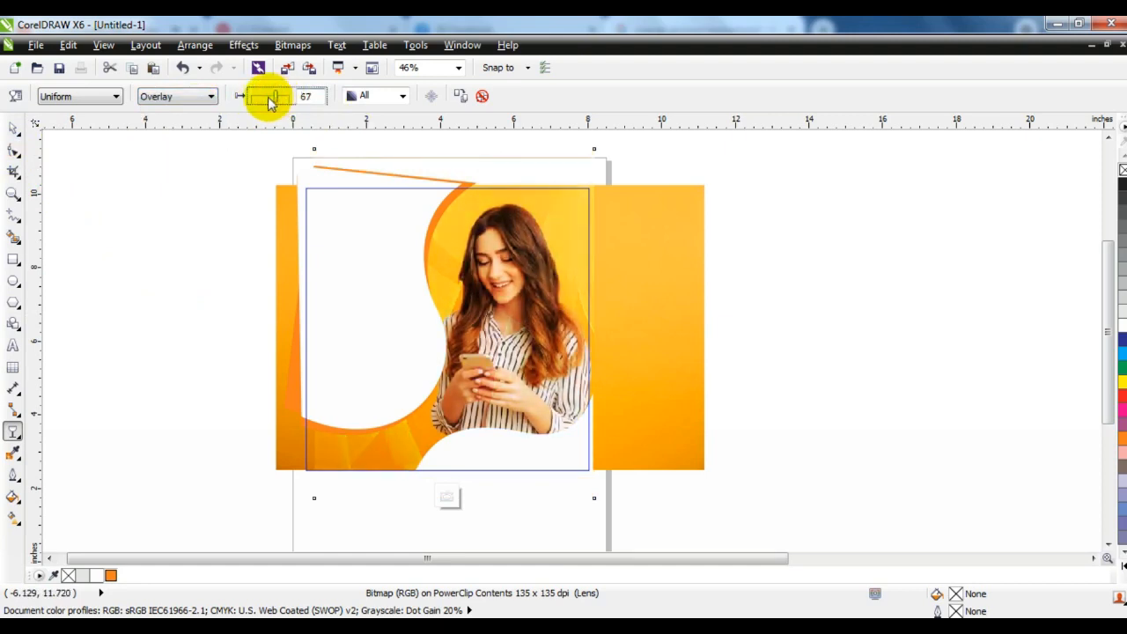
Step: Resize the abstract background inside the PowerClip to 51.9% by 61.1% so it covers the square, and finish editing the contents
{"action": "left_click", "coordinate": [261, 100]}
{"action": "left_click", "coordinate": [15, 128]}
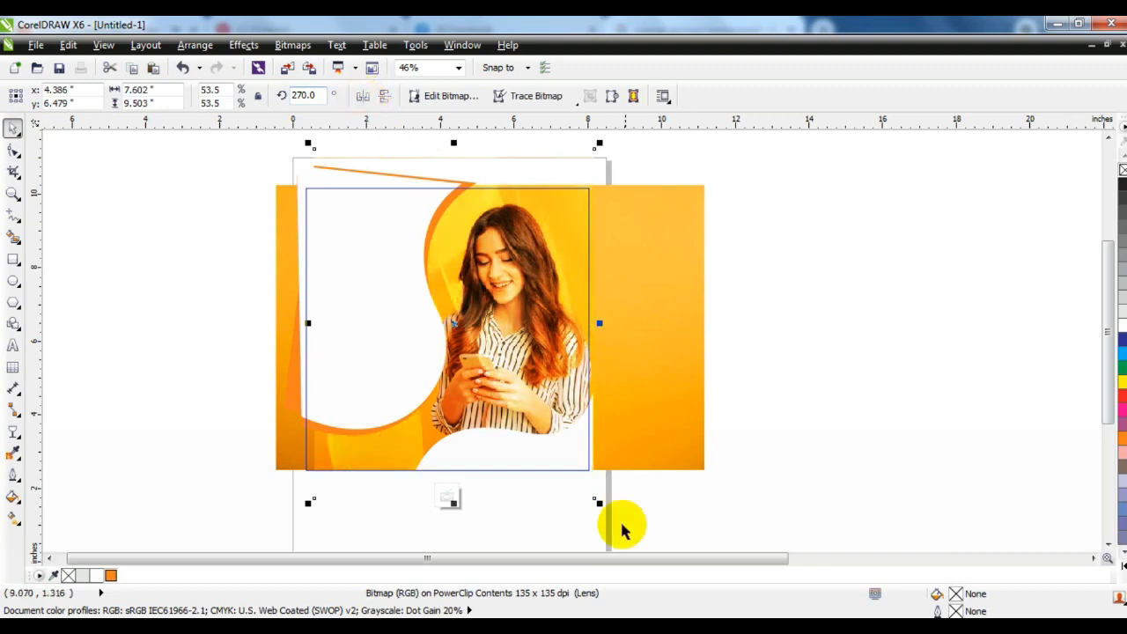
{"action": "left_click_drag", "start_coordinate": [597, 502], "coordinate": [596, 499]}
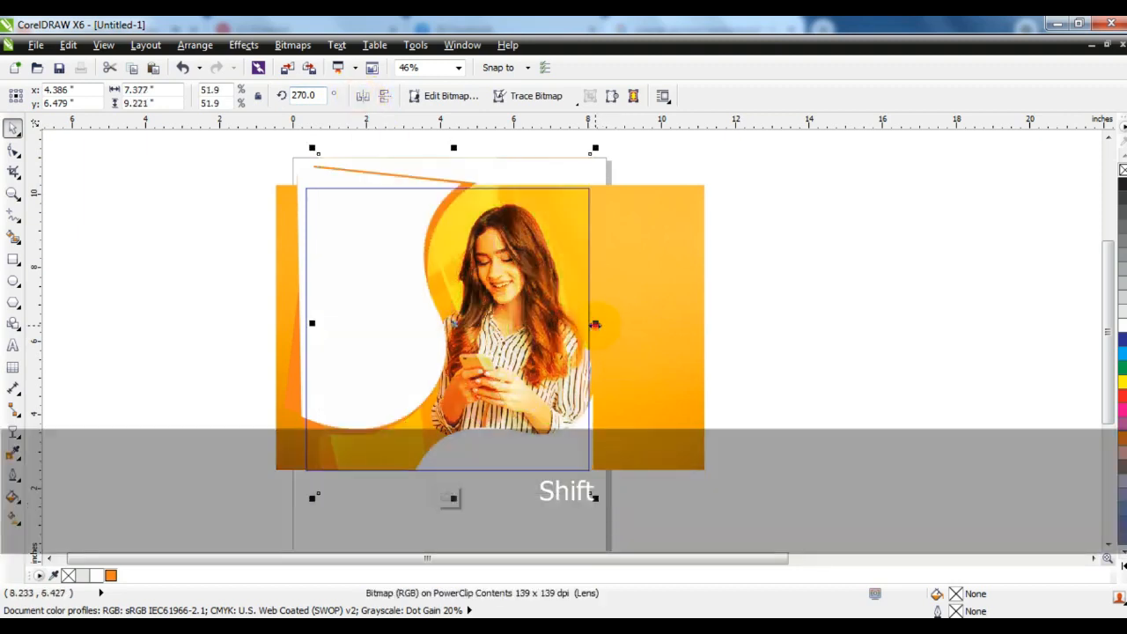
{"action": "left_click_drag", "start_coordinate": [595, 325], "coordinate": [624, 322]}
{"action": "left_click_drag", "start_coordinate": [292, 323], "coordinate": [287, 323]}
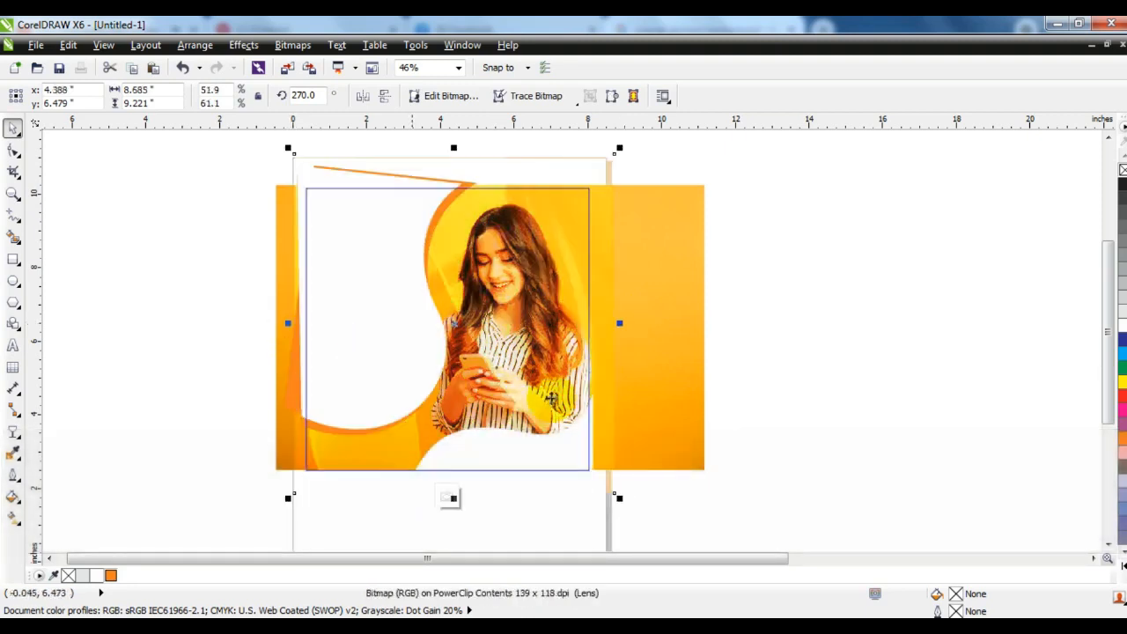
{"action": "key", "text": "f"}
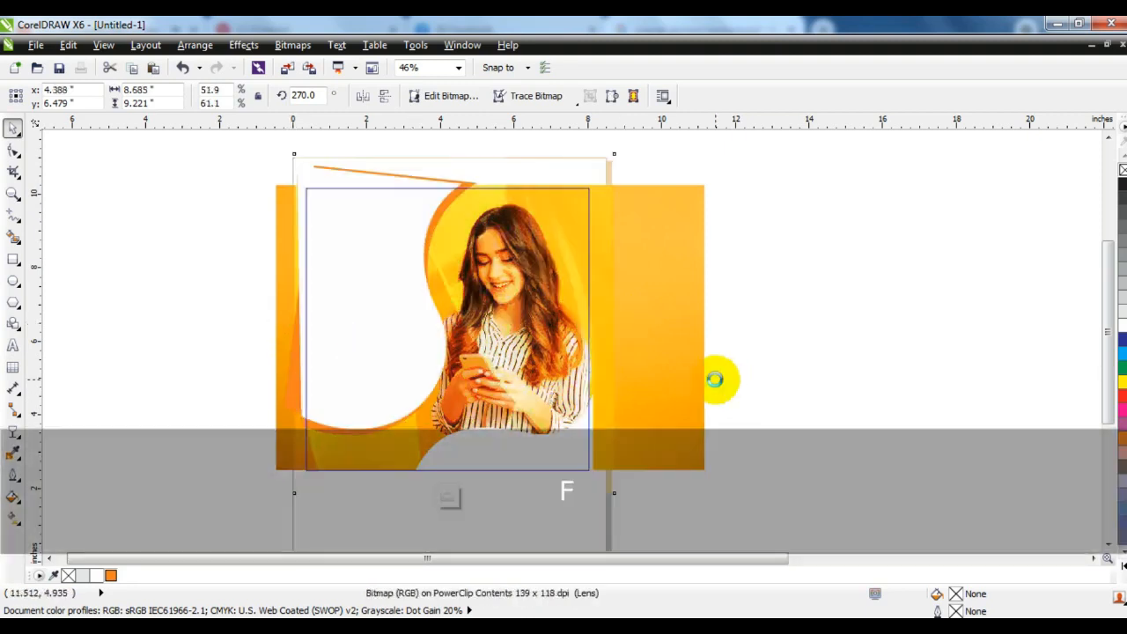
{"action": "left_click", "coordinate": [715, 380]}
{"action": "left_click", "coordinate": [566, 423]}
Step: Add the artistic text "Digital Marketing Agency" on three lines, in the empty area beside the page
{"action": "key", "text": "shift+F2"}
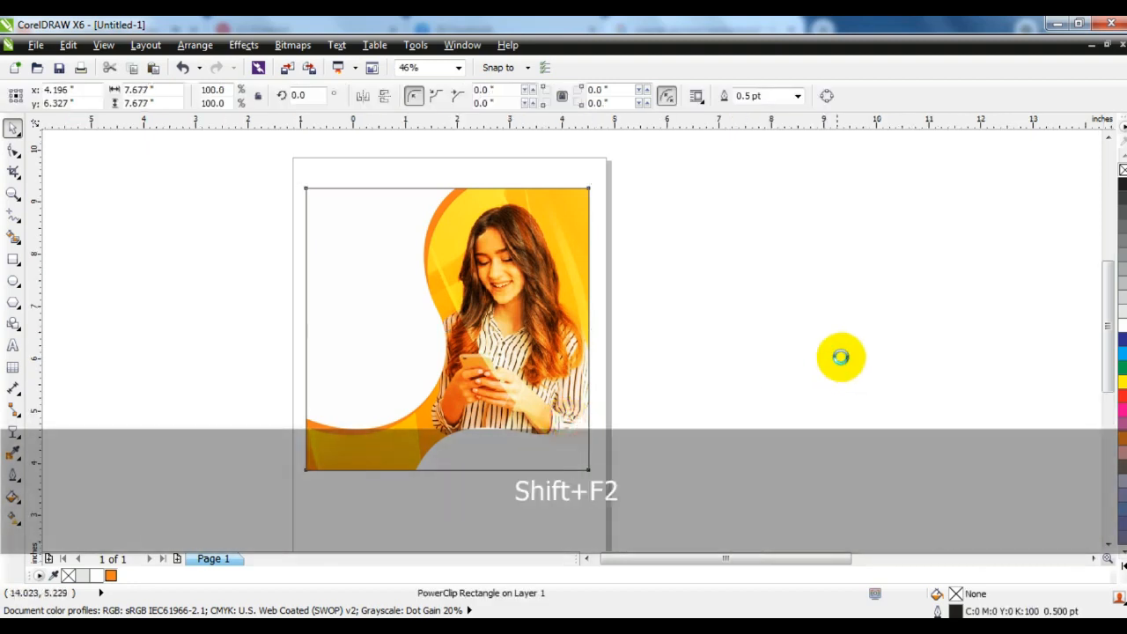
{"action": "key", "text": "Escape"}
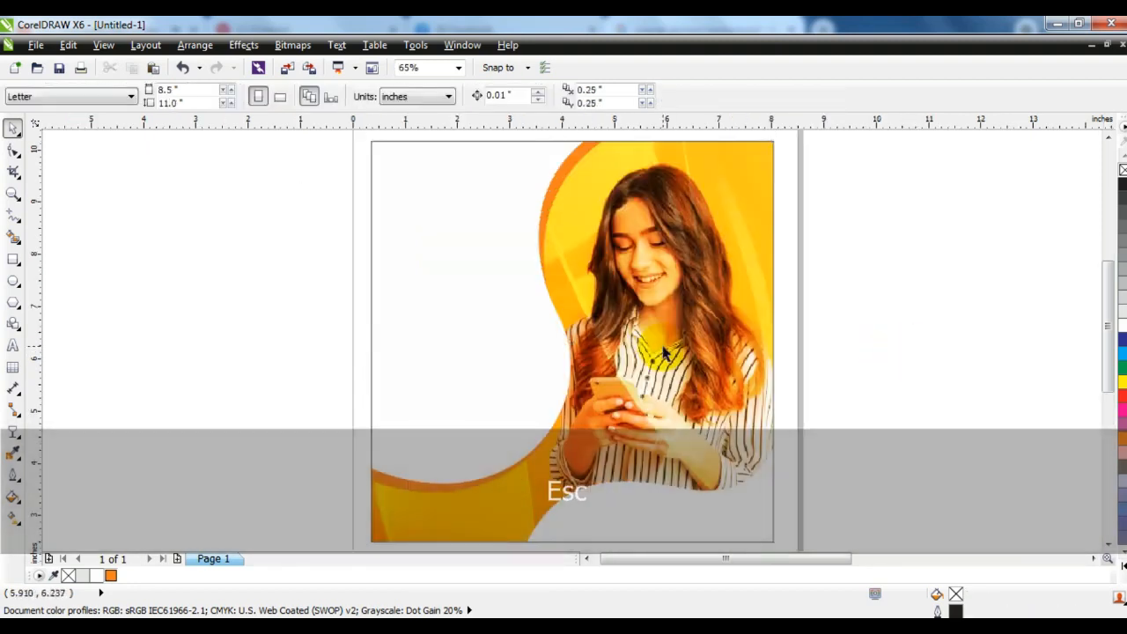
{"action": "left_click", "coordinate": [661, 348]}
{"action": "key", "text": "F3"}
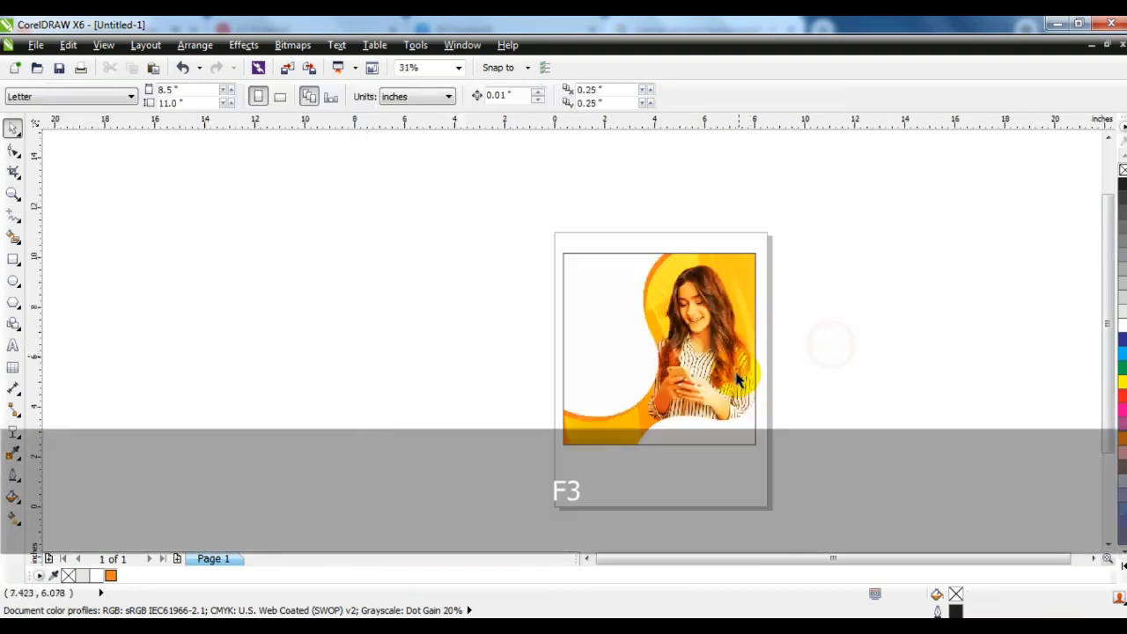
{"action": "key", "text": "Escape"}
{"action": "left_click", "coordinate": [13, 193]}
{"action": "left_click_drag", "start_coordinate": [559, 240], "coordinate": [766, 459]}
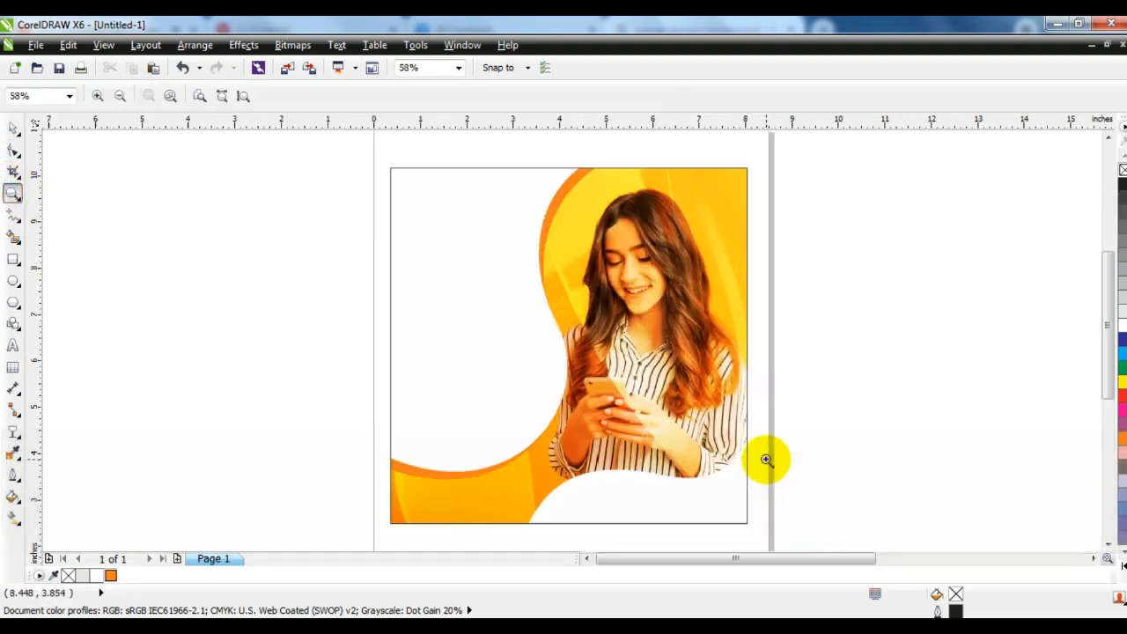
{"action": "left_click", "coordinate": [13, 343]}
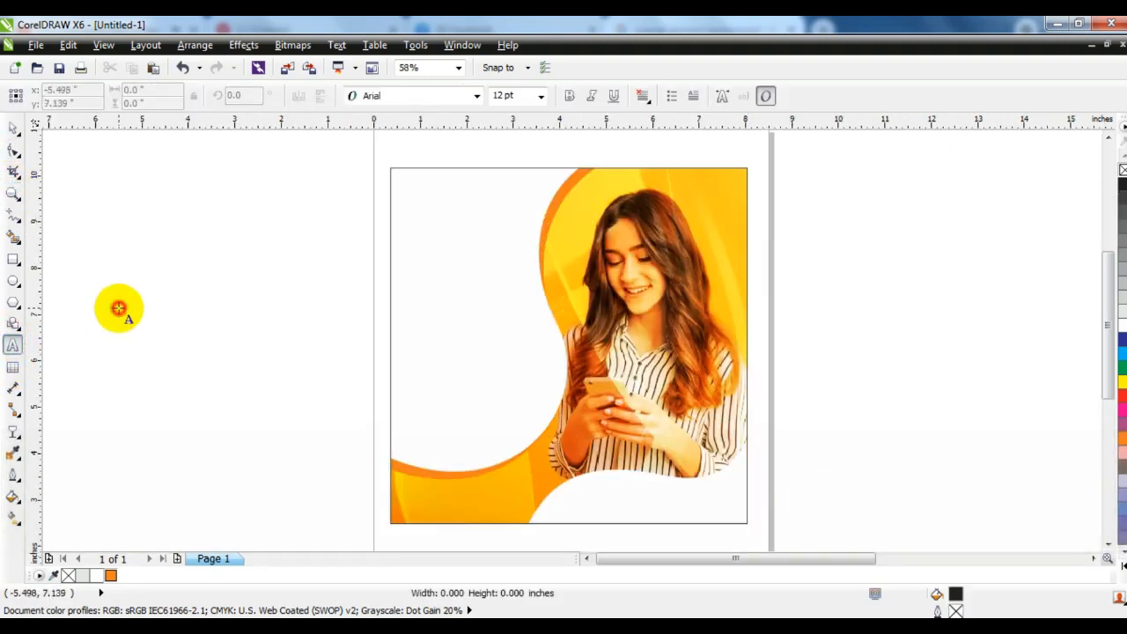
{"action": "left_click", "coordinate": [118, 307]}
{"action": "key", "text": "shift+d"}
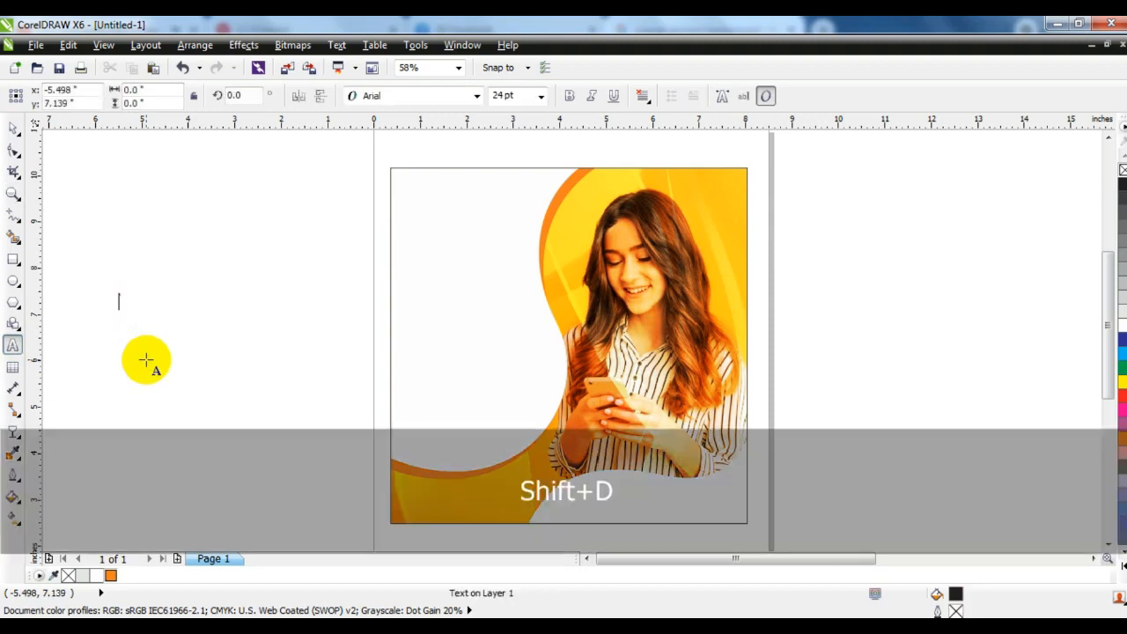
{"action": "type", "text": "igital"}
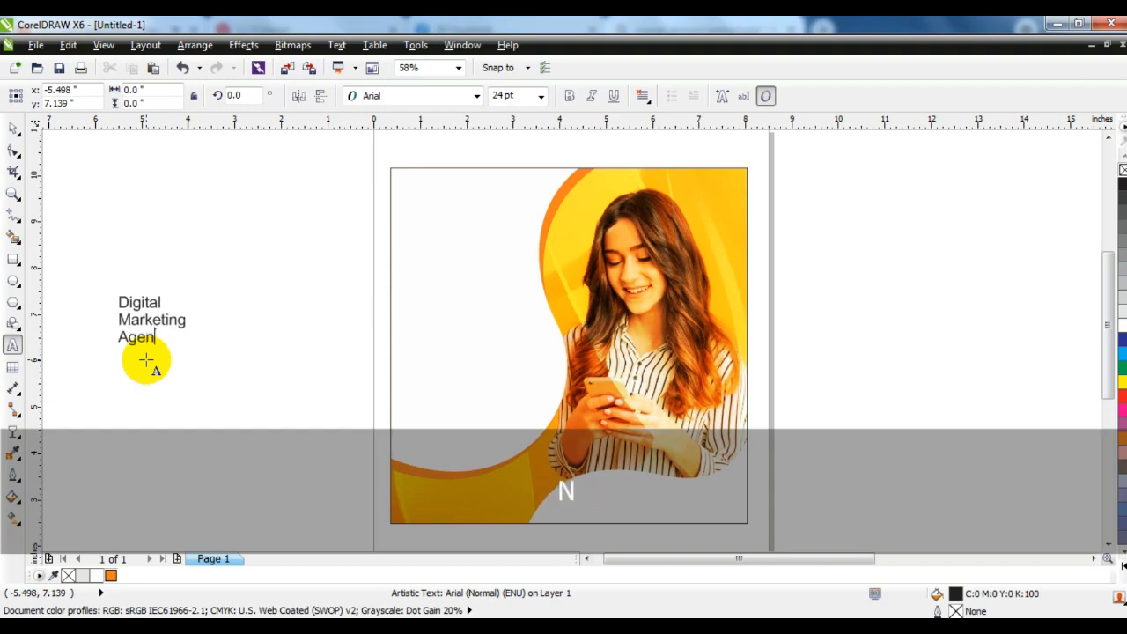
{"action": "left_click", "coordinate": [13, 127]}
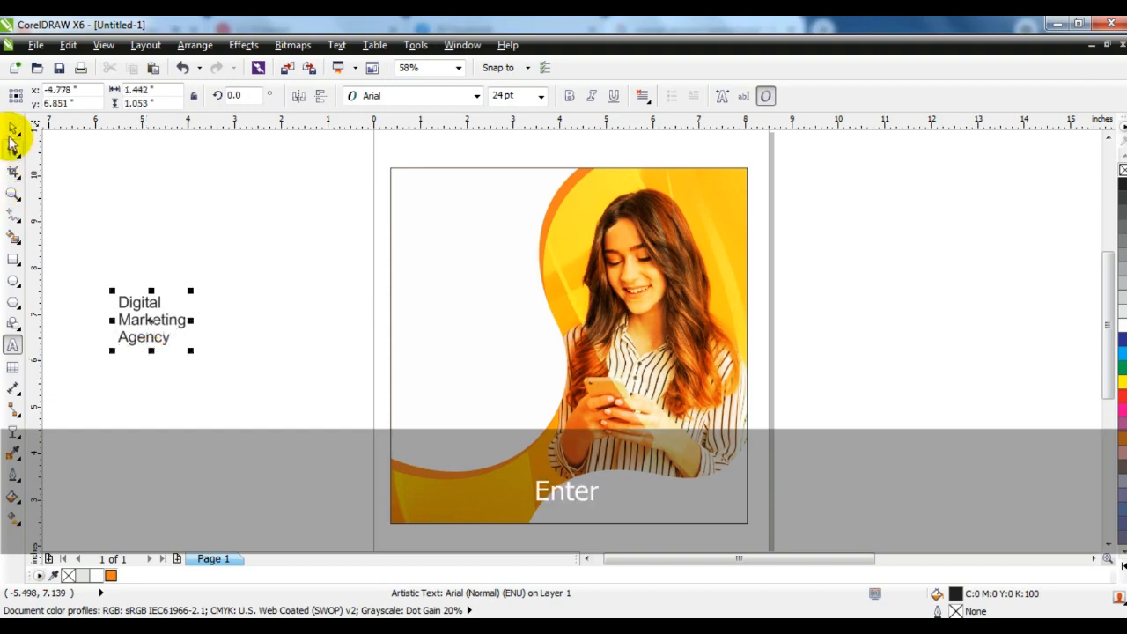
Step: Set the font of the "Digital Marketing Agency" text to CentraleSans Medium
{"action": "left_click", "coordinate": [476, 95]}
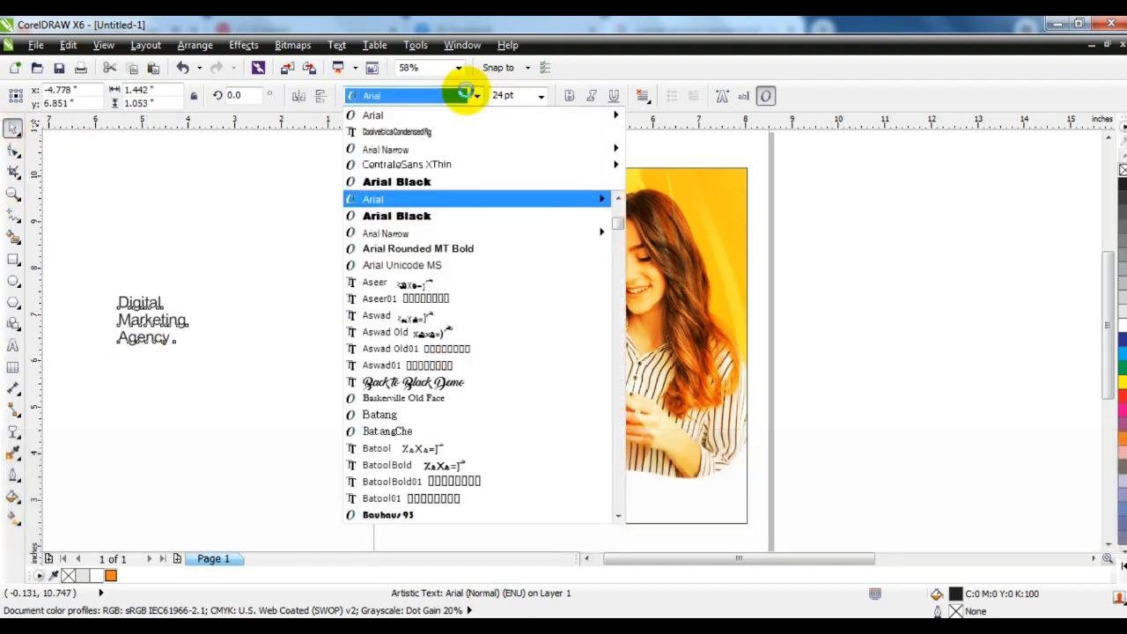
{"action": "type", "text": "cen"}
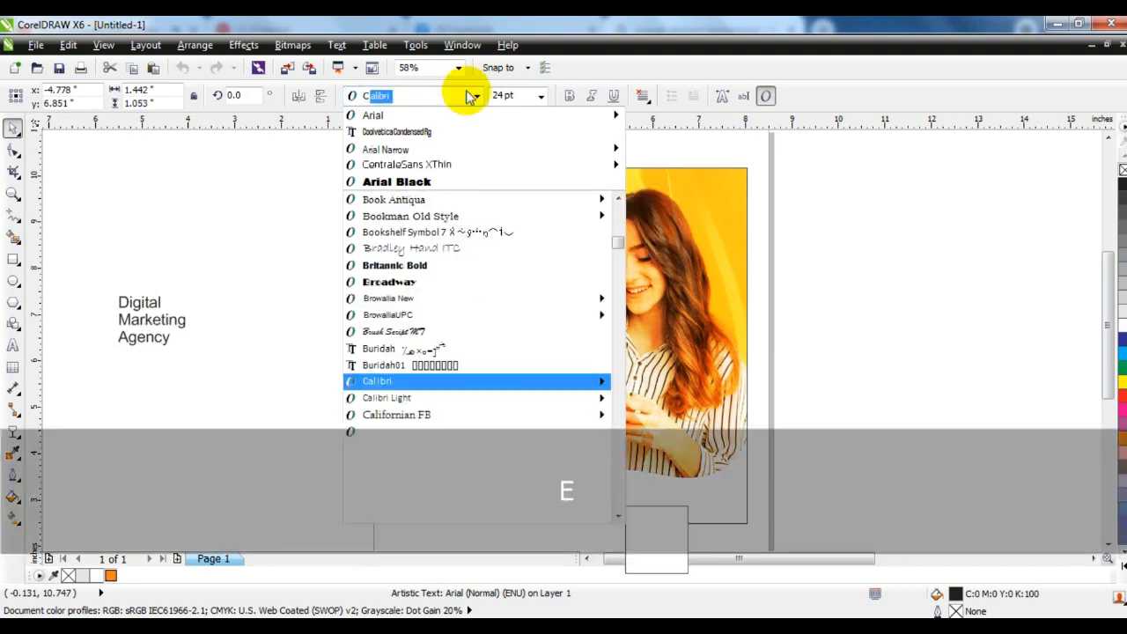
{"action": "key", "text": "Down"}
{"action": "key", "text": "Down"}
{"action": "key", "text": "Down"}
{"action": "key", "text": "Down"}
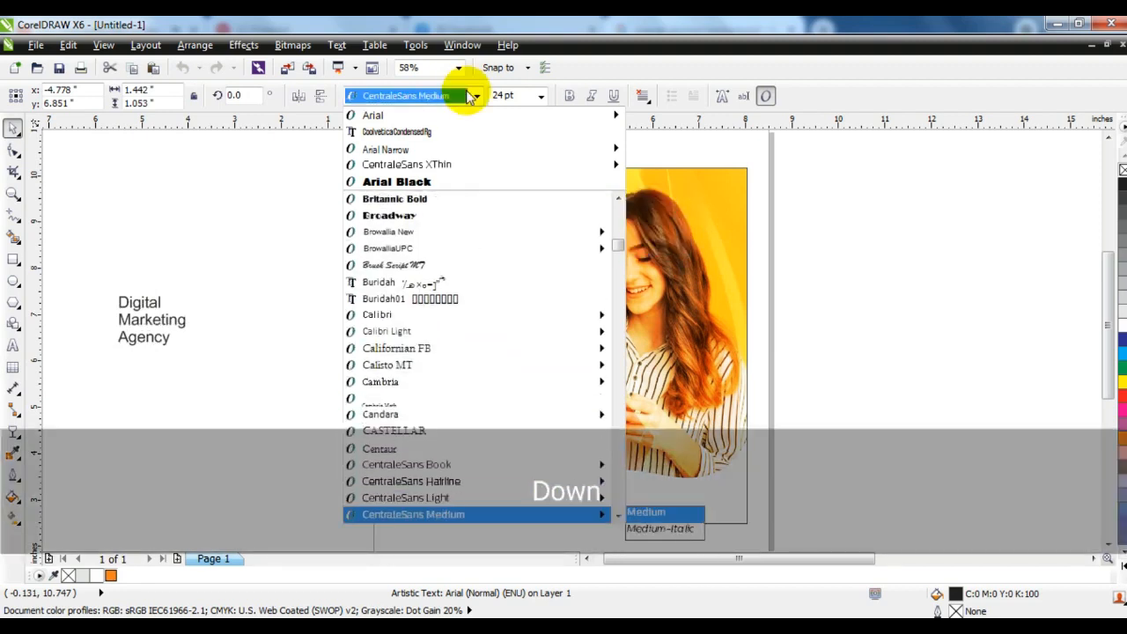
{"action": "key", "text": "Return"}
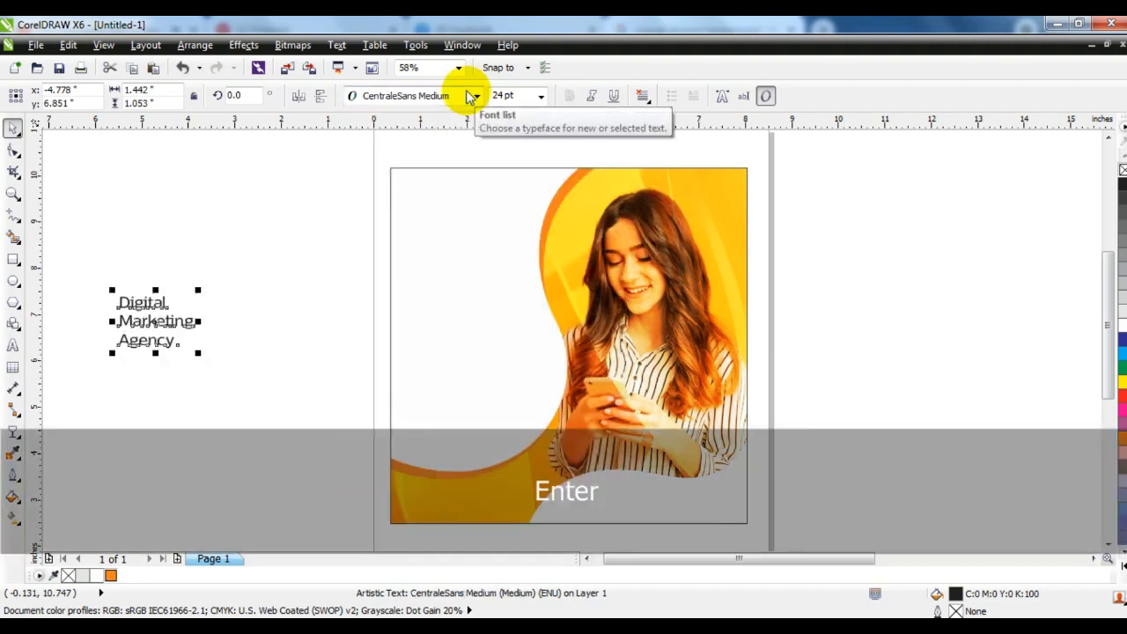
Step: Set the heading text's font to CentraleSans XBold and enlarge it to about 41.7 pt
{"action": "left_click", "coordinate": [469, 97]}
{"action": "key", "text": "Down"}
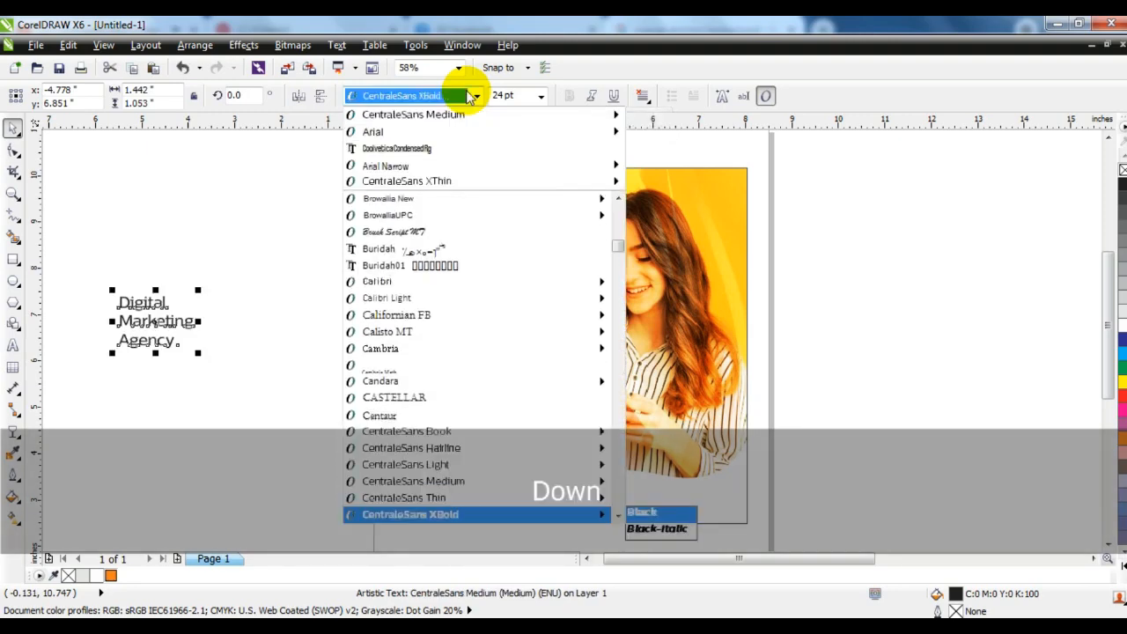
{"action": "key", "text": "Return"}
{"action": "left_click_drag", "start_coordinate": [200, 353], "coordinate": [249, 405]}
Step: Tighten the line spacing of the three-line heading with the Shape tool
{"action": "left_click", "coordinate": [14, 152]}
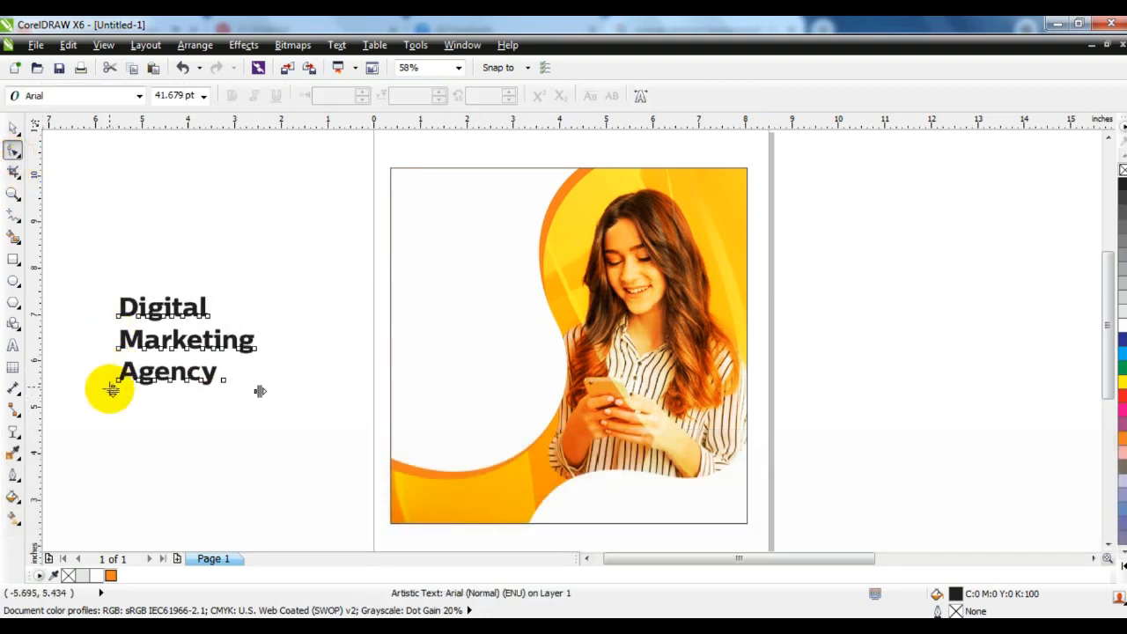
{"action": "left_click_drag", "start_coordinate": [113, 391], "coordinate": [113, 371]}
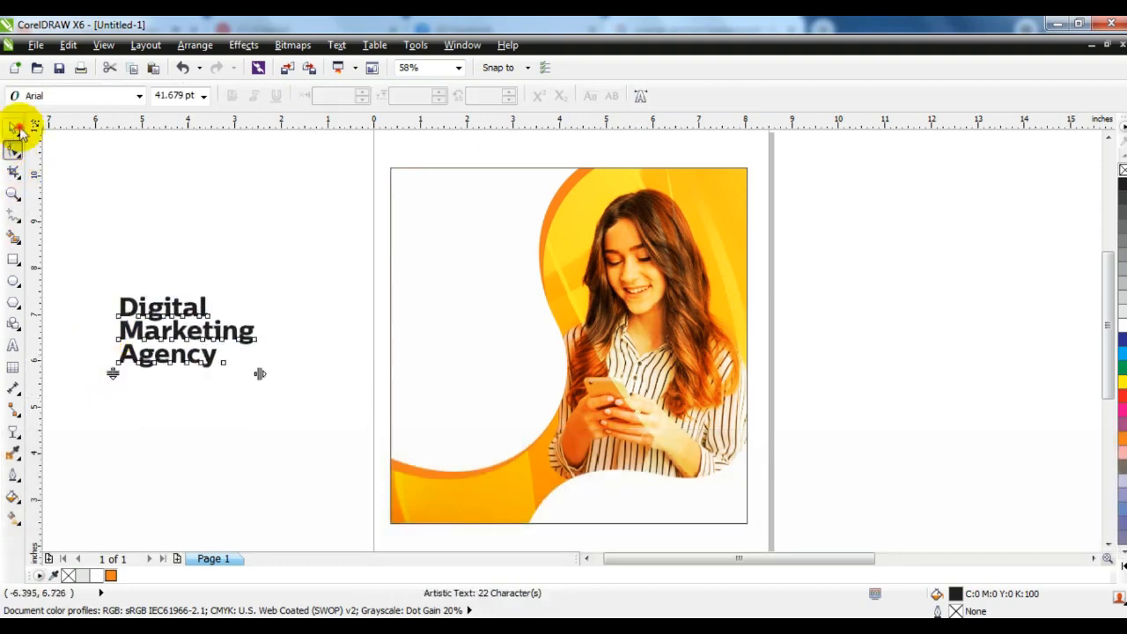
{"action": "left_click", "coordinate": [15, 130]}
Step: Move the heading onto the white curved area of the square and reduce it to about 37 pt
{"action": "left_click_drag", "start_coordinate": [155, 326], "coordinate": [322, 310]}
{"action": "left_click_drag", "start_coordinate": [215, 339], "coordinate": [498, 321]}
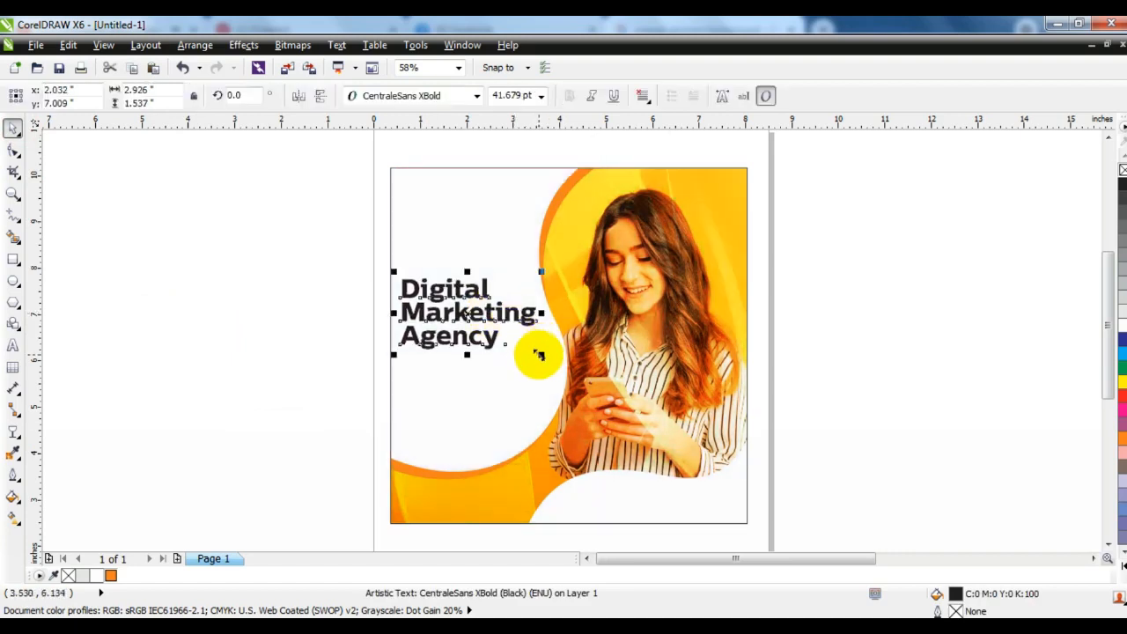
{"action": "left_click_drag", "start_coordinate": [539, 355], "coordinate": [522, 357]}
{"action": "left_click_drag", "start_coordinate": [472, 311], "coordinate": [483, 311]}
Step: Fill the heading text with the C100 M100 Y100 K100 black
{"action": "left_click", "coordinate": [1123, 566]}
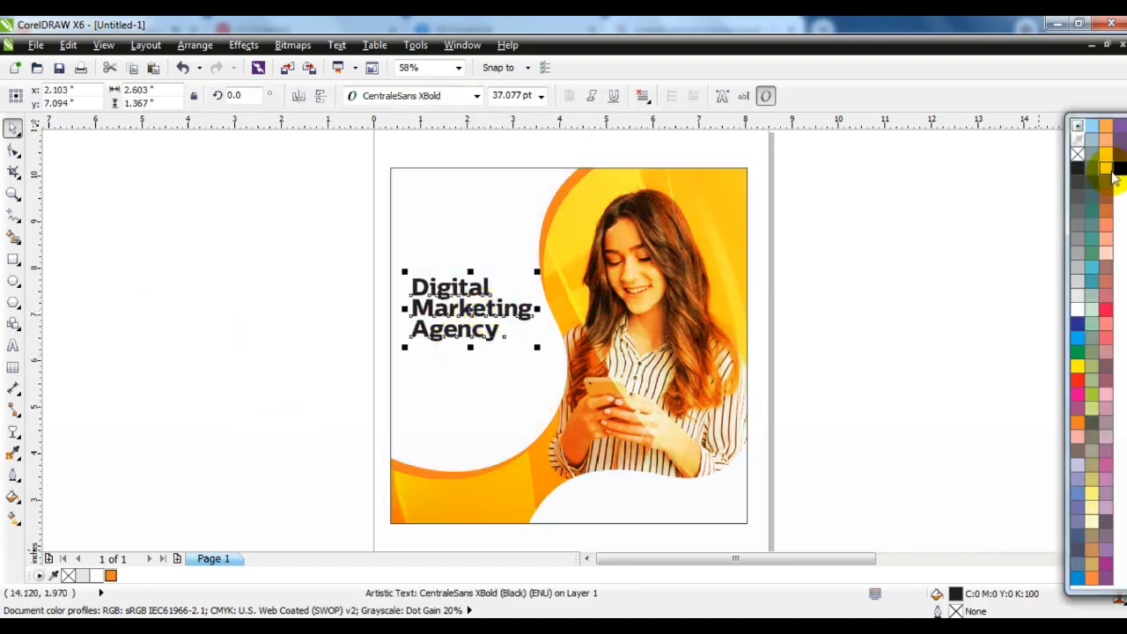
{"action": "left_click", "coordinate": [1118, 169]}
{"action": "left_click", "coordinate": [922, 284]}
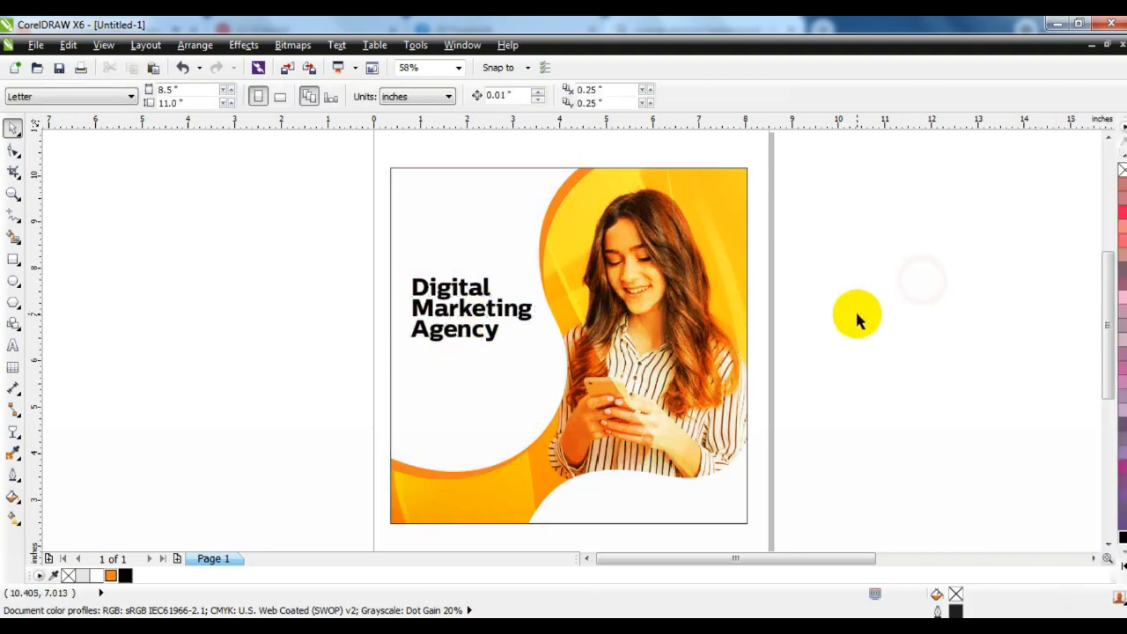
Step: PowerClip the logo image into a rectangle of about 2.2 × 1.2 inches framing only its D symbol, and remove the rectangle's outline
{"action": "left_click", "coordinate": [856, 314]}
{"action": "key", "text": "F4"}
{"action": "left_click", "coordinate": [995, 239]}
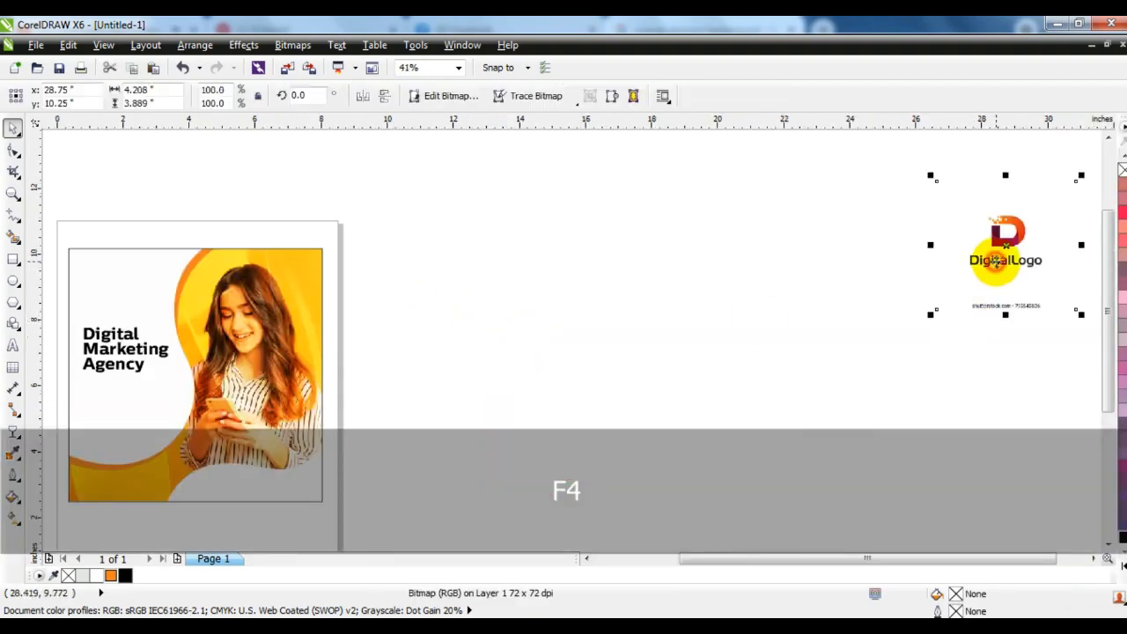
{"action": "left_click", "coordinate": [13, 260]}
{"action": "left_click_drag", "start_coordinate": [966, 211], "coordinate": [1039, 269]}
{"action": "left_click", "coordinate": [1036, 267]}
{"action": "key", "text": "w"}
{"action": "left_click", "coordinate": [1034, 252]}
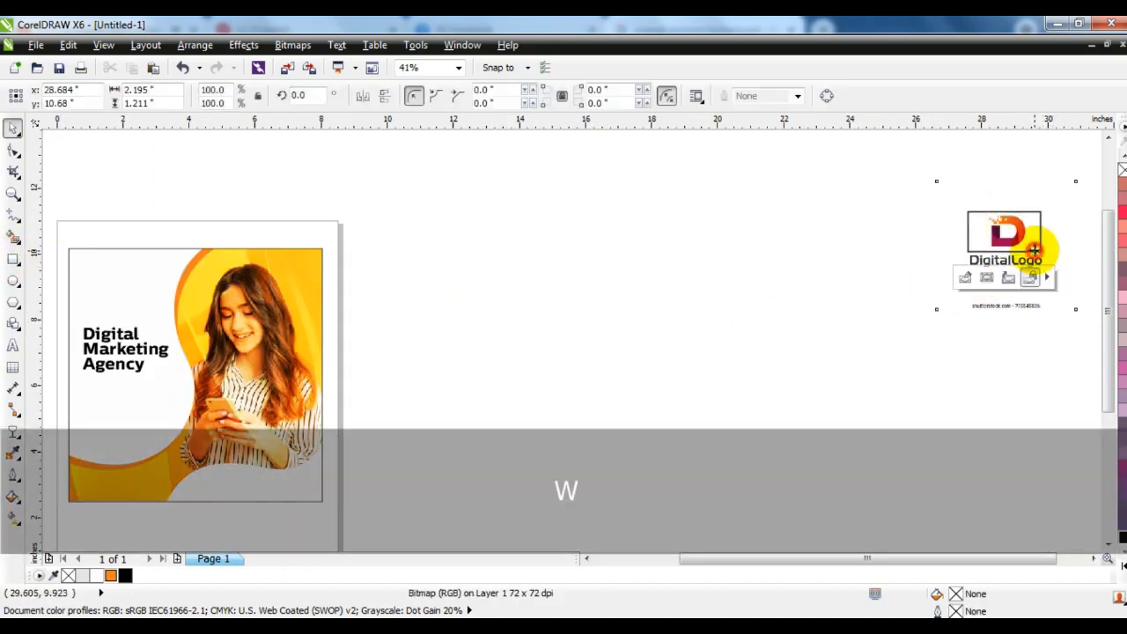
{"action": "right_click", "coordinate": [1120, 171]}
Step: Place the clipped D logo in the design's upper-left corner, scaled to 43.7% and lined up with the heading's left edge
{"action": "left_click_drag", "start_coordinate": [1036, 254], "coordinate": [106, 269]}
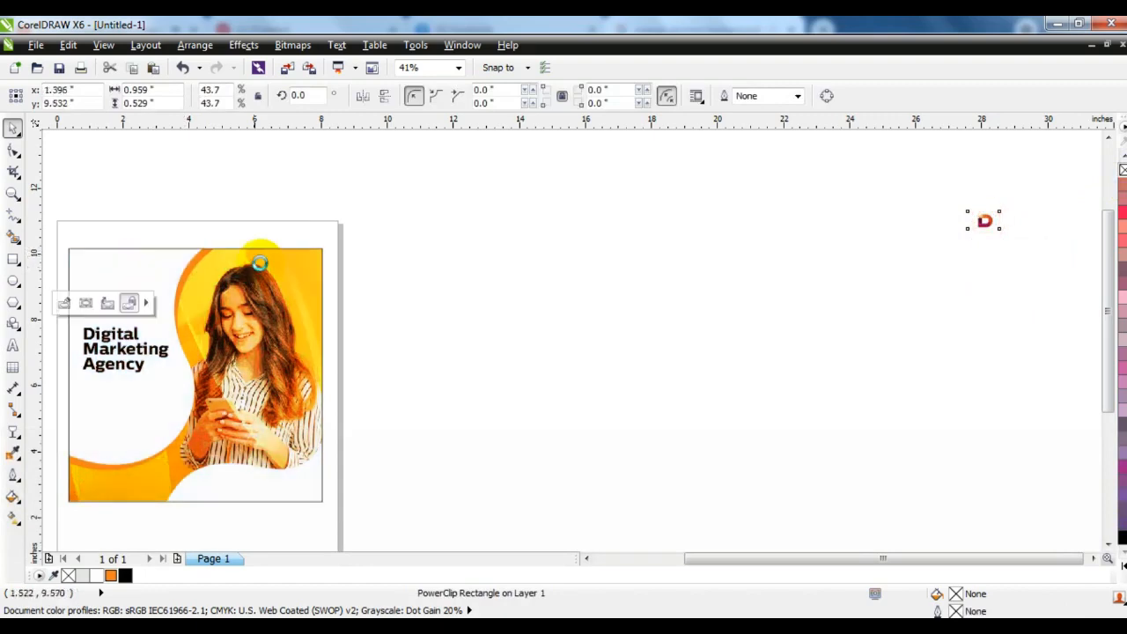
{"action": "key", "text": "shift+F2"}
{"action": "key", "text": "Escape"}
{"action": "left_click", "coordinate": [427, 177]}
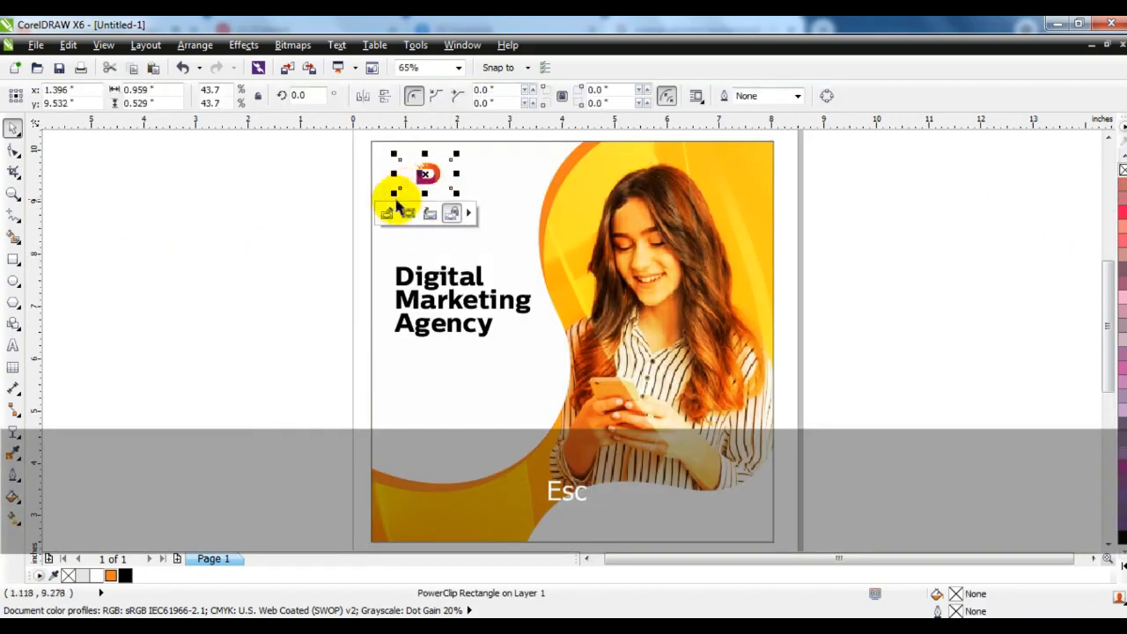
{"action": "left_click_drag", "start_coordinate": [395, 197], "coordinate": [415, 171]}
{"action": "key", "text": "ctrl"}
{"action": "left_click", "coordinate": [234, 226]}
{"action": "left_click", "coordinate": [424, 172]}
{"action": "left_click", "coordinate": [214, 246]}
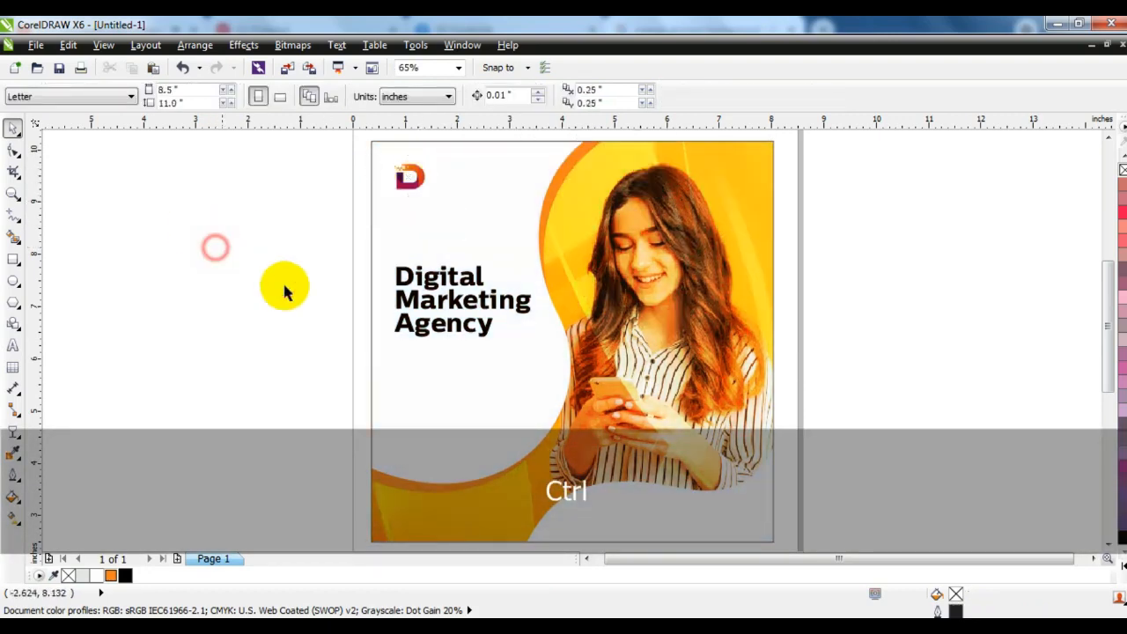
{"action": "left_click_drag", "start_coordinate": [430, 328], "coordinate": [613, 533]}
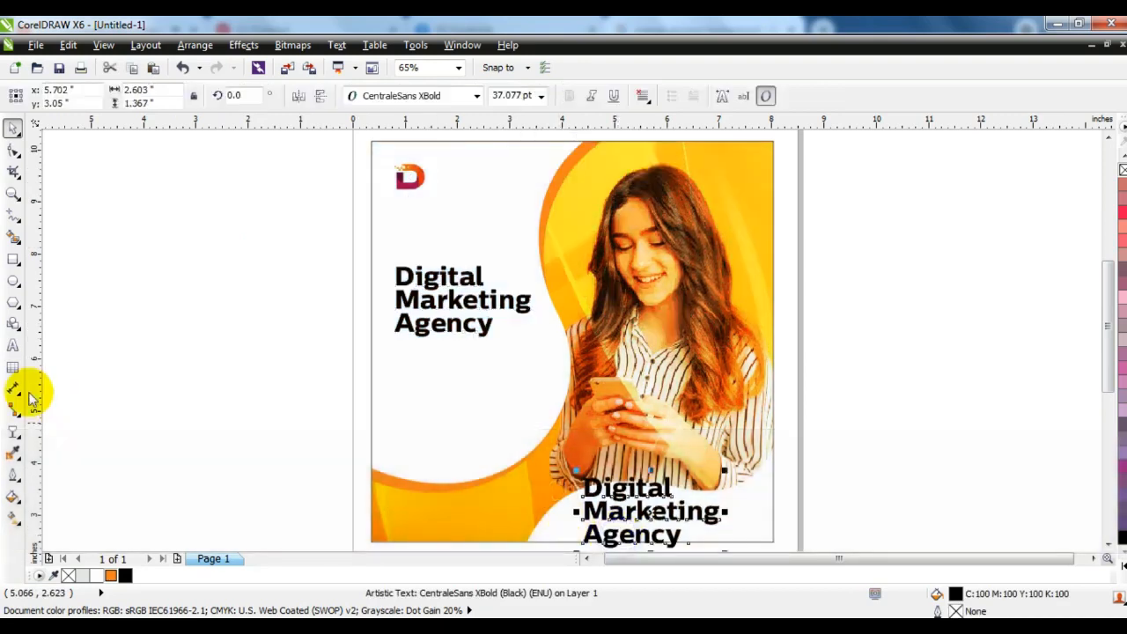
{"action": "left_click", "coordinate": [11, 348]}
{"action": "key", "text": "shift+Up"}
{"action": "key", "text": "shift+Up"}
{"action": "key", "text": "shift+Up"}
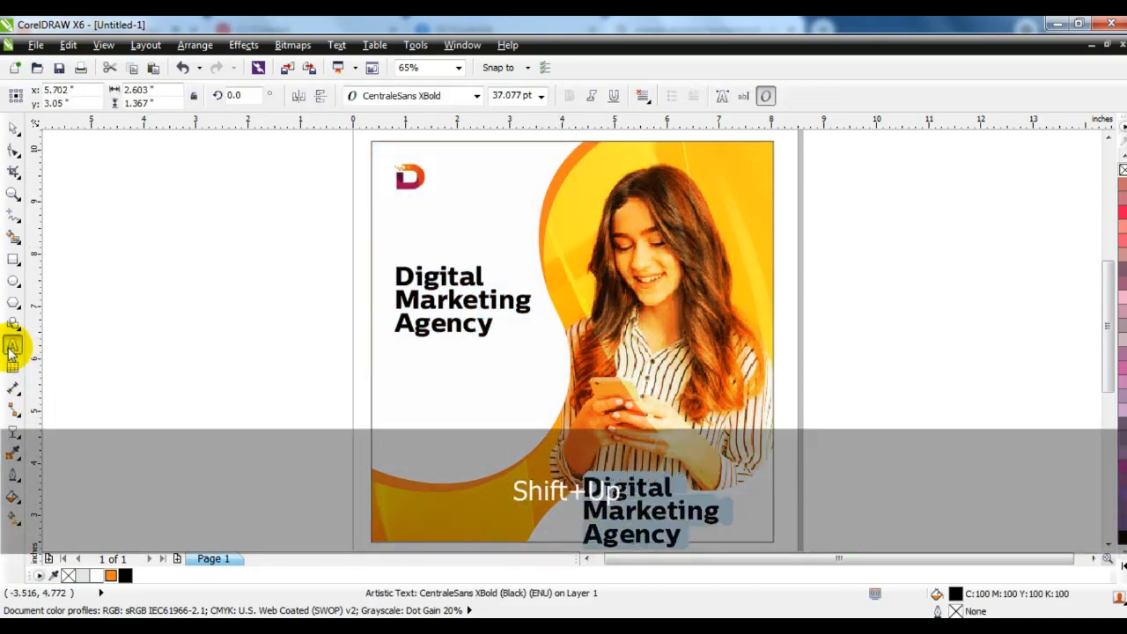
{"action": "type", "text": "www.yourwebsite.com"}
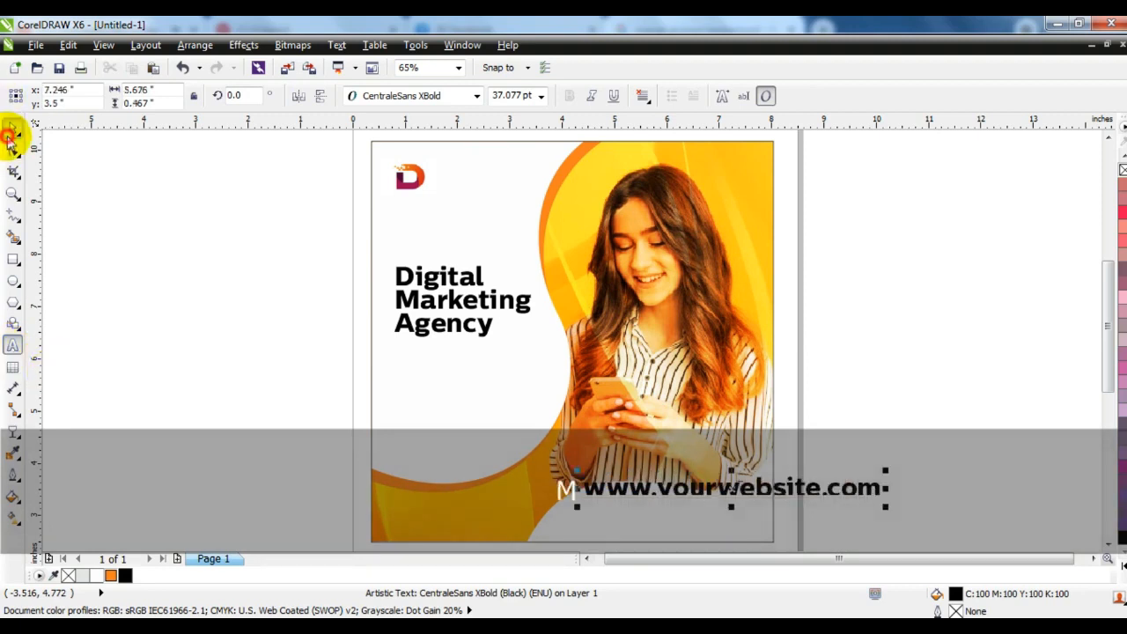
Step: Shrink the website text to about 14.8 pt, place it in the design's lower-right corner and fill it with orange
{"action": "left_click", "coordinate": [11, 132]}
{"action": "left_click_drag", "start_coordinate": [885, 505], "coordinate": [696, 523]}
{"action": "left_click", "coordinate": [111, 575]}
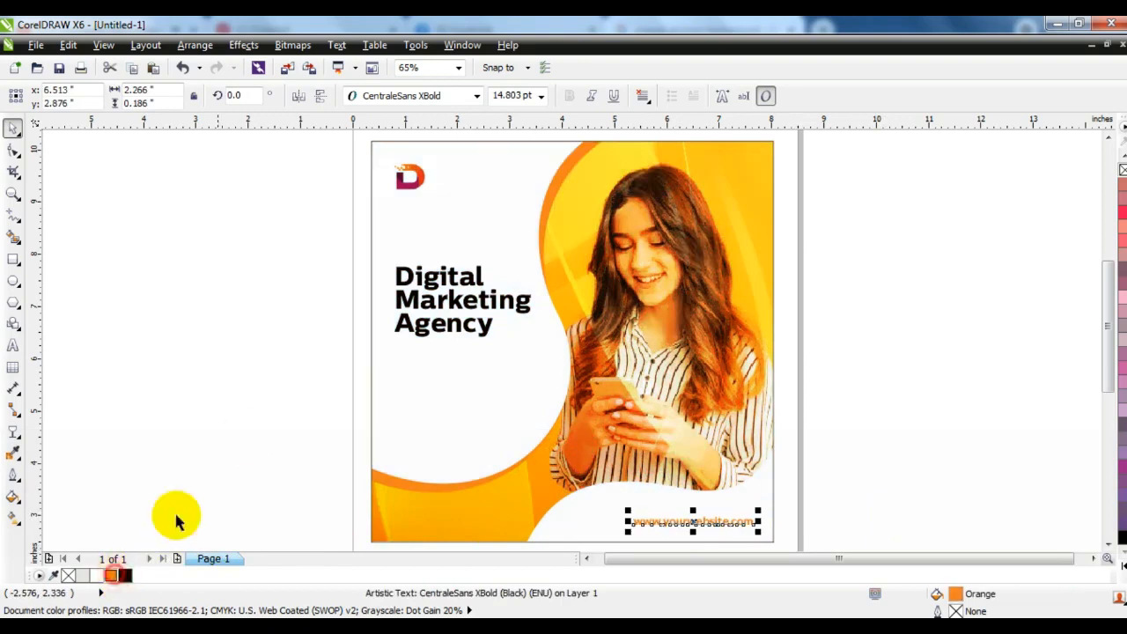
{"action": "left_click", "coordinate": [244, 437]}
Step: Enlarge the "Digital Marketing Agency" heading to about 39.2 pt and move it slightly upward
{"action": "left_click", "coordinate": [420, 280]}
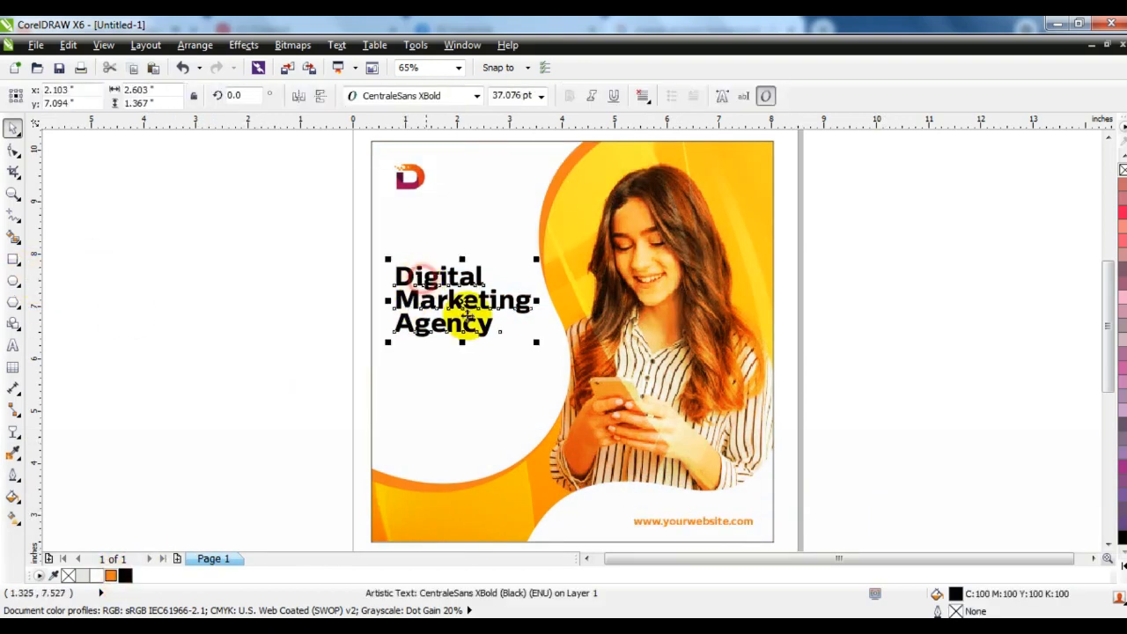
{"action": "left_click_drag", "start_coordinate": [536, 343], "coordinate": [543, 346]}
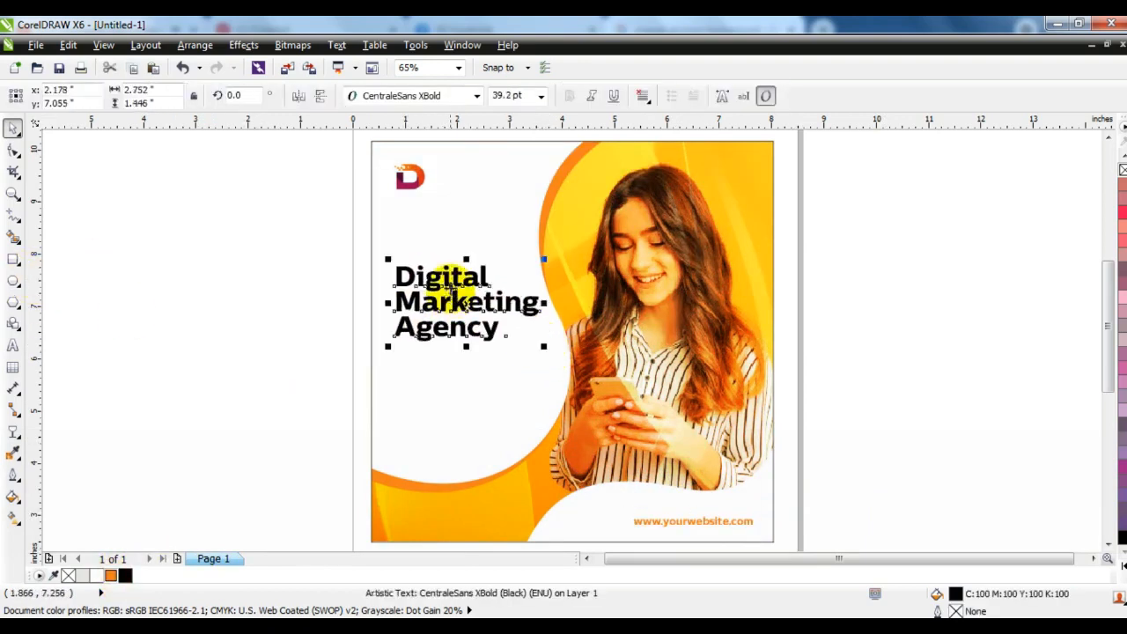
{"action": "left_click_drag", "start_coordinate": [449, 278], "coordinate": [443, 261]}
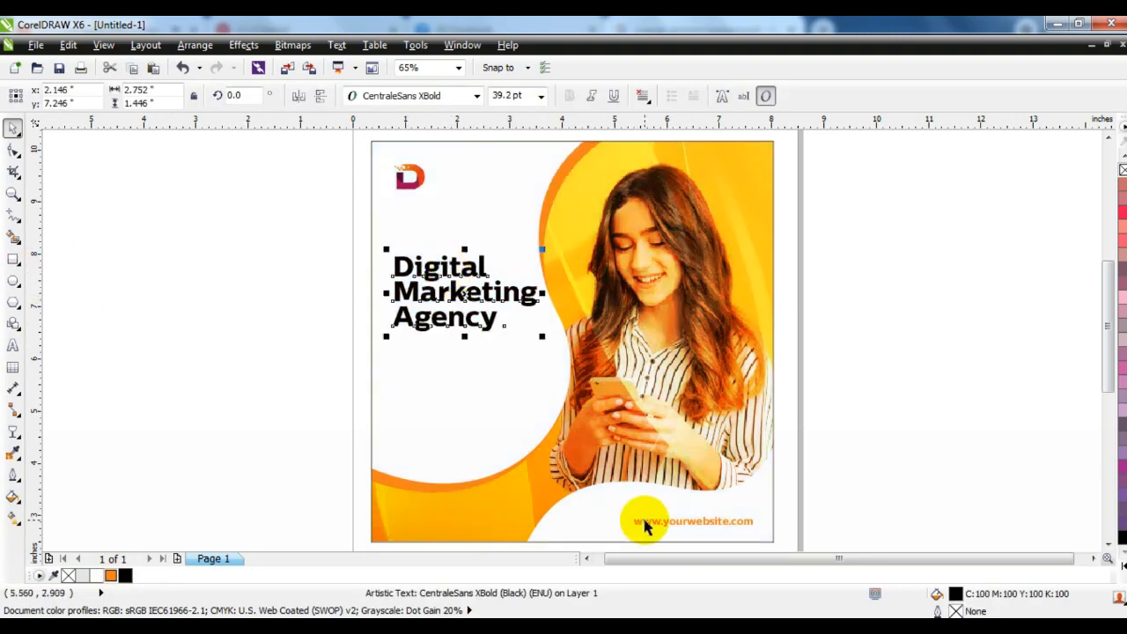
Step: Copy the website text below the heading and draw a rectangle about 1.58 by 0.35 inches beneath it with fully rounded 0.175-inch corners
{"action": "left_click_drag", "start_coordinate": [643, 521], "coordinate": [411, 347]}
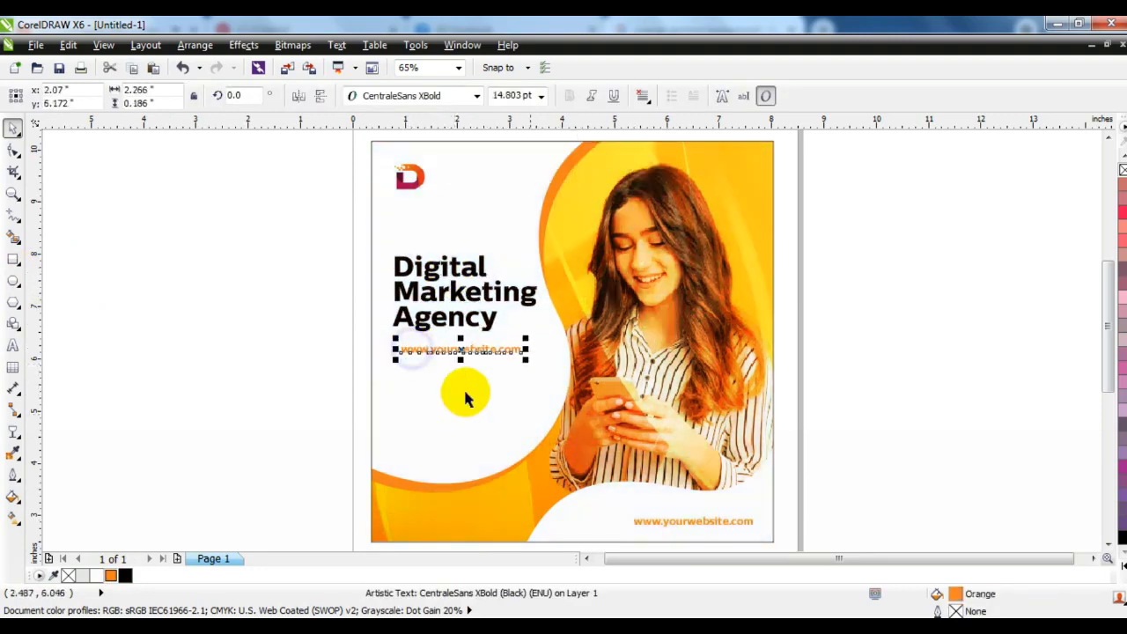
{"action": "left_click", "coordinate": [13, 195]}
{"action": "left_click_drag", "start_coordinate": [340, 323], "coordinate": [669, 483]}
{"action": "left_click", "coordinate": [13, 258]}
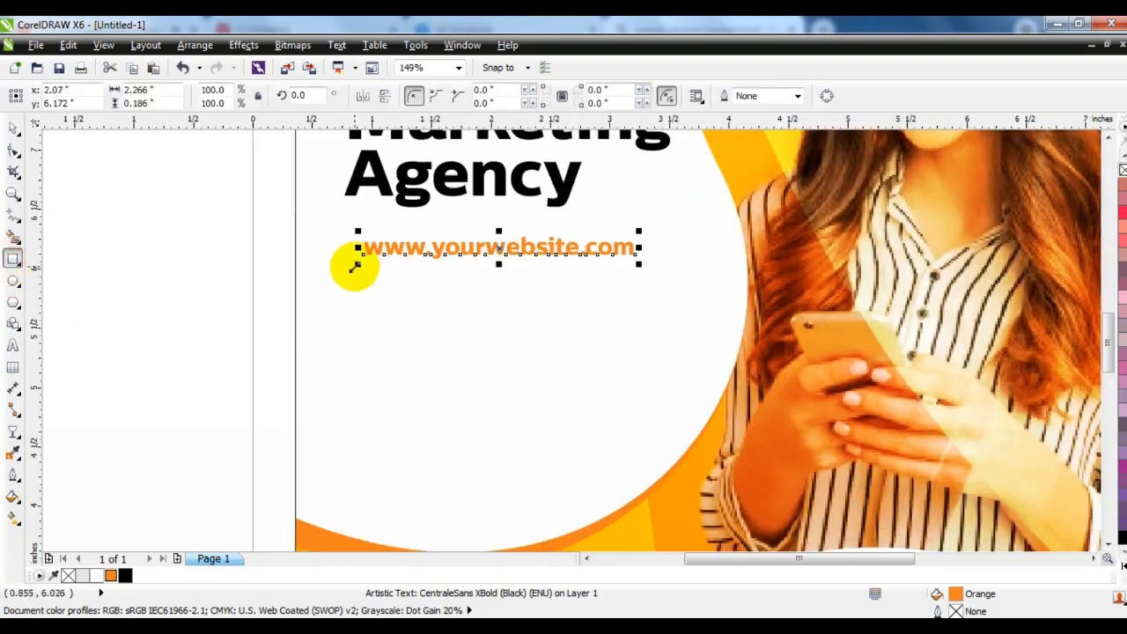
{"action": "left_click_drag", "start_coordinate": [355, 275], "coordinate": [546, 316]}
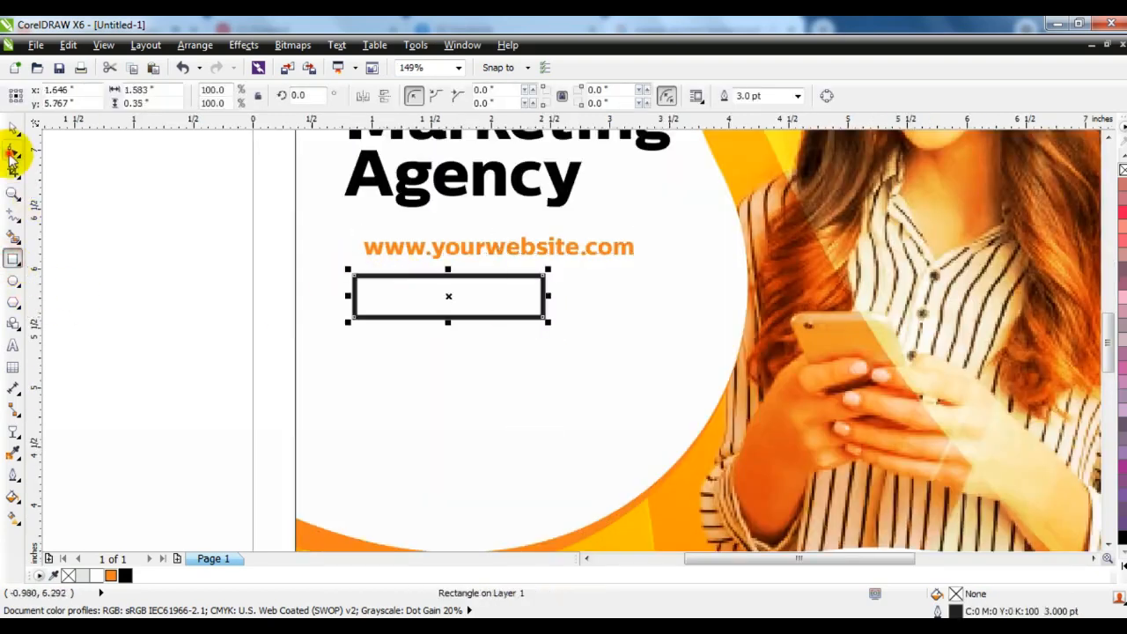
{"action": "left_click_drag", "start_coordinate": [354, 316], "coordinate": [372, 319]}
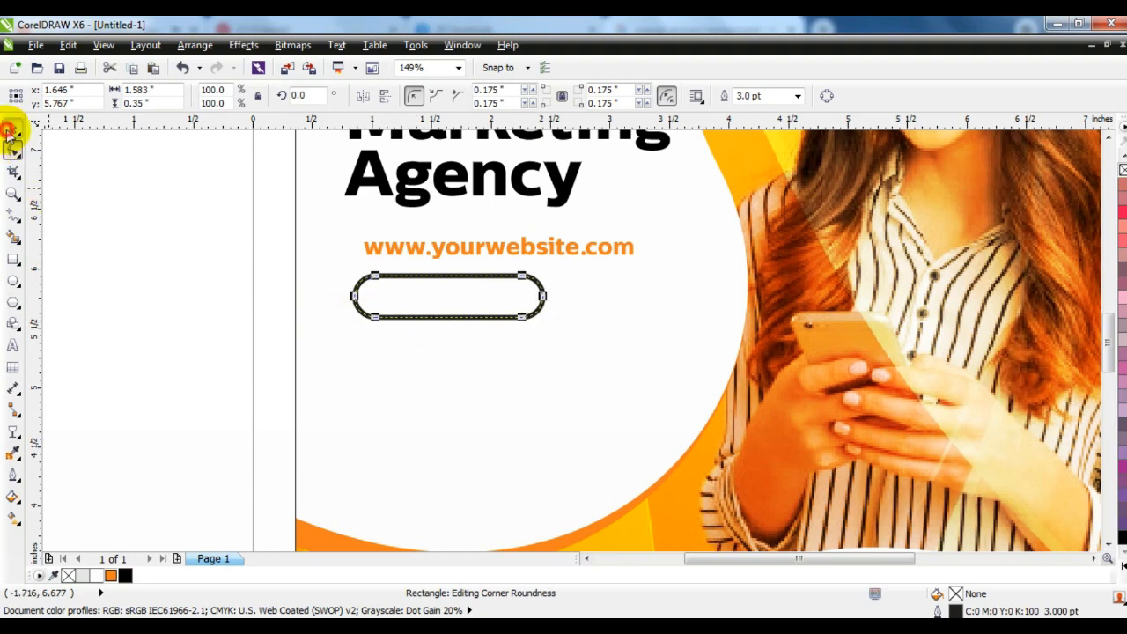
Step: Fill the rounded rectangle with orange, without an outline, and shrink it slightly
{"action": "left_click", "coordinate": [13, 128]}
{"action": "left_click", "coordinate": [110, 575]}
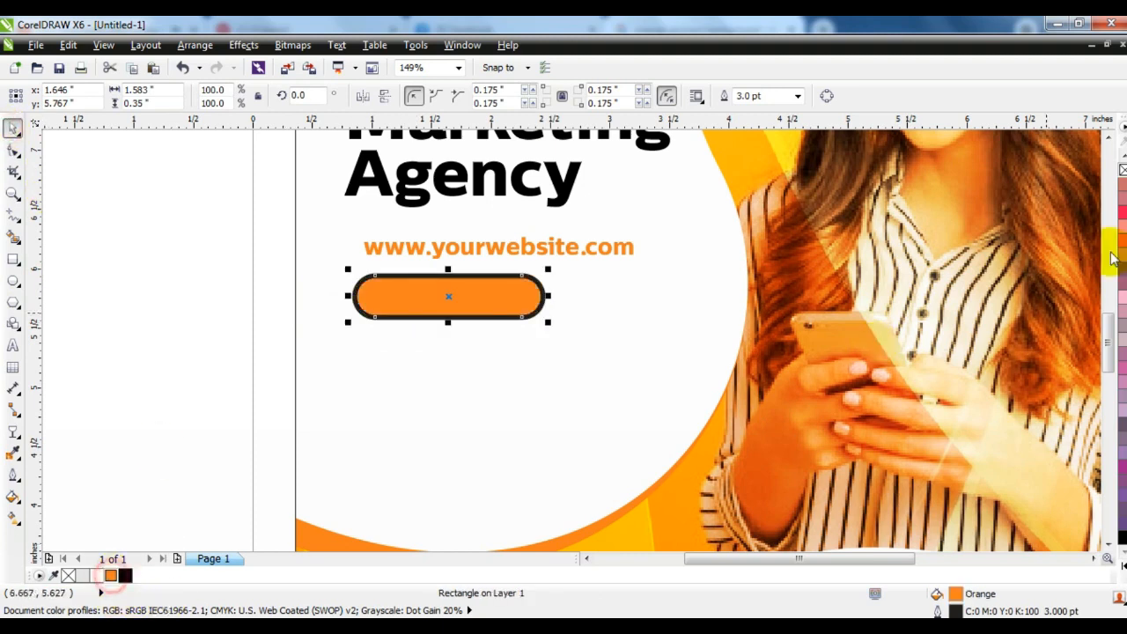
{"action": "right_click", "coordinate": [1121, 169]}
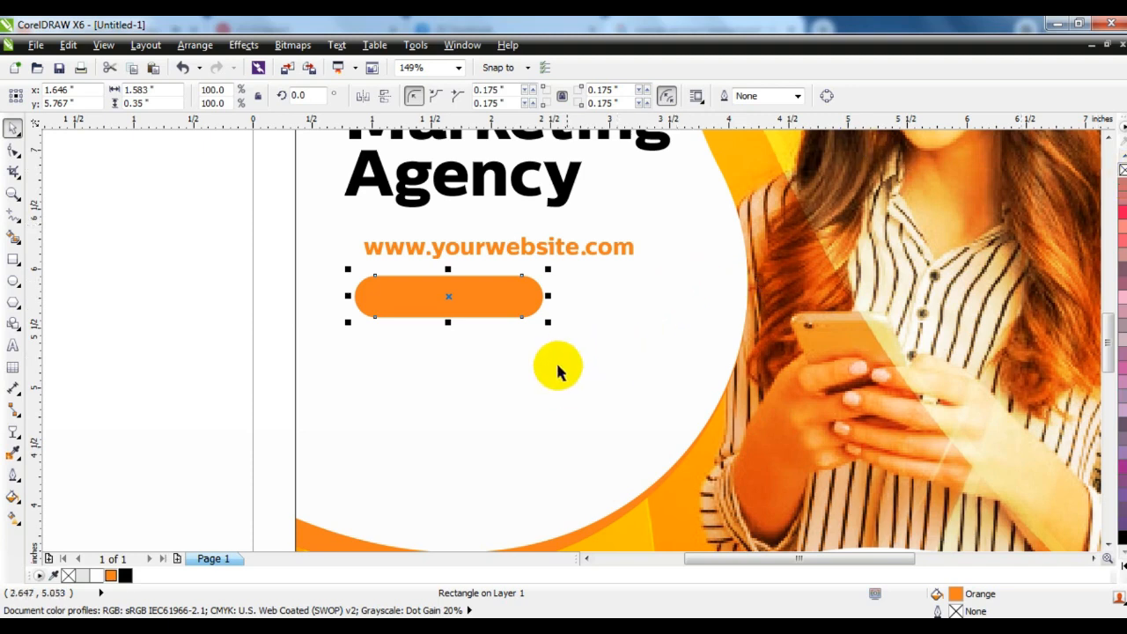
{"action": "left_click_drag", "start_coordinate": [548, 324], "coordinate": [537, 326]}
Step: Move the copied website text onto the orange button and replace its wording with "GET STARTED"
{"action": "left_click_drag", "start_coordinate": [495, 246], "coordinate": [501, 300]}
{"action": "left_click", "coordinate": [13, 346]}
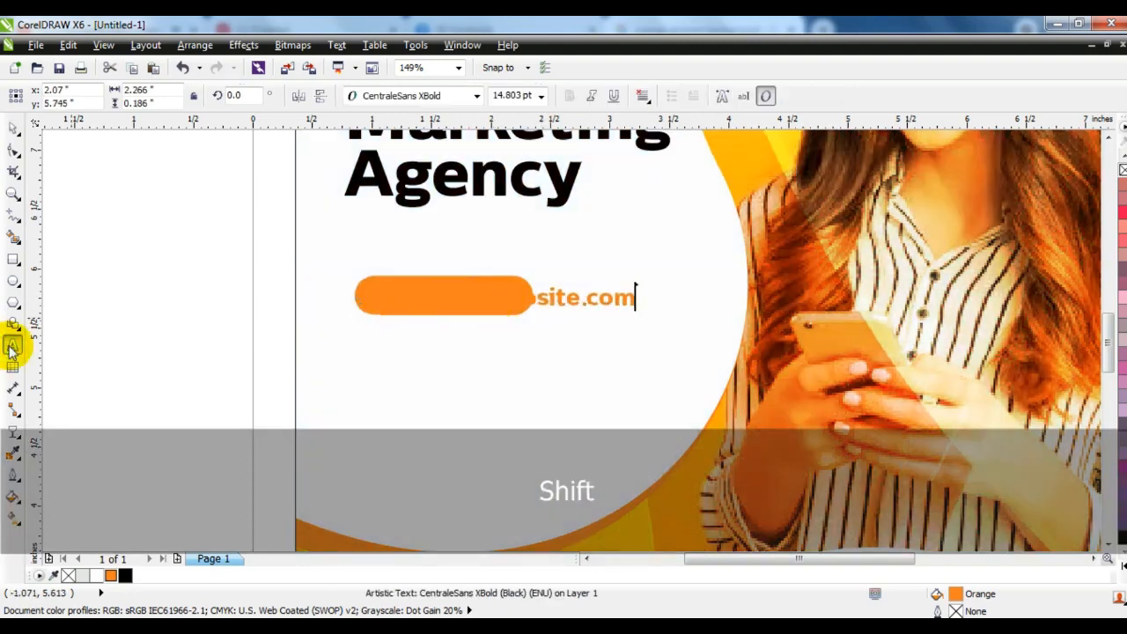
{"action": "key", "text": "shift+Home"}
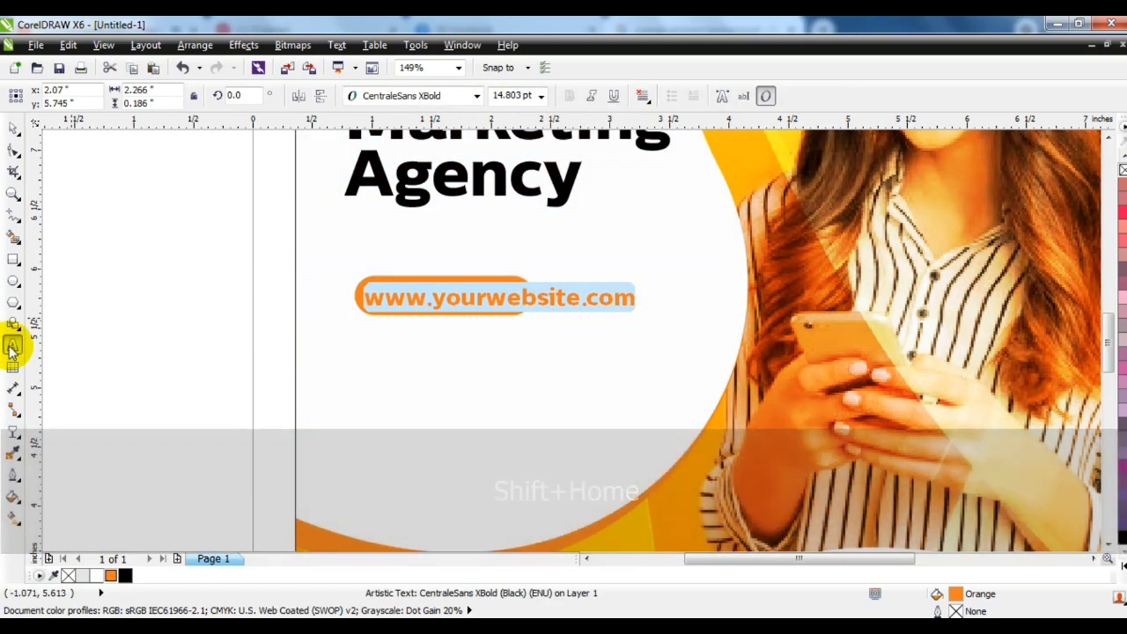
{"action": "key", "text": "Caps_Lock"}
{"action": "type", "text": "RE"}
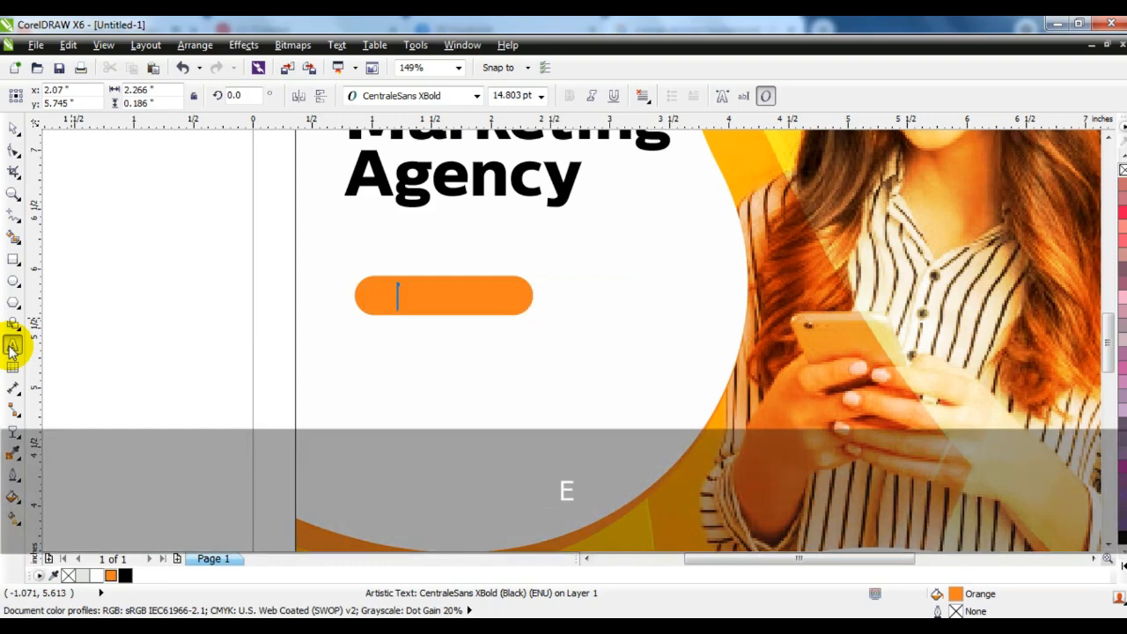
{"action": "type", "text": " STARTED"}
Step: Fill the GET STARTED text with white and bring it to the front, shrunk to fit inside the orange button
{"action": "left_click", "coordinate": [13, 128]}
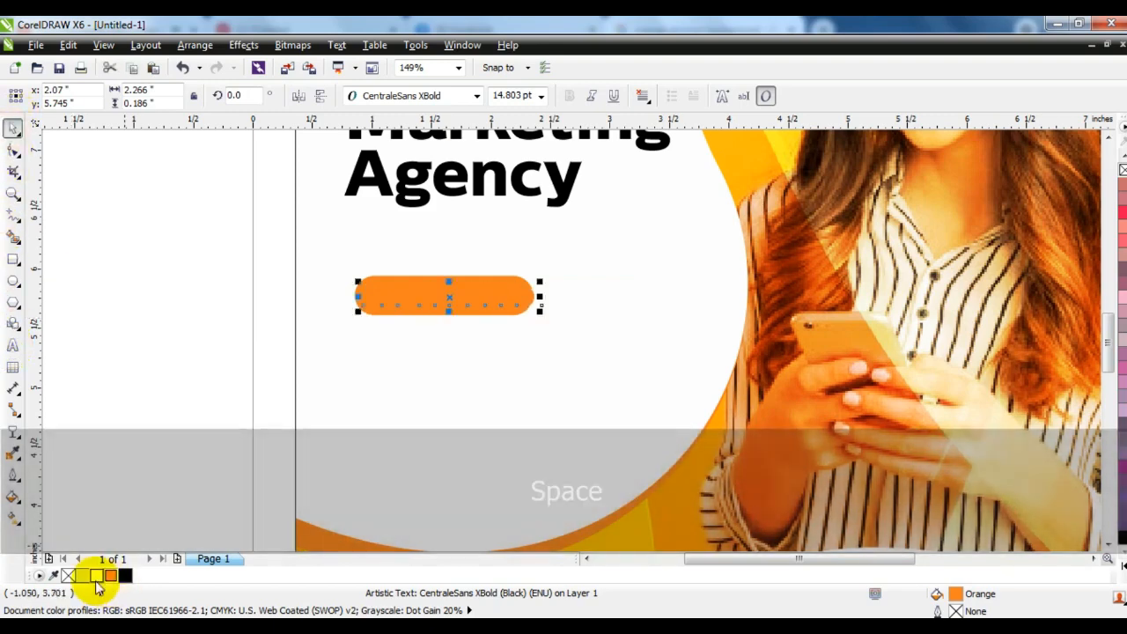
{"action": "left_click", "coordinate": [96, 575]}
{"action": "key", "text": "shift+Page_Up"}
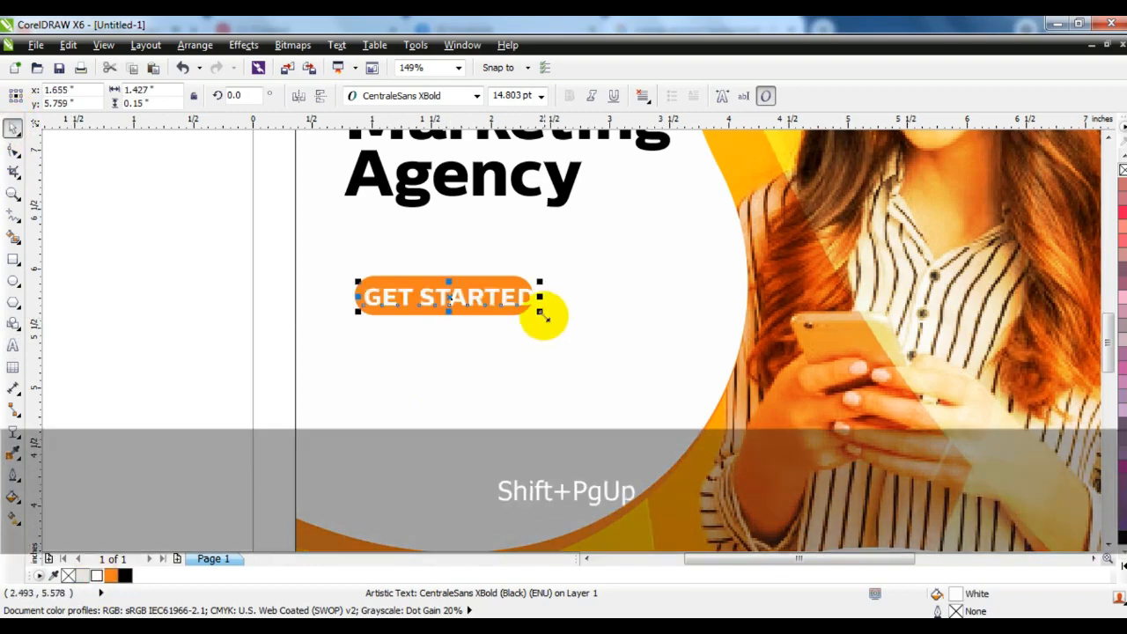
{"action": "left_click_drag", "start_coordinate": [541, 311], "coordinate": [520, 316]}
{"action": "left_click", "coordinate": [197, 387]}
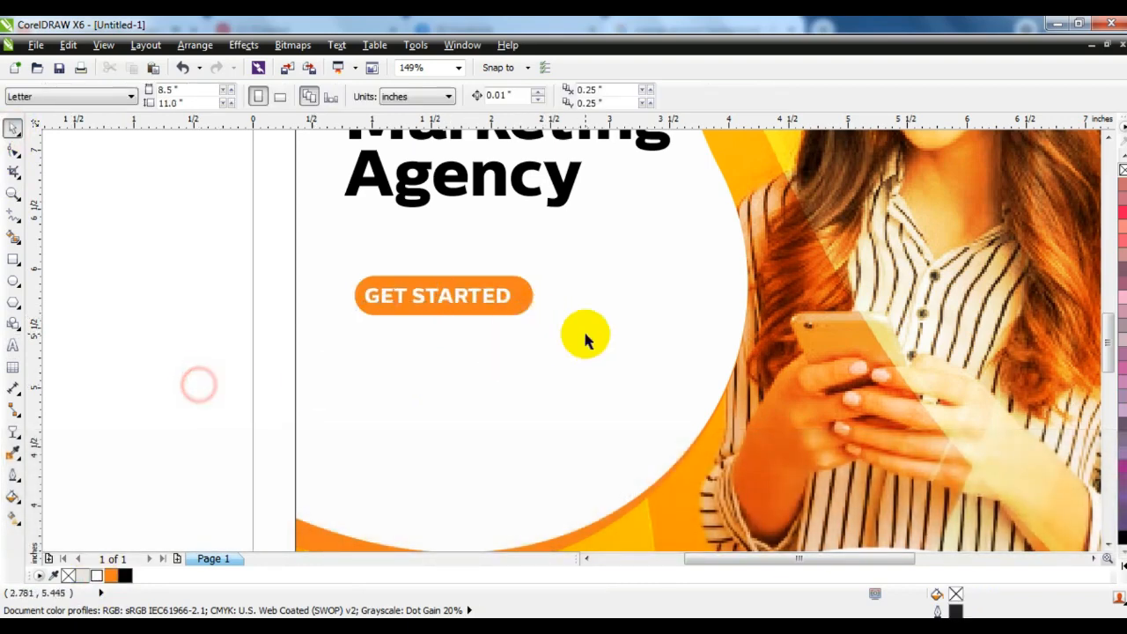
Step: Duplicate the website text from the design's lower-right corner and place the copy below the GET STARTED button
{"action": "key", "text": "F3"}
{"action": "key", "text": "Escape"}
{"action": "left_click_drag", "start_coordinate": [465, 230], "coordinate": [644, 387]}
{"action": "left_click", "coordinate": [730, 492]}
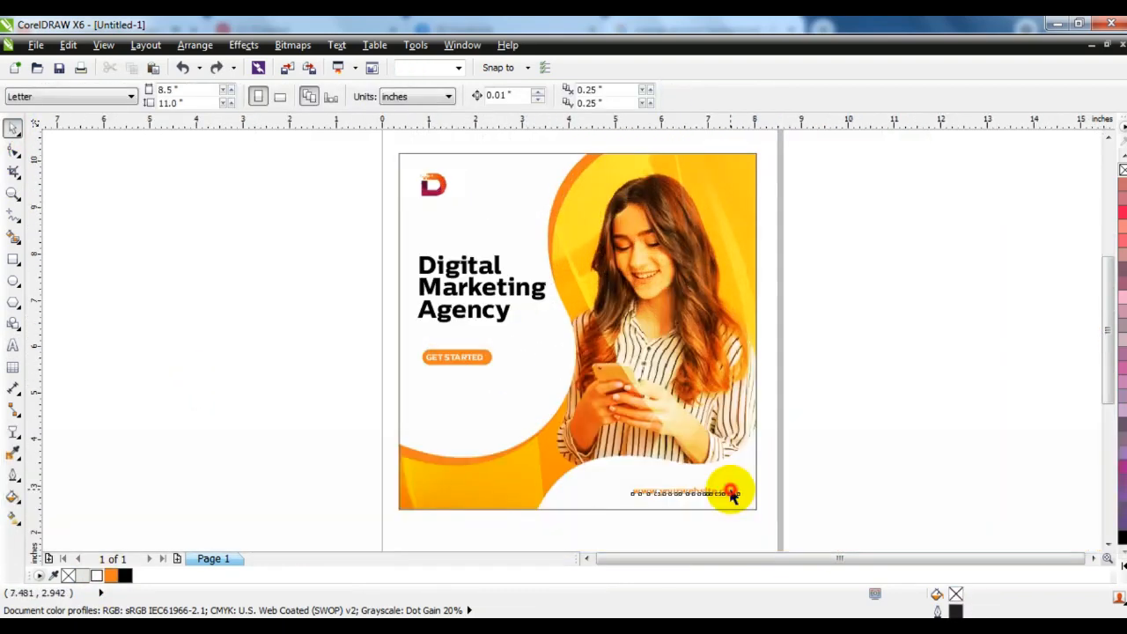
{"action": "key", "text": "KP_Add"}
{"action": "left_click_drag", "start_coordinate": [709, 501], "coordinate": [500, 379]}
{"action": "key", "text": "ctrl+z"}
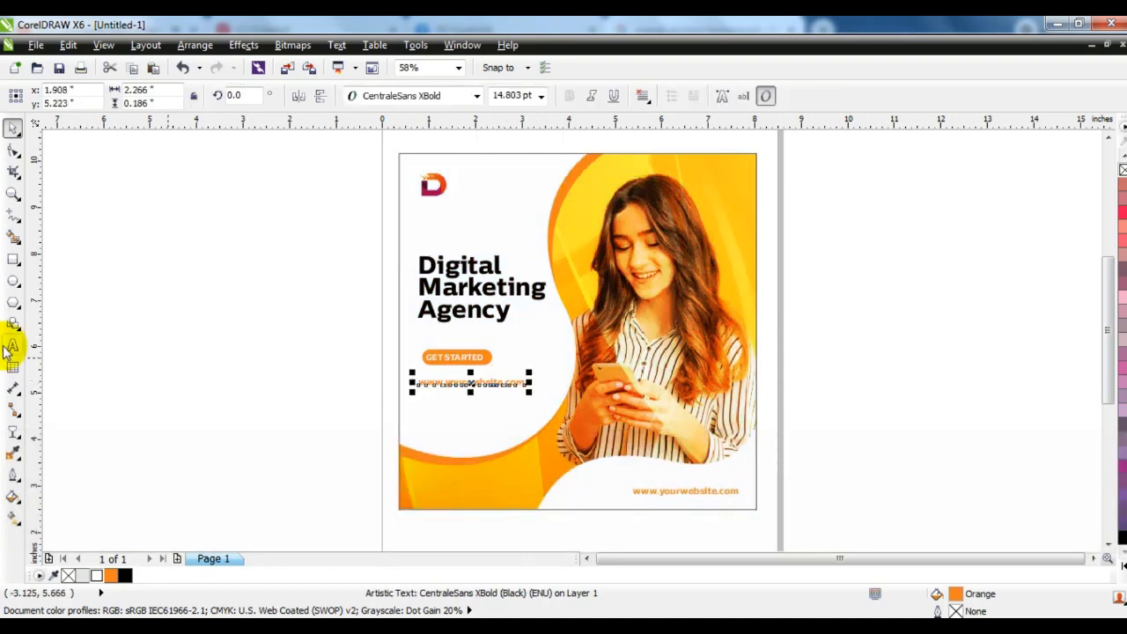
Step: Replace the copied website text with two lines reading "text here" and "your services"
{"action": "left_click", "coordinate": [12, 347]}
{"action": "key", "text": "shift+Home"}
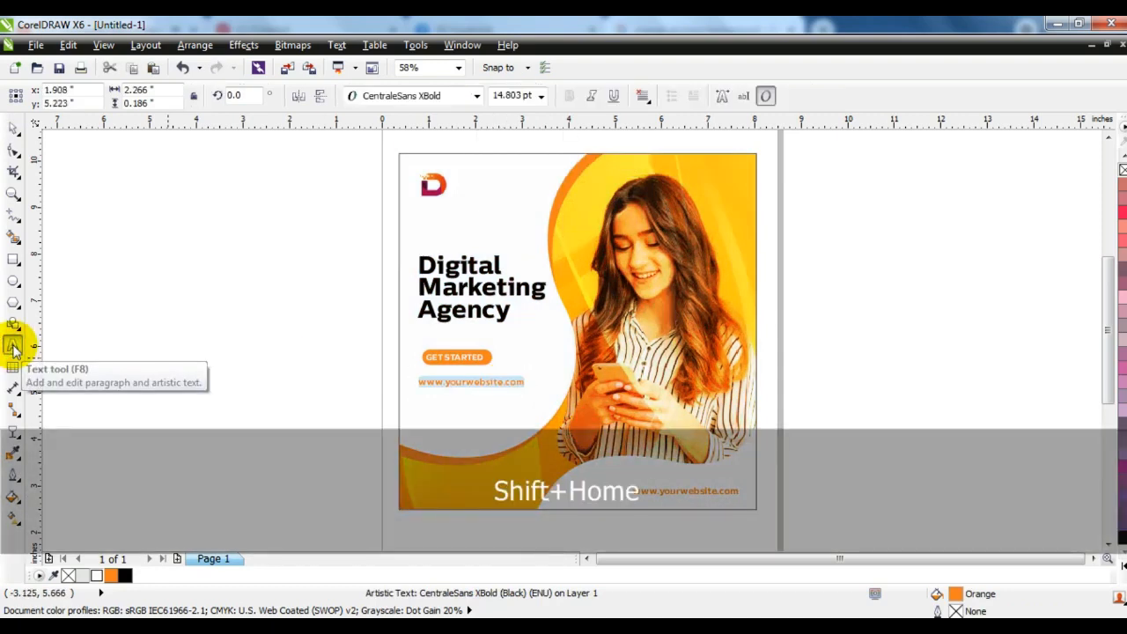
{"action": "type", "text": "text here"}
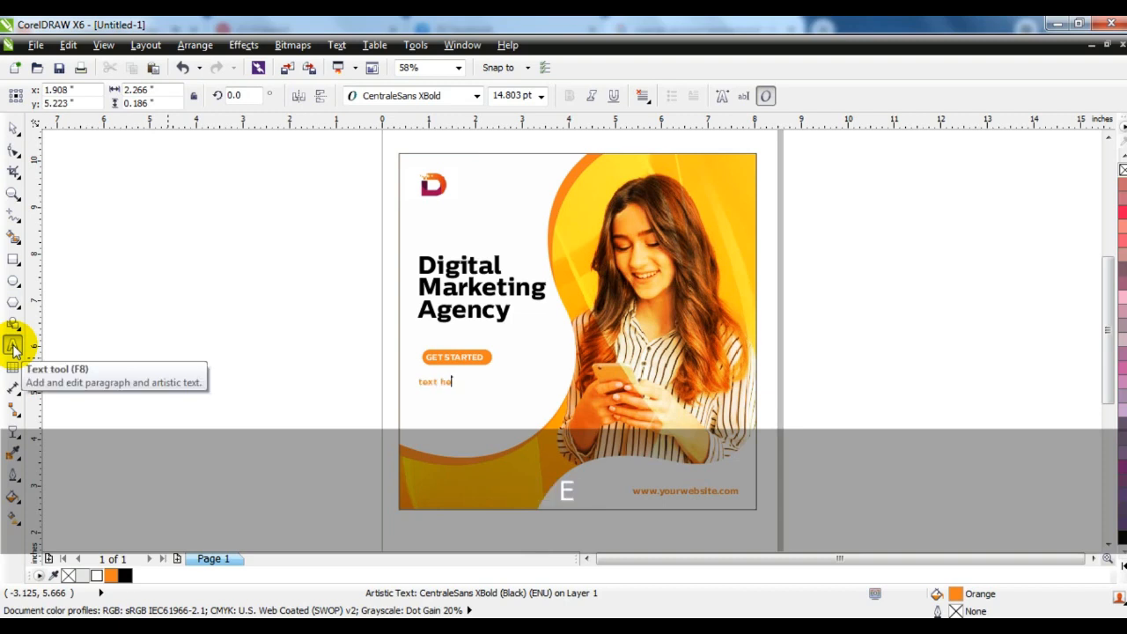
{"action": "key", "text": "Return"}
{"action": "type", "text": "your services"}
{"action": "left_click", "coordinate": [12, 126]}
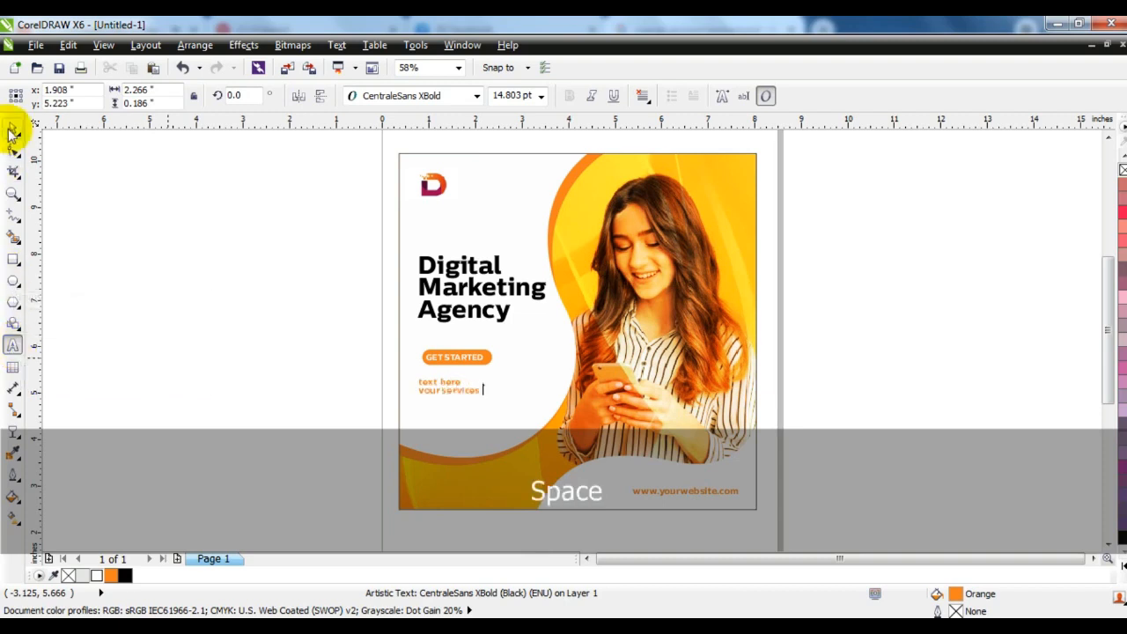
Step: Line up the two-line services text with the button's left edge and fill it with black
{"action": "left_click", "coordinate": [290, 382]}
{"action": "mouse_move", "coordinate": [442, 389]}
{"action": "left_mouse_down"}
{"action": "mouse_move", "coordinate": [430, 390]}
{"action": "mouse_move", "coordinate": [443, 386]}
{"action": "left_mouse_up"}
{"action": "left_click", "coordinate": [124, 575]}
{"action": "left_click", "coordinate": [159, 468]}
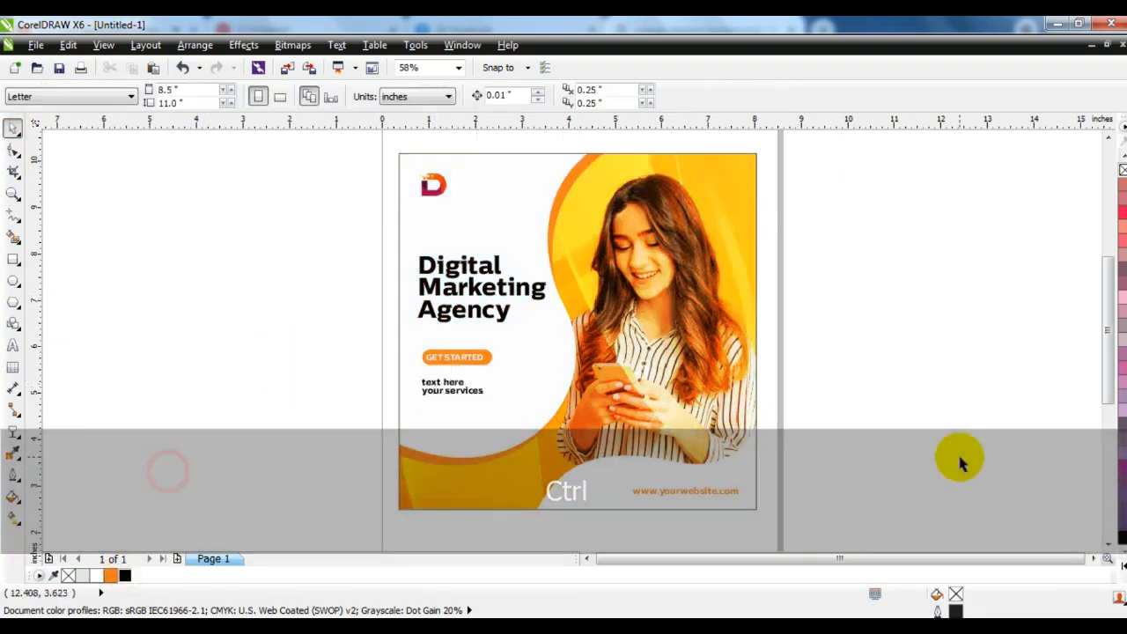